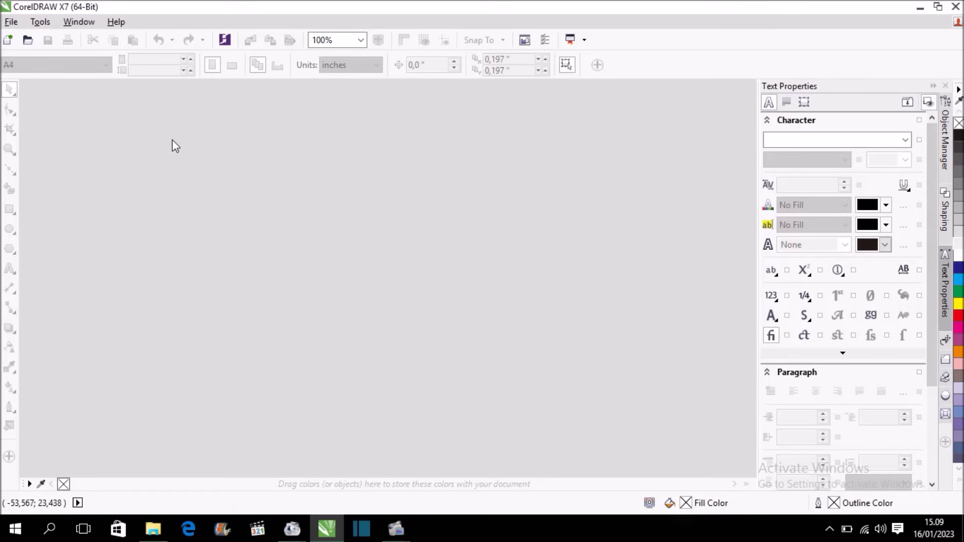
Create a new document named 'POLA JERSEY' with an A0 (841 × 1189 mm) page.
left_click(11, 22)
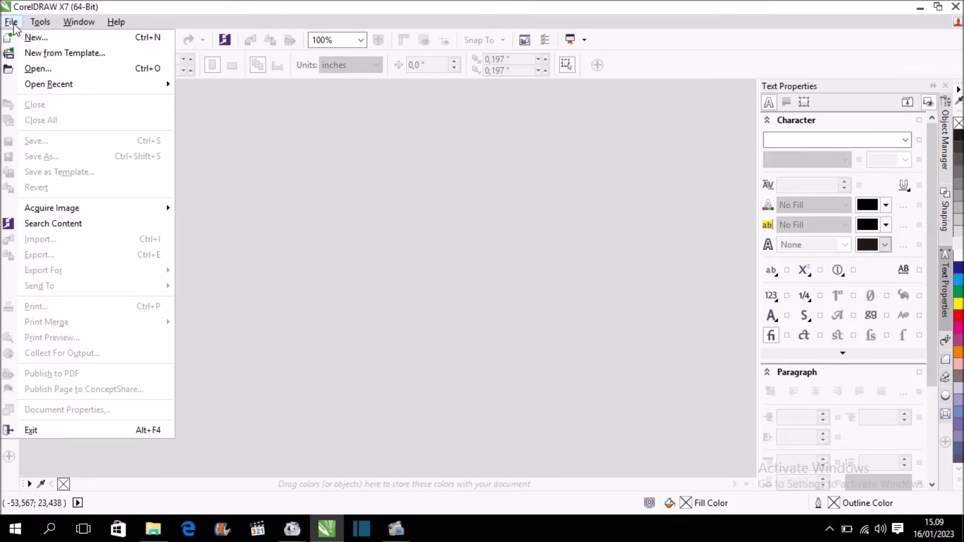
left_click(45, 37)
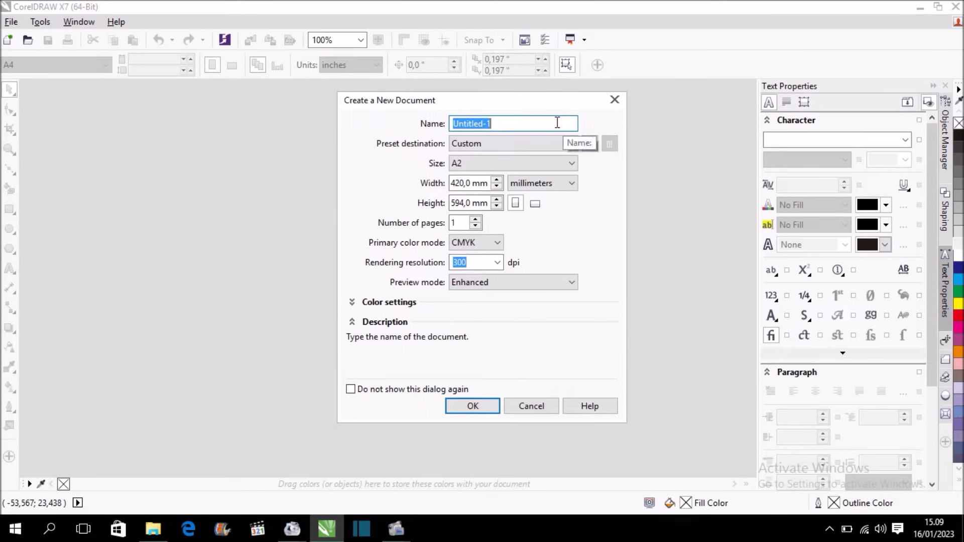
type("POLA JERSEY")
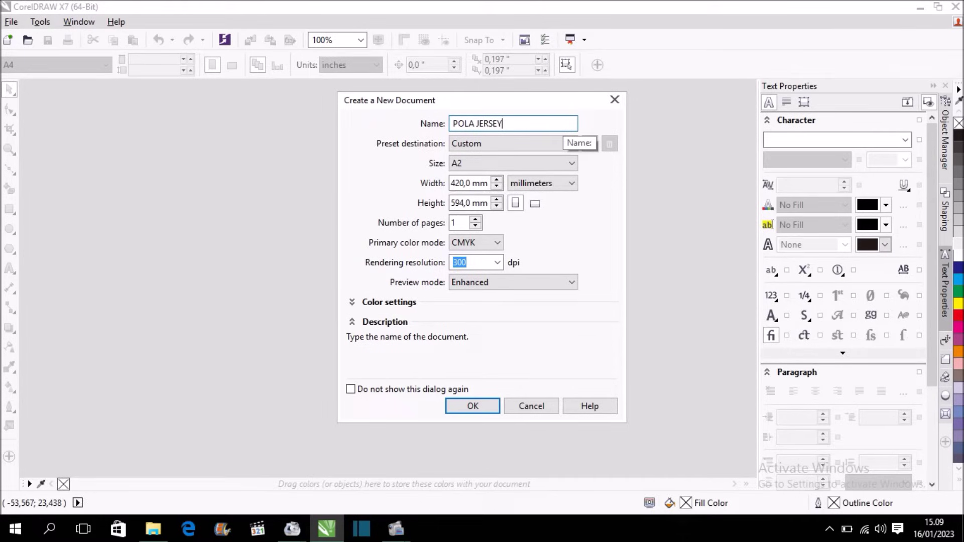
left_click(490, 165)
scroll(701, 268, "up", 1)
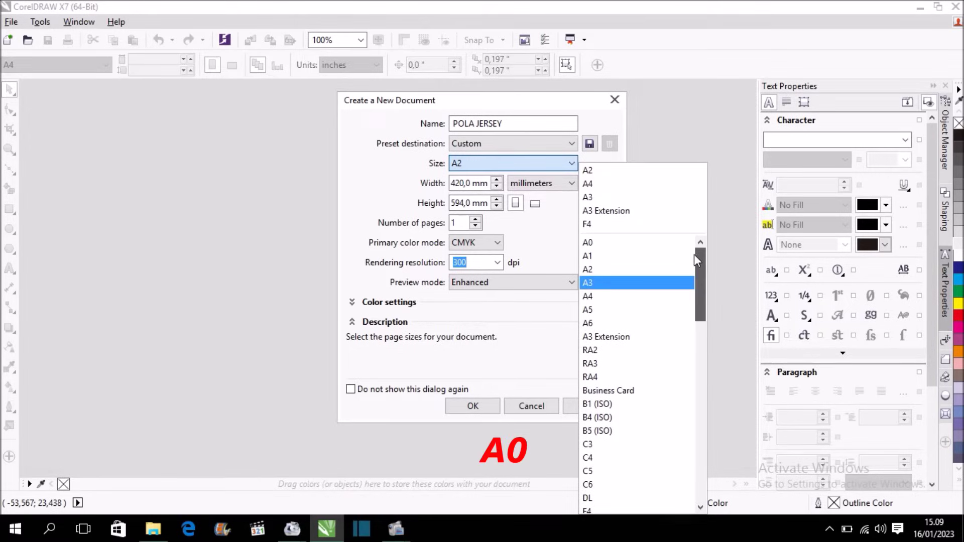
left_click(661, 245)
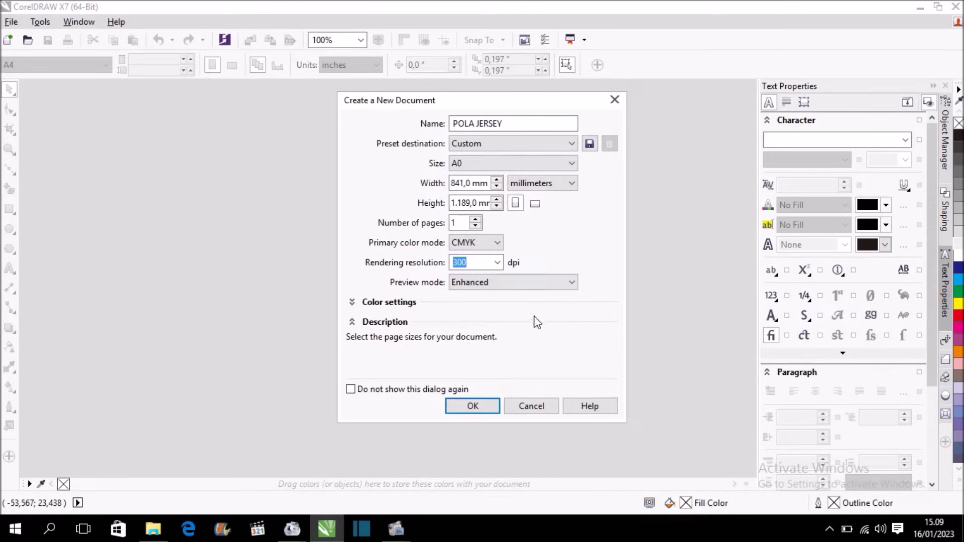
left_click(472, 406)
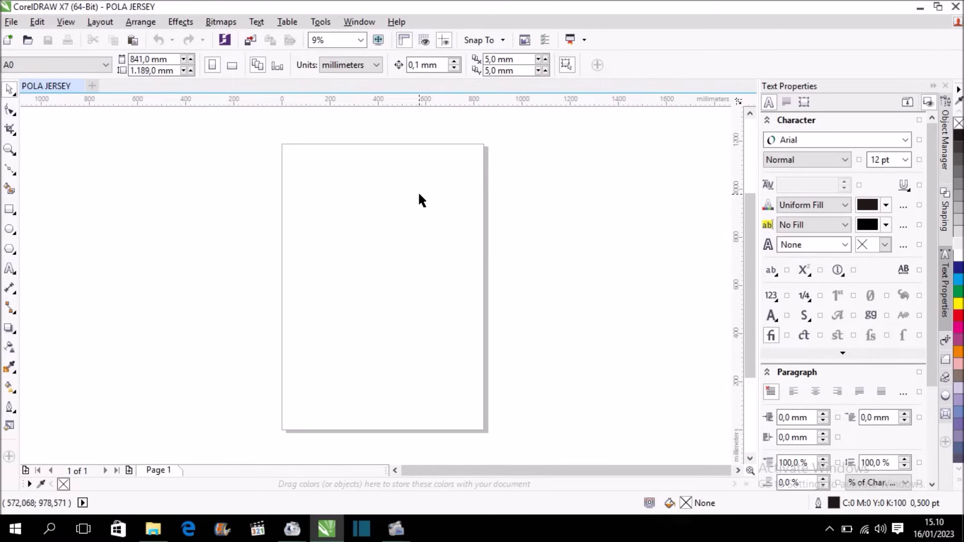
Switch the document units to centimetres so the page reads 84.1 × 118.9 cm.
left_click(375, 66)
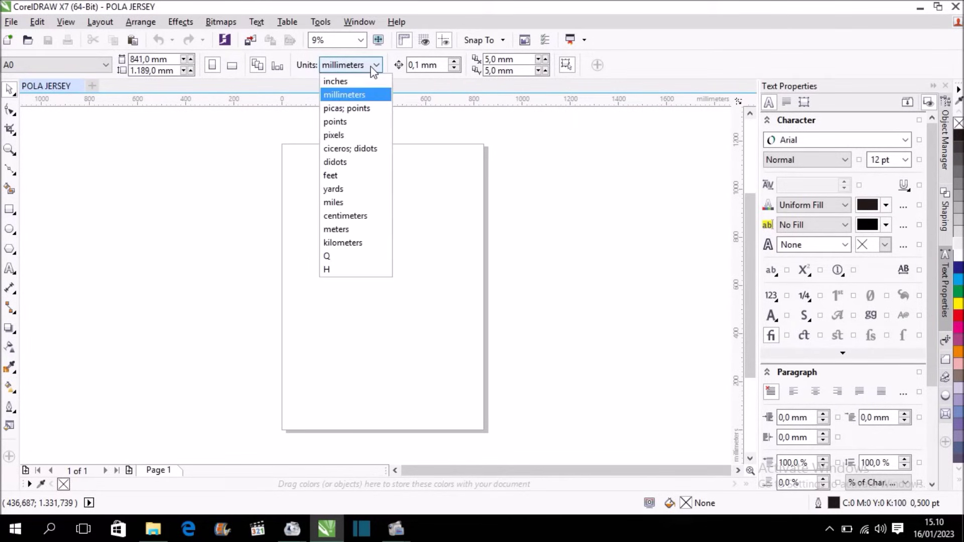
left_click(386, 216)
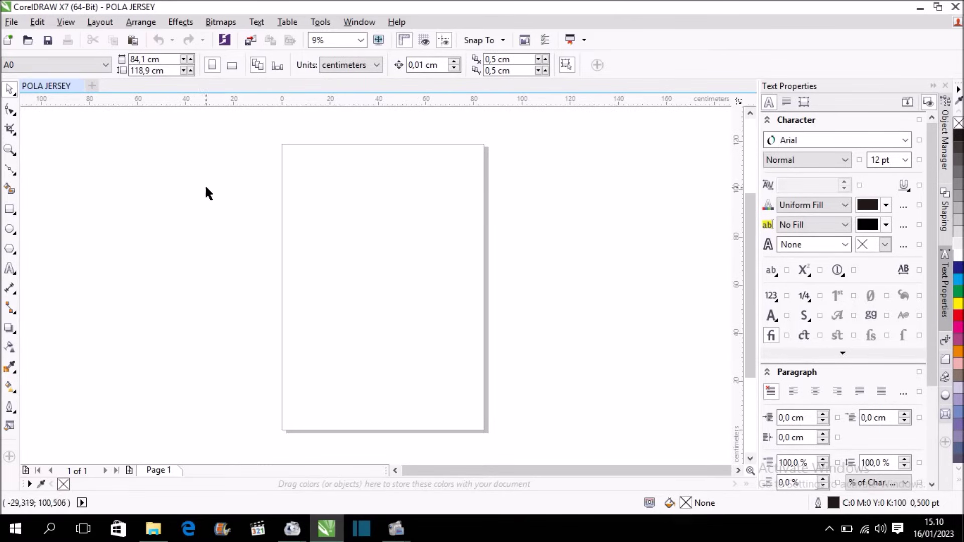
left_click(9, 209)
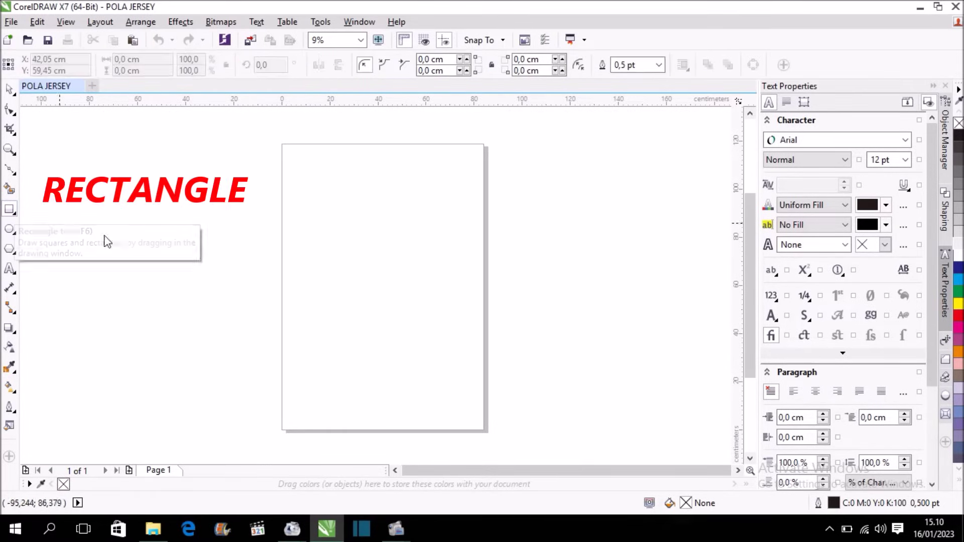
Draw the first rectangle at 59 cm wide by 79 cm tall, centred on the A0 page.
left_click_drag(308, 178, 449, 364)
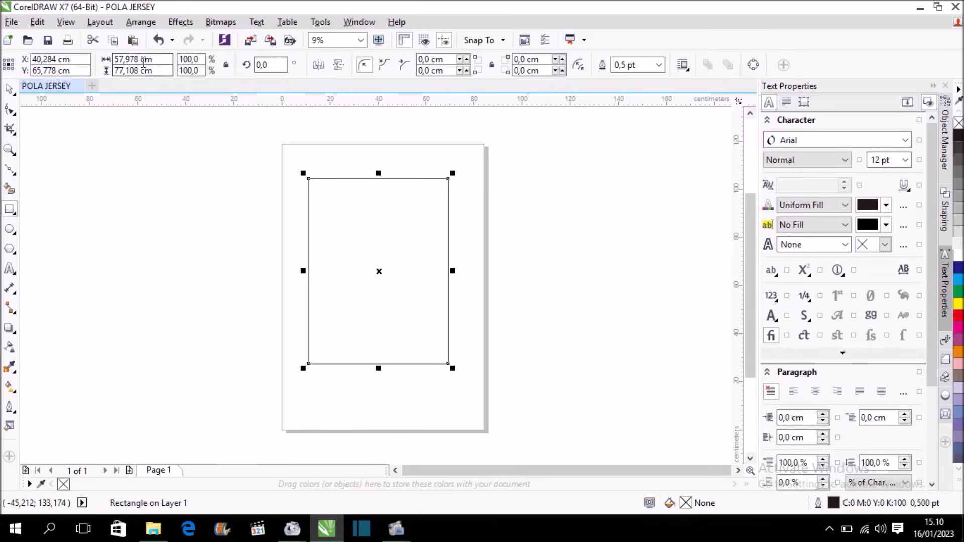
double_click(127, 59)
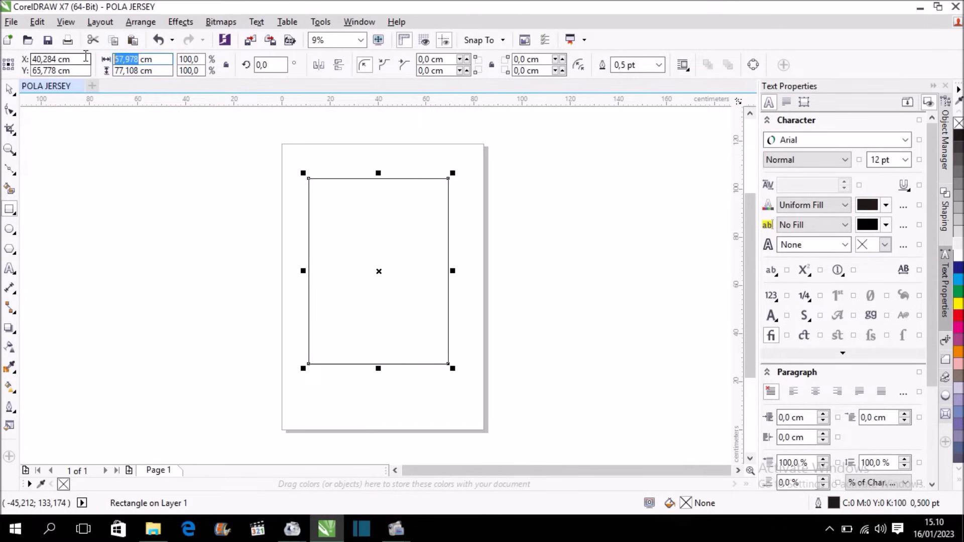
type("59")
key("Tab")
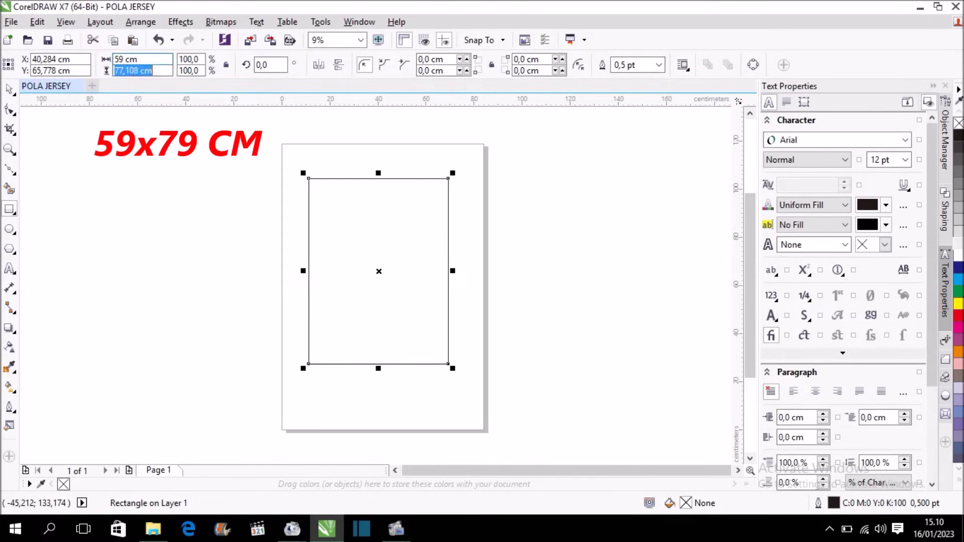
type("79 CM")
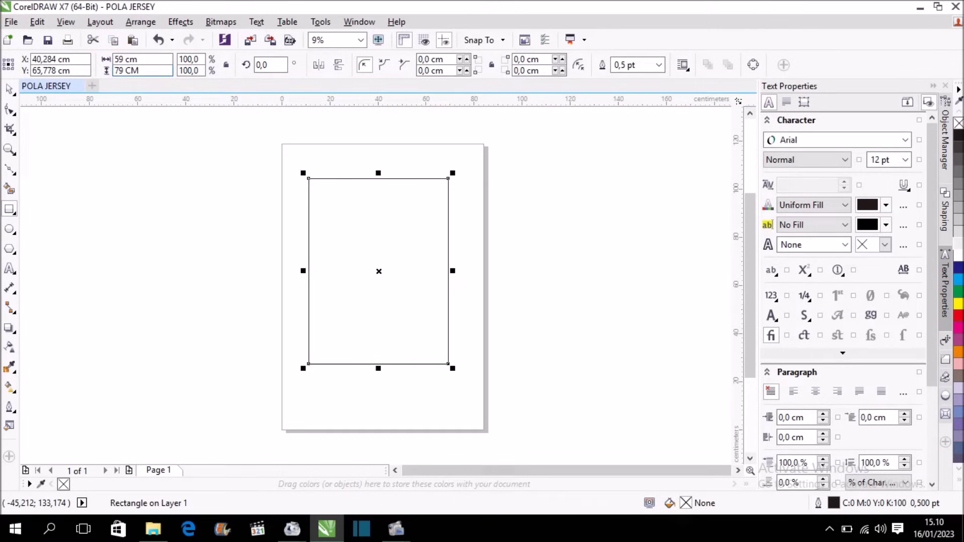
key("Return")
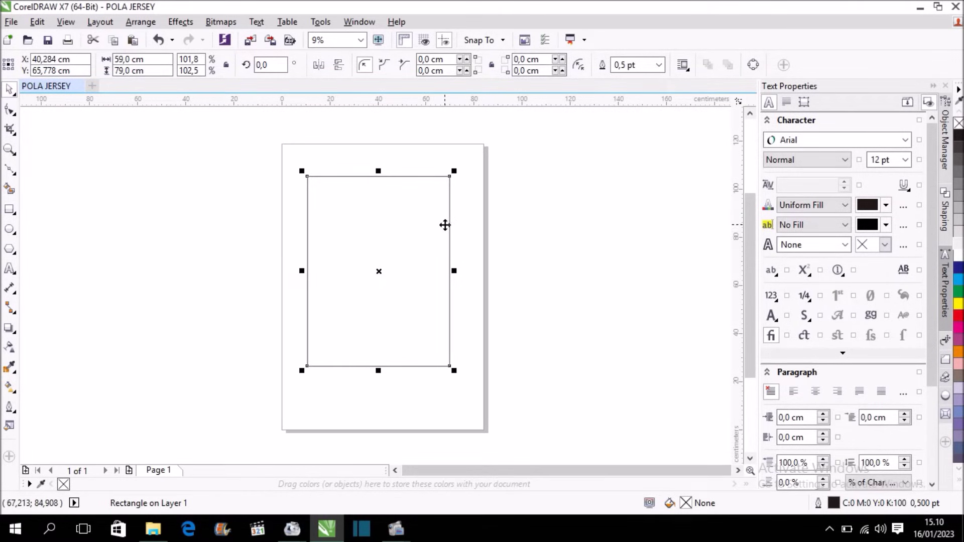
key("p")
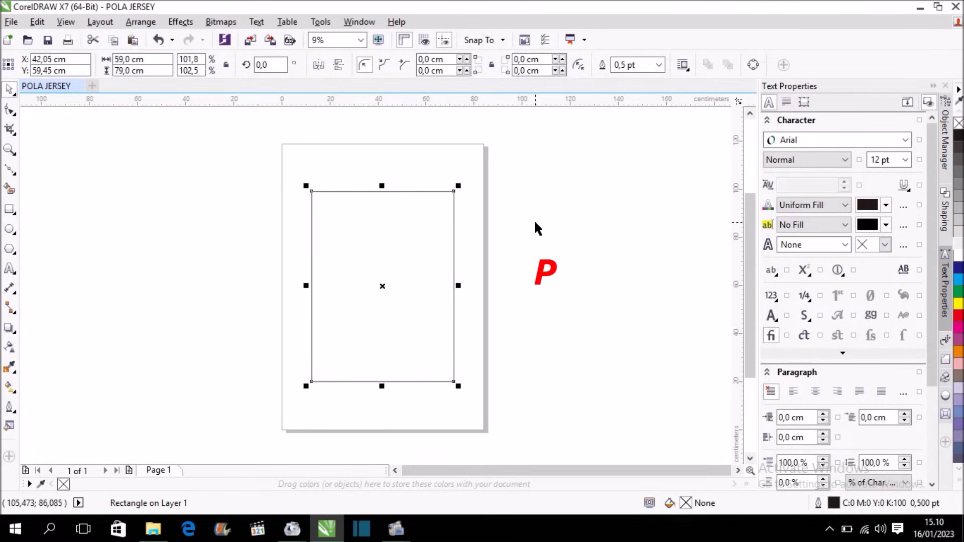
left_click(536, 223)
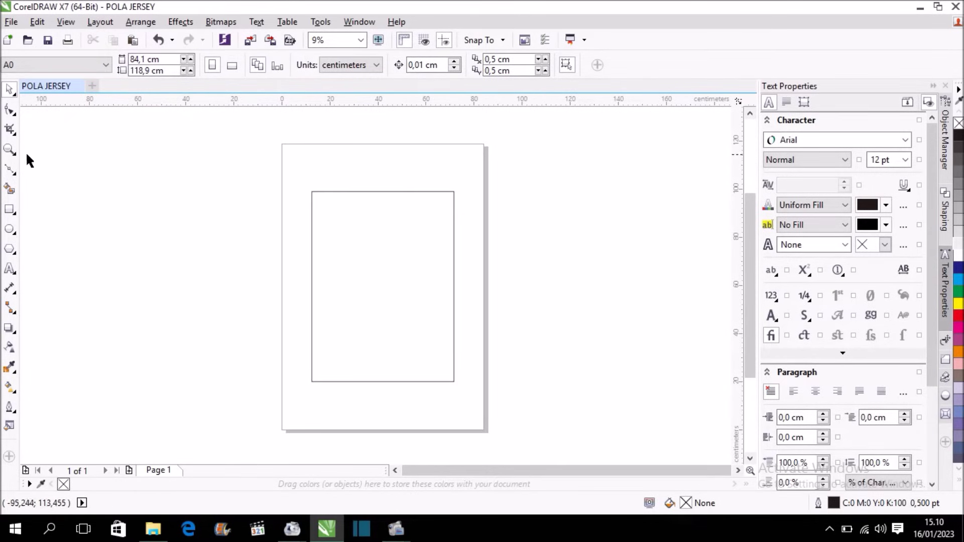
Draw a second rectangle, 53 cm tall, over the lower part of the first.
left_click(9, 209)
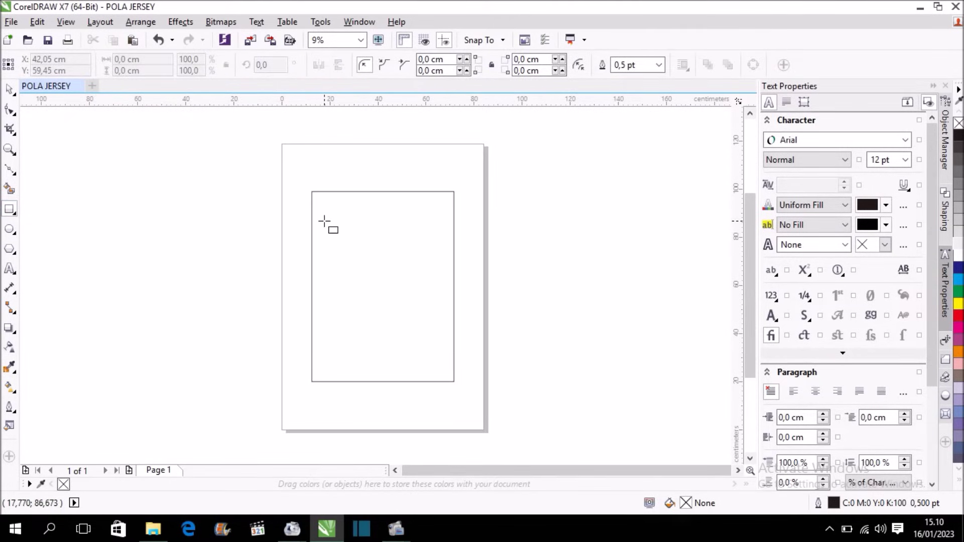
mouse_move(312, 251)
left_mouse_down()
mouse_move(403, 347)
mouse_move(454, 382)
left_mouse_up()
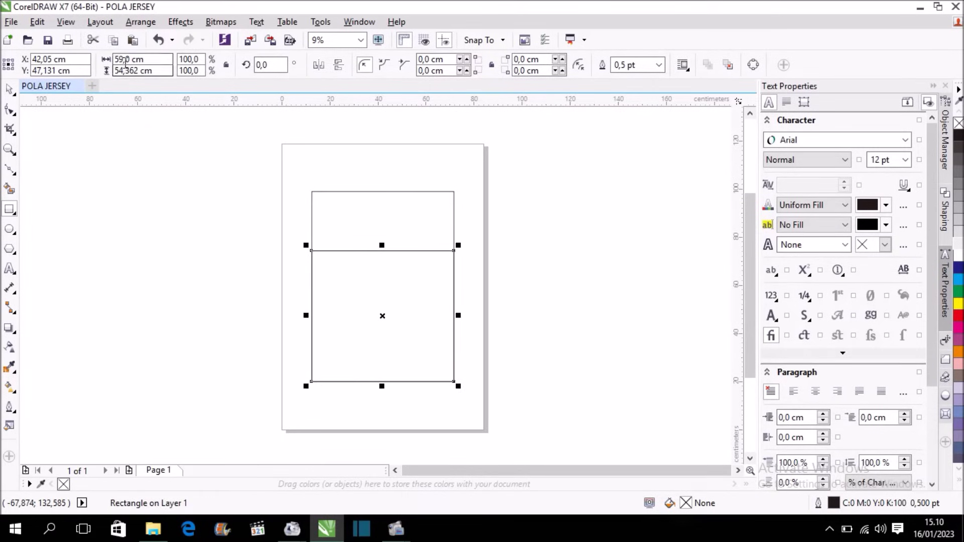
left_click_drag(145, 70, 103, 71)
type("5")
key("Return")
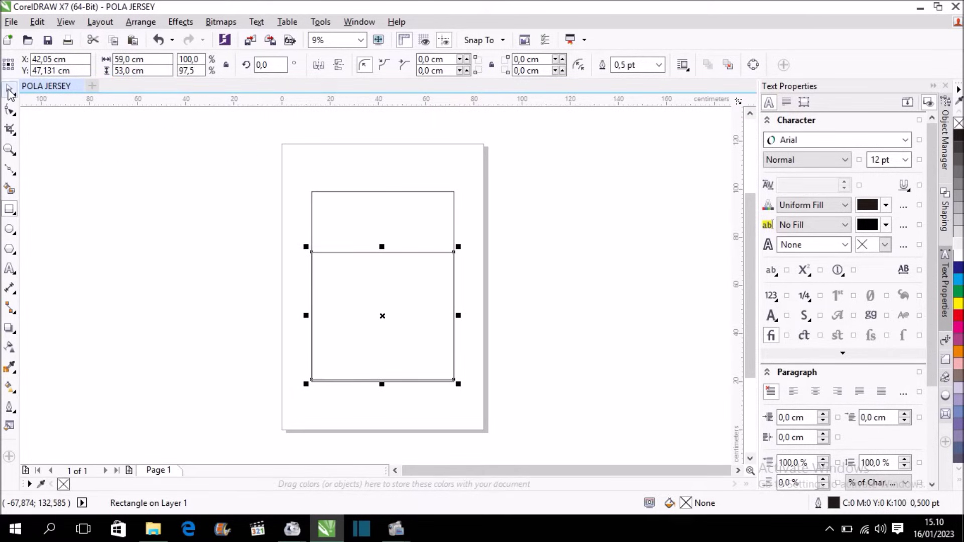
Bottom-align the 53 cm rectangle with the 59 × 79 cm rectangle.
scroll(392, 331, "up", 1)
scroll(402, 301, "down", 1)
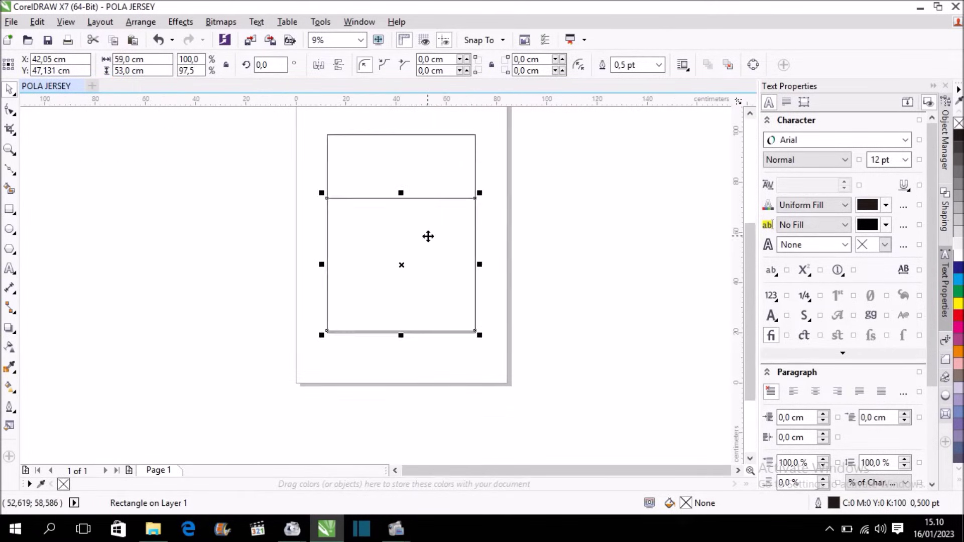
scroll(428, 235, "up", 1)
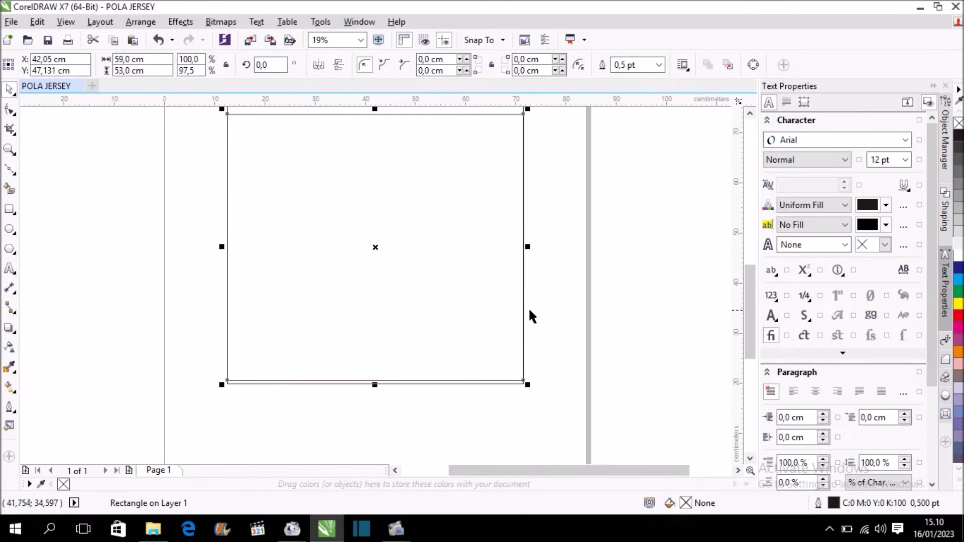
left_click_drag(747, 290, 746, 270)
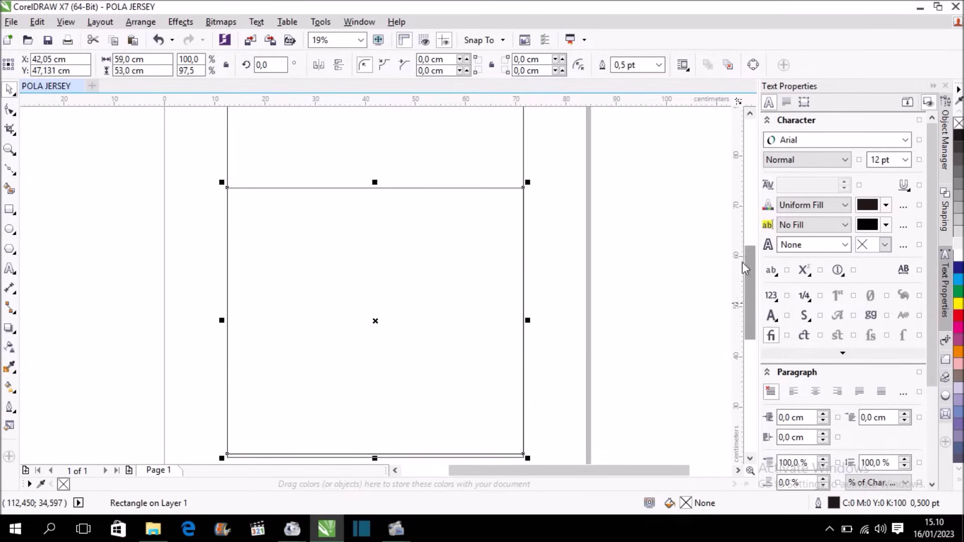
left_click(427, 145, "shift")
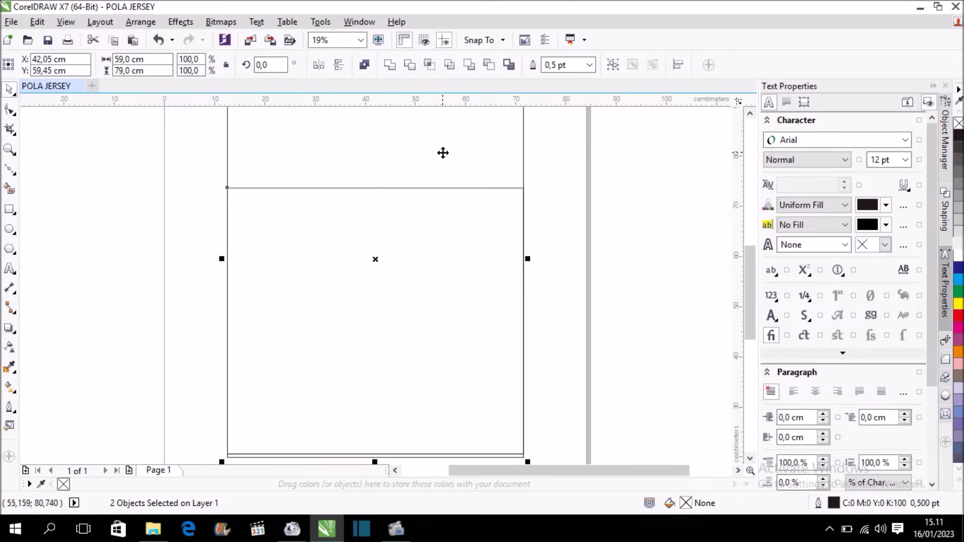
scroll(444, 152, "down", 2)
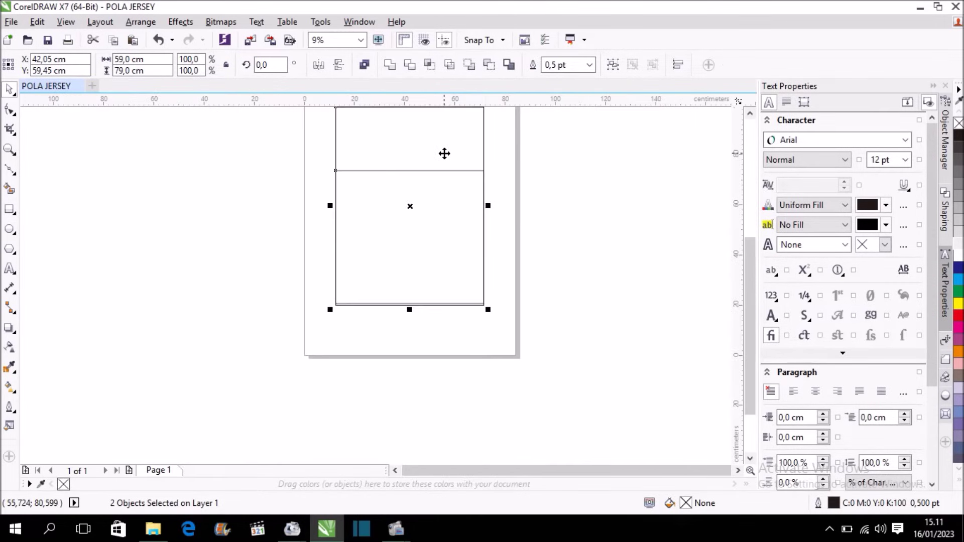
left_click(127, 23)
mouse_move(183, 52)
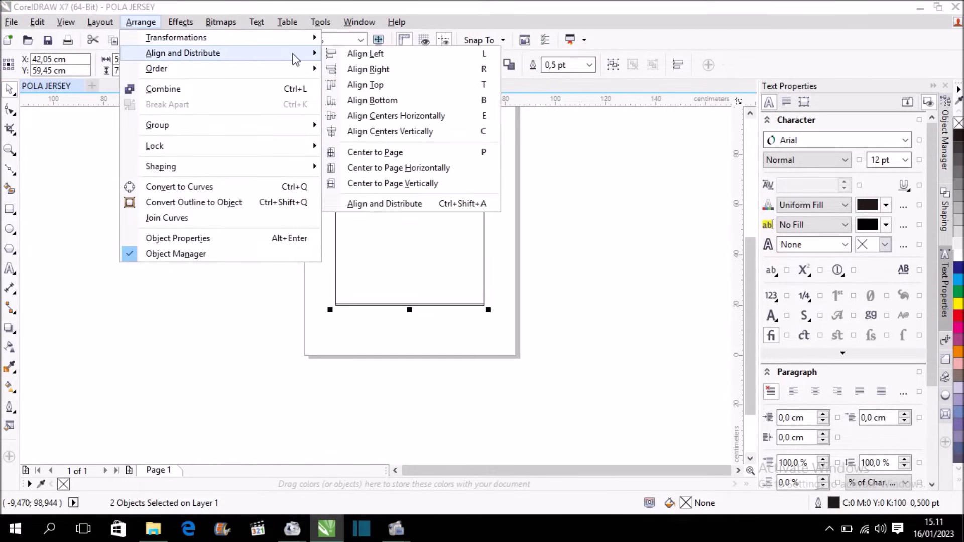
left_click(443, 101)
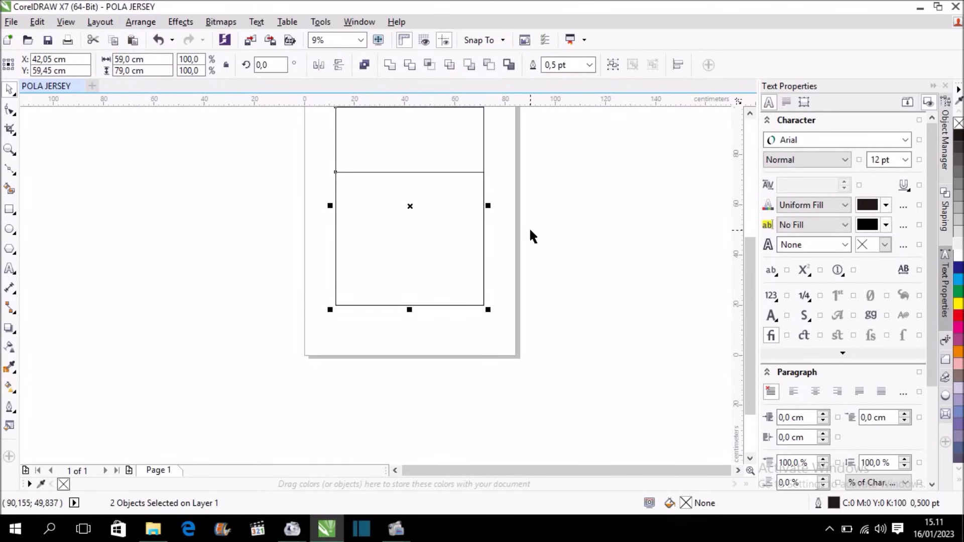
left_click_drag(750, 251, 750, 232)
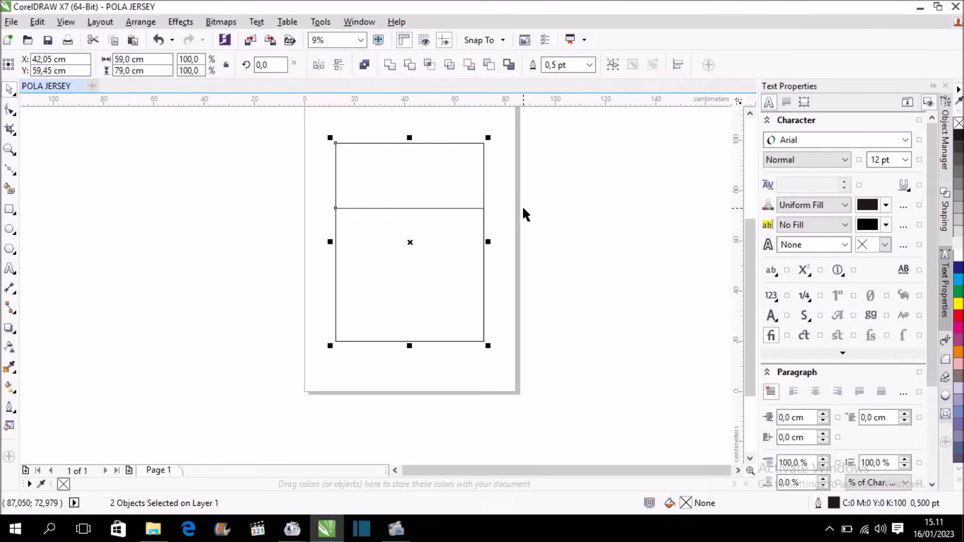
left_click(526, 177)
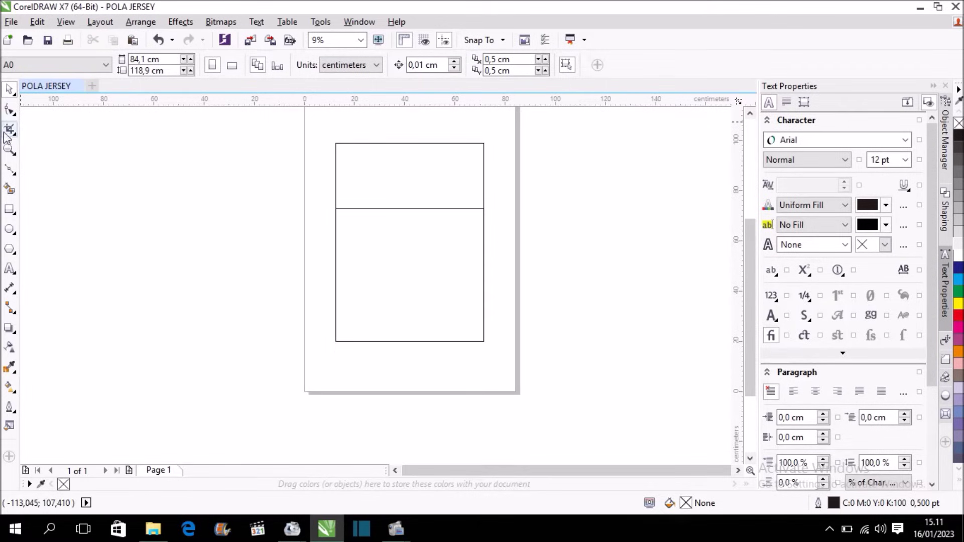
Draw a narrow 5 × 26 cm strip in the upper section's top-left corner.
left_click(9, 210)
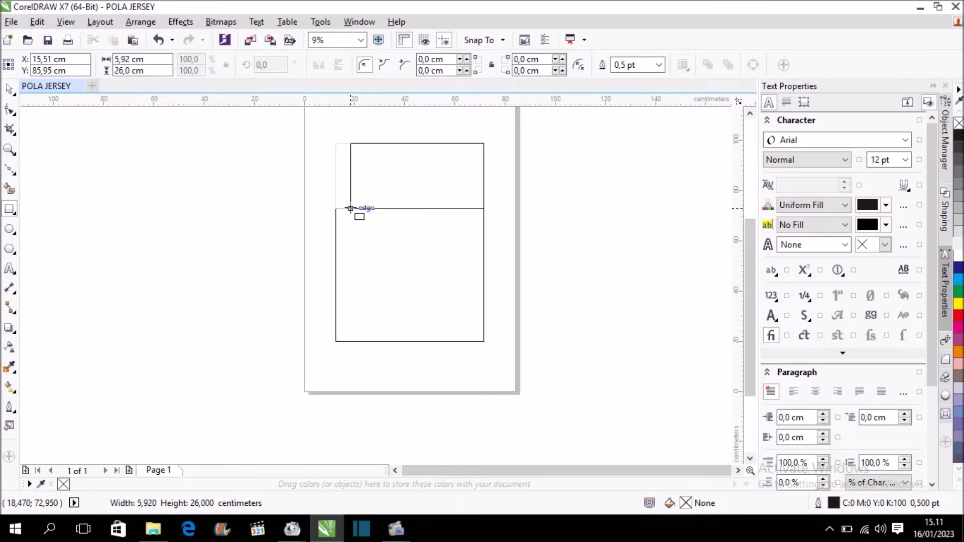
left_click_drag(336, 143, 350, 209)
scroll(350, 158, "up", 2)
scroll(351, 158, "up", 2)
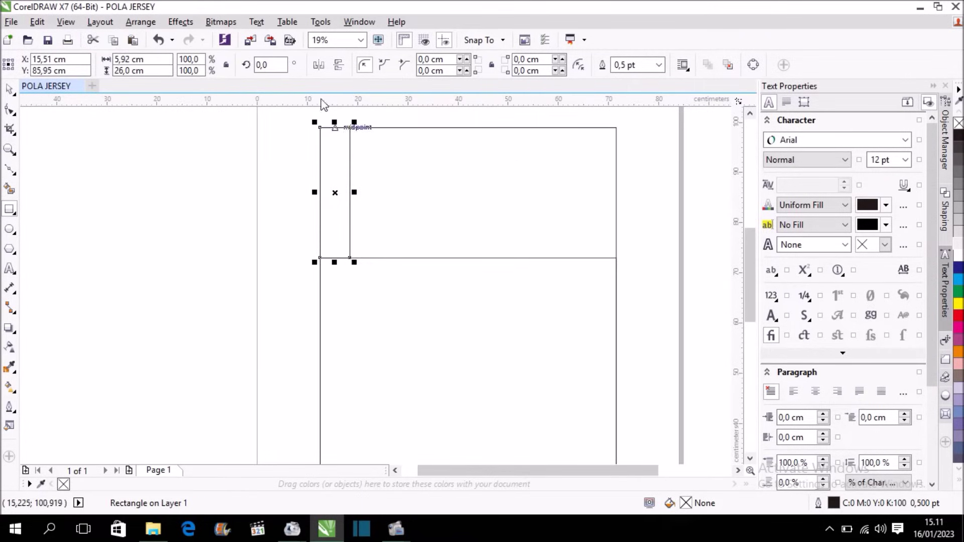
scroll(321, 106, "up", 2)
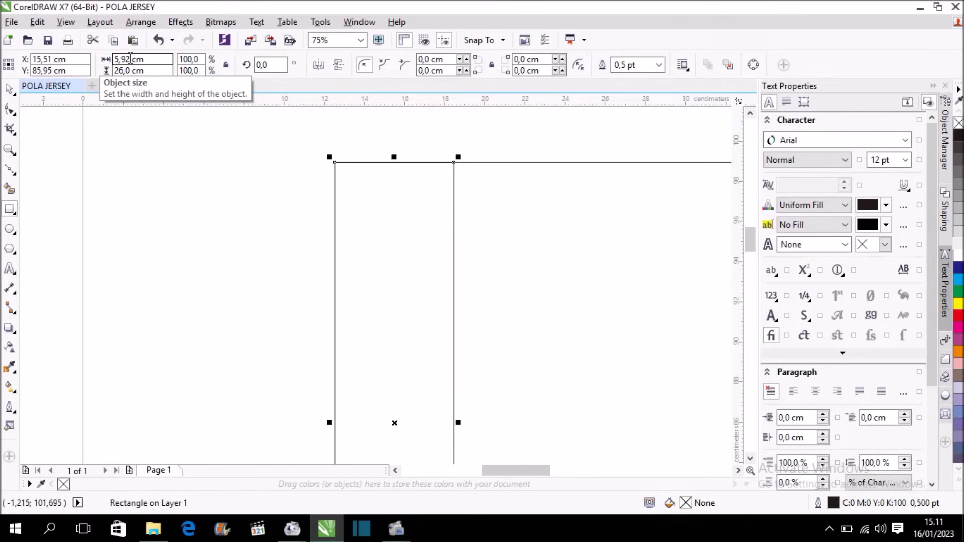
double_click(122, 59)
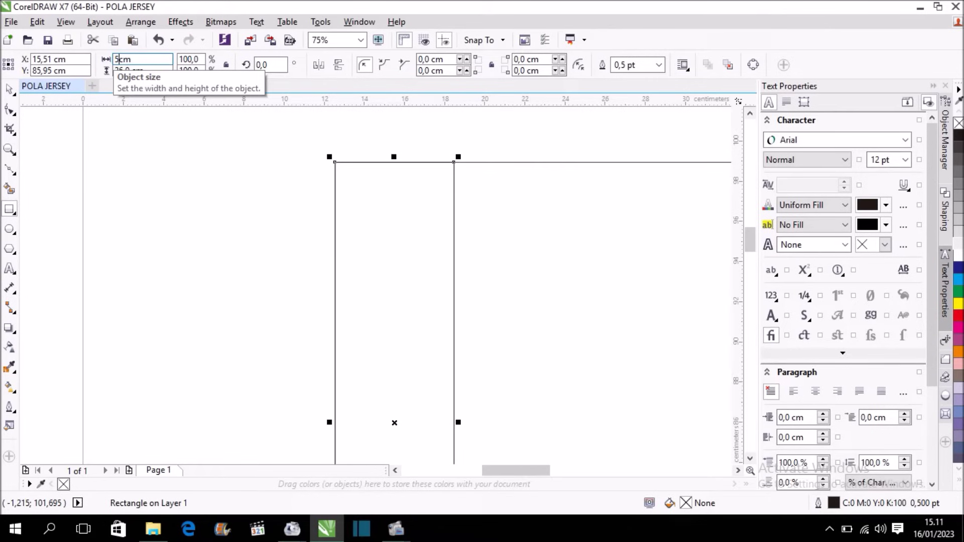
type("5")
double_click(130, 71)
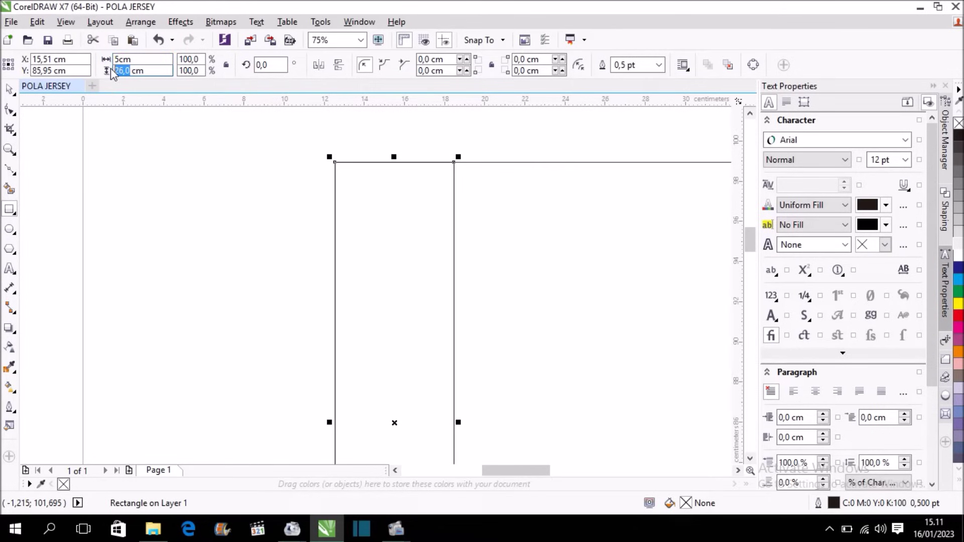
type("2")
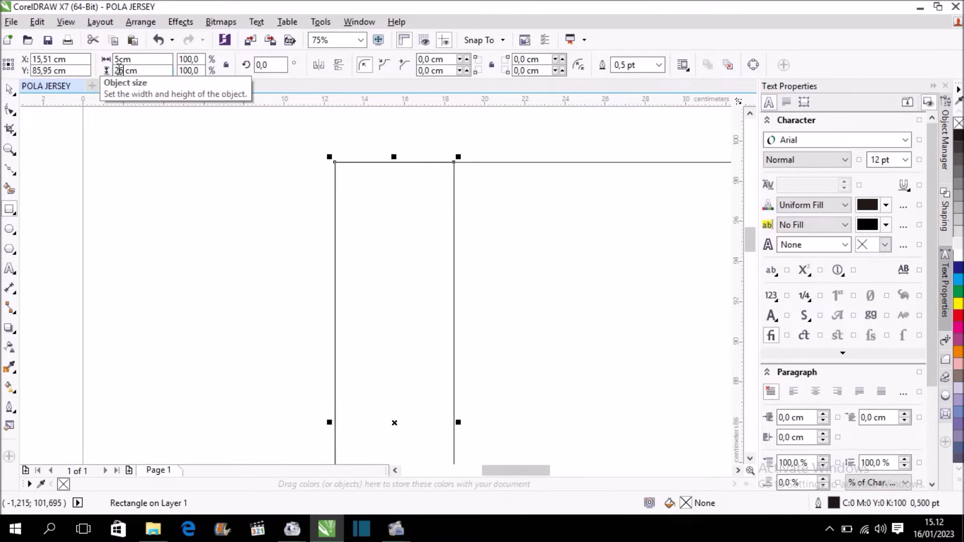
key("Return")
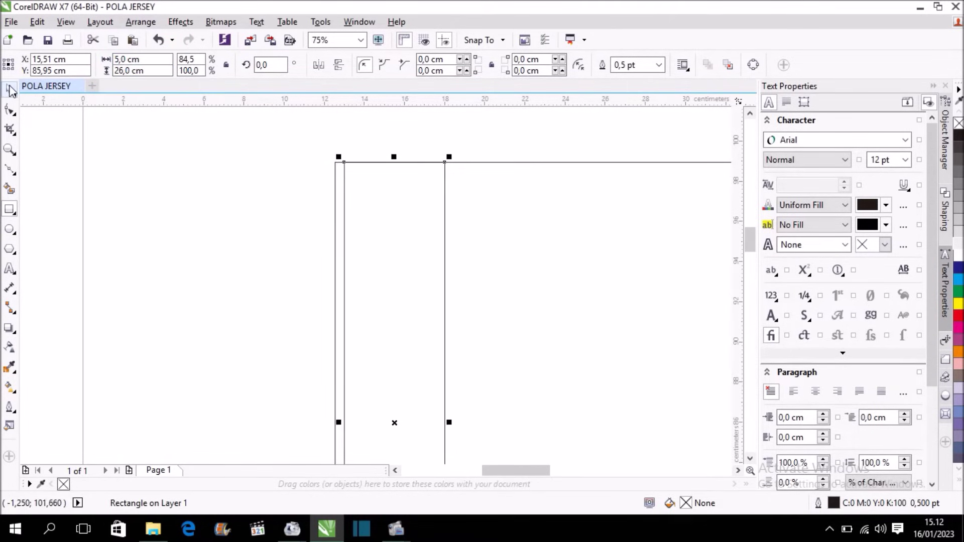
Align the narrow strip with the big rectangle's left edge.
scroll(287, 171, "down", 1)
left_click(485, 227, "shift")
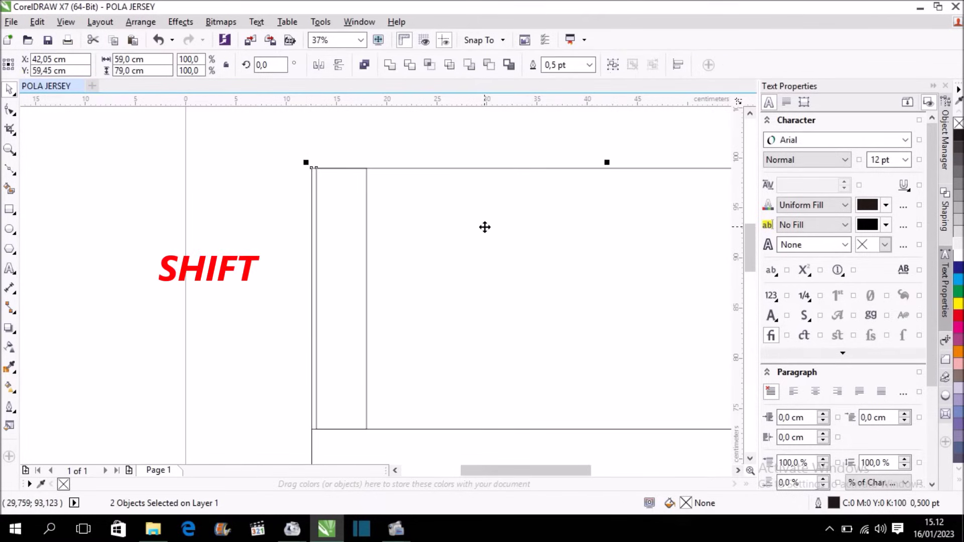
key("l")
left_click(256, 188)
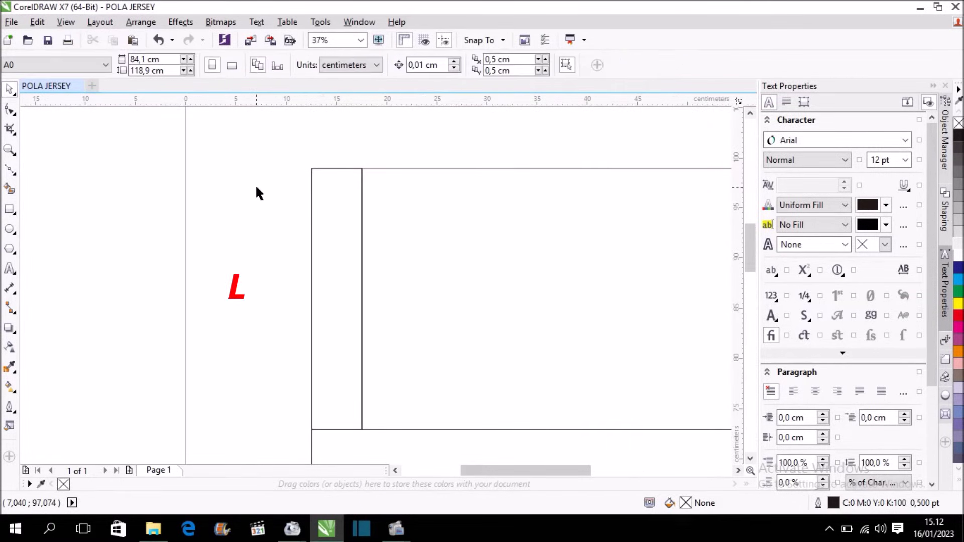
scroll(256, 193, "down", 1)
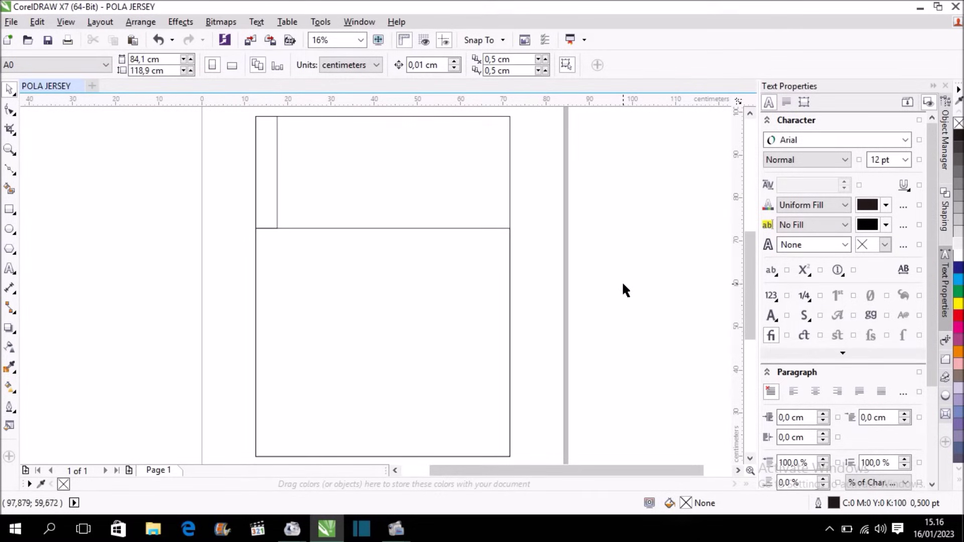
left_click(15, 212)
Draw a 59 × 2 cm strip across the top of the layout.
mouse_move(256, 117)
left_mouse_down()
mouse_move(372, 155)
mouse_move(507, 159)
left_mouse_up()
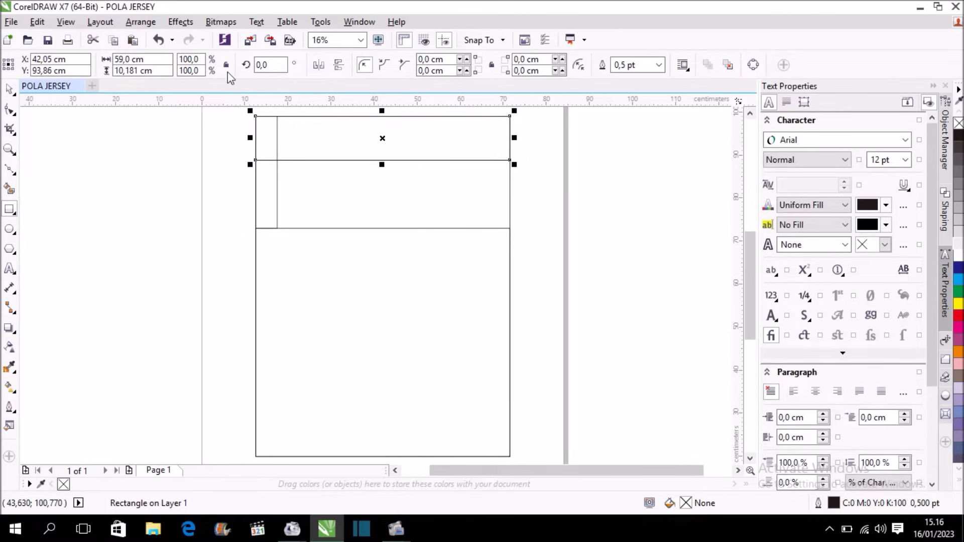
left_click_drag(132, 60, 113, 60)
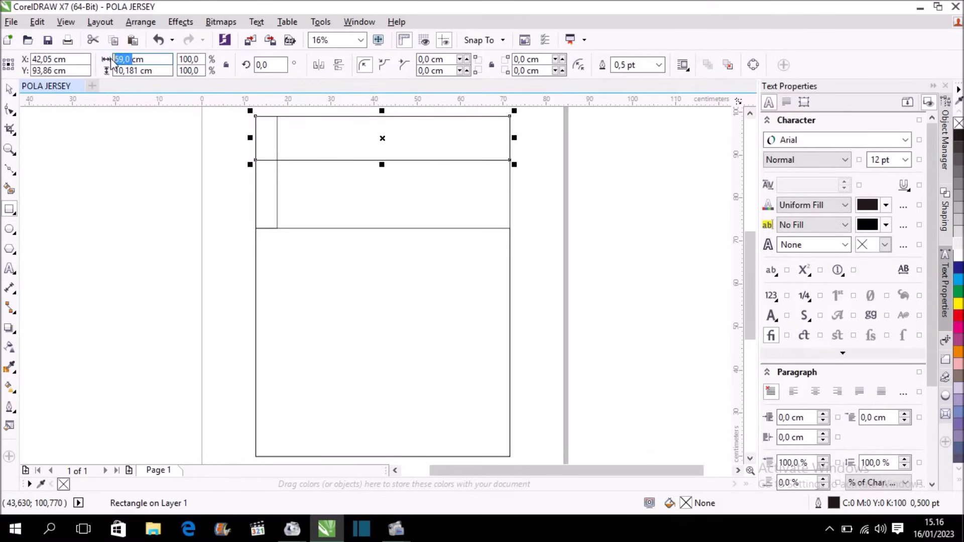
type("59")
double_click(141, 70)
type("2")
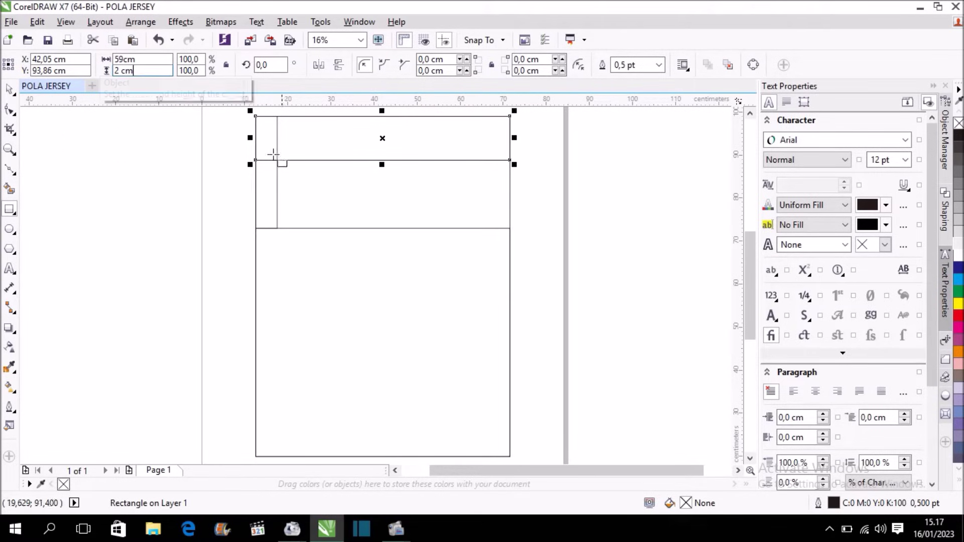
key("Return")
Align the 2 cm strip to the big rectangle's top edge and centre it horizontally.
left_click_drag(750, 254, 748, 231)
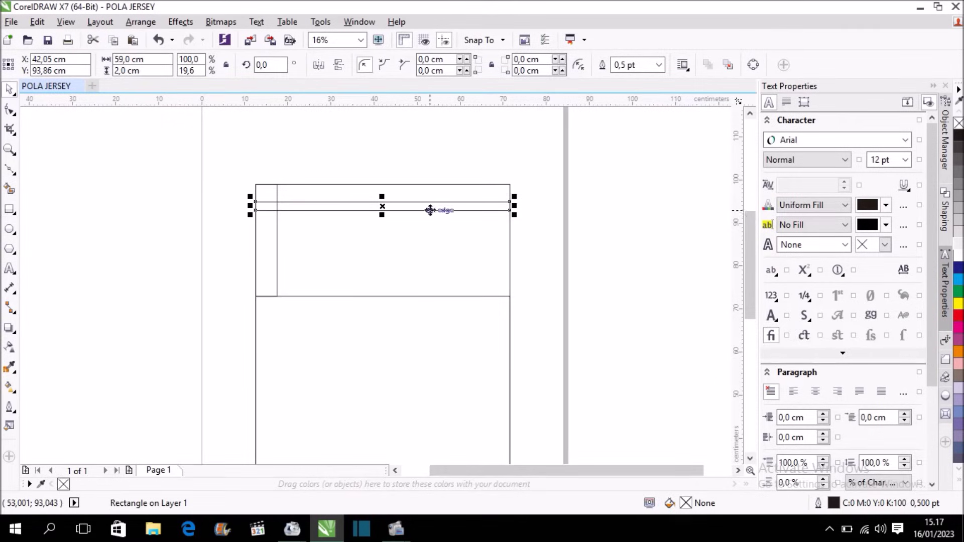
scroll(431, 209, "up", 2)
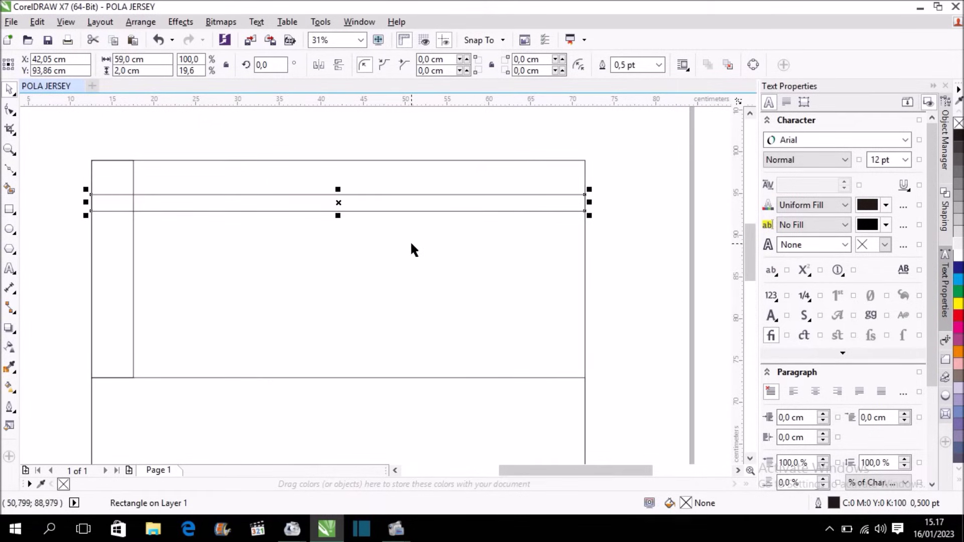
left_click(384, 258, "shift")
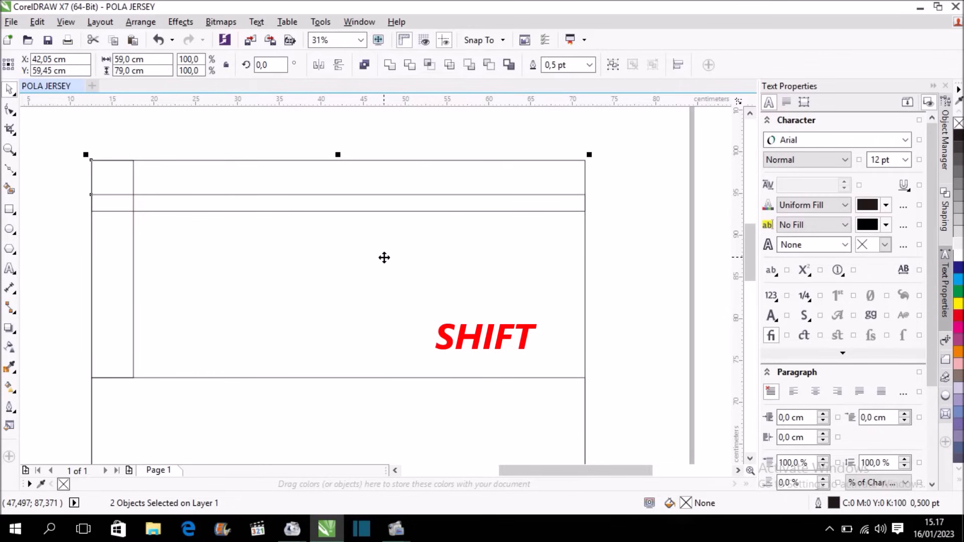
key("t")
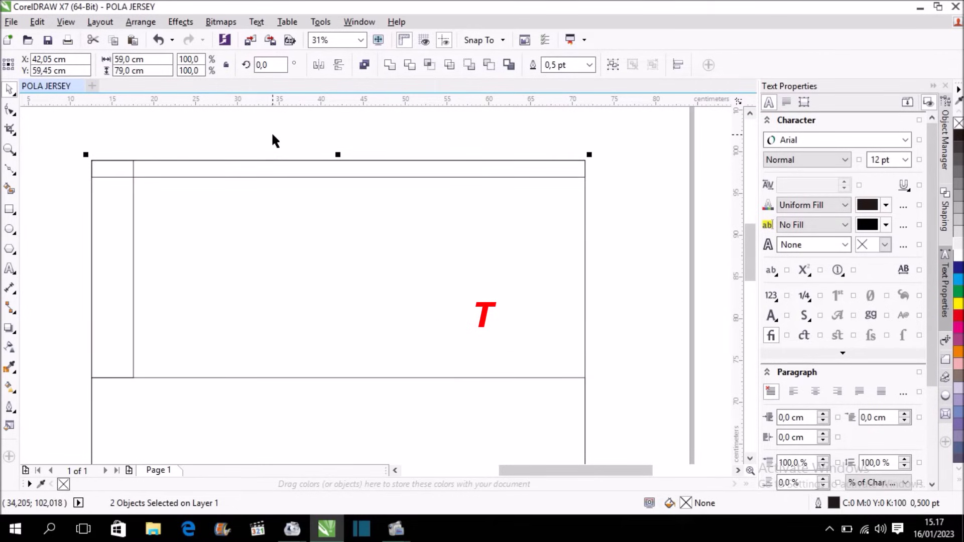
key("c")
left_click(299, 138)
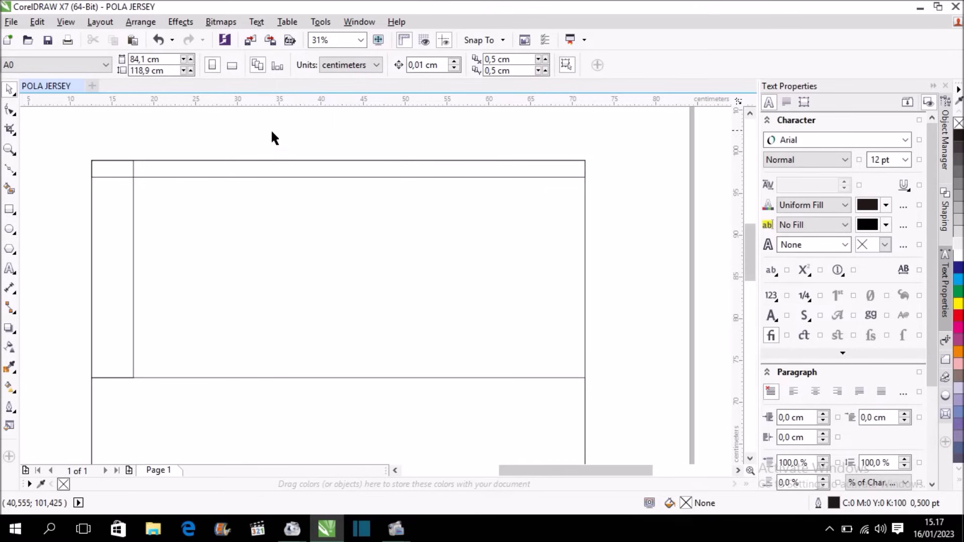
Draw a rectangle near the top and size it 18 × 11,5 cm.
left_click(10, 211)
left_click_drag(231, 143, 459, 254)
left_click(10, 89)
double_click(142, 59)
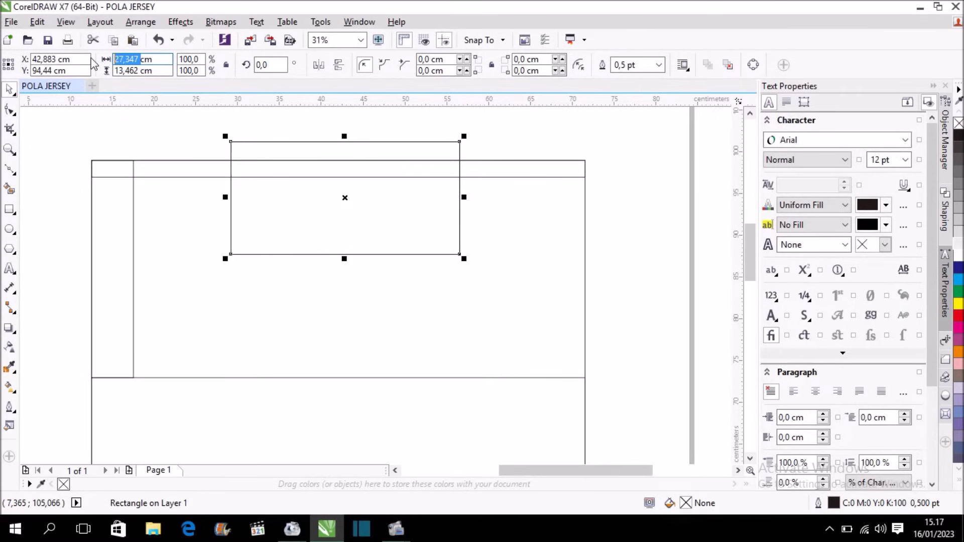
type("18cm")
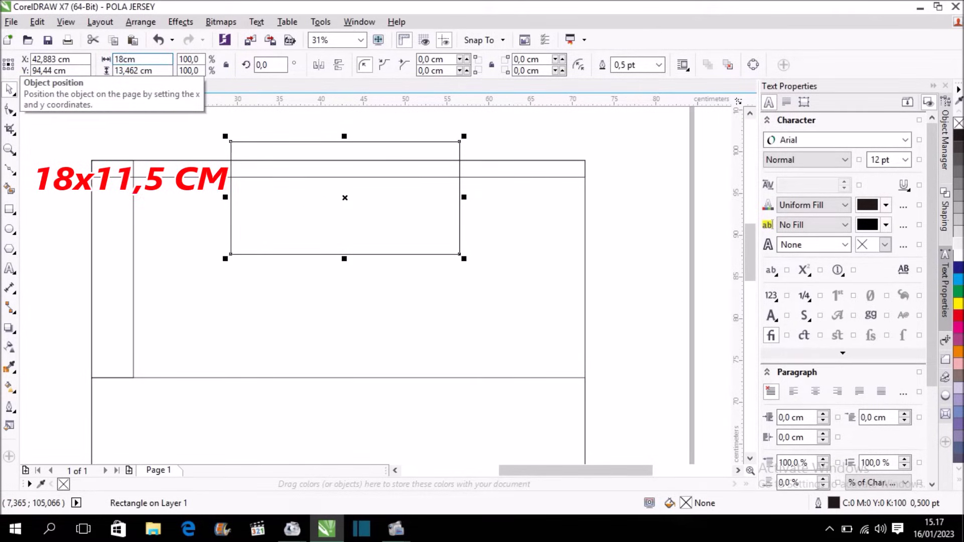
key("Tab")
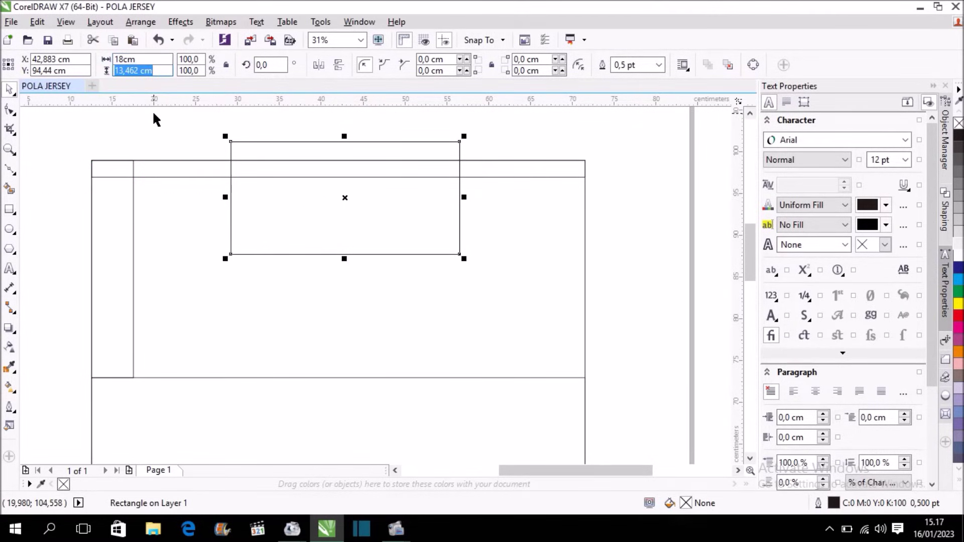
type("11,5")
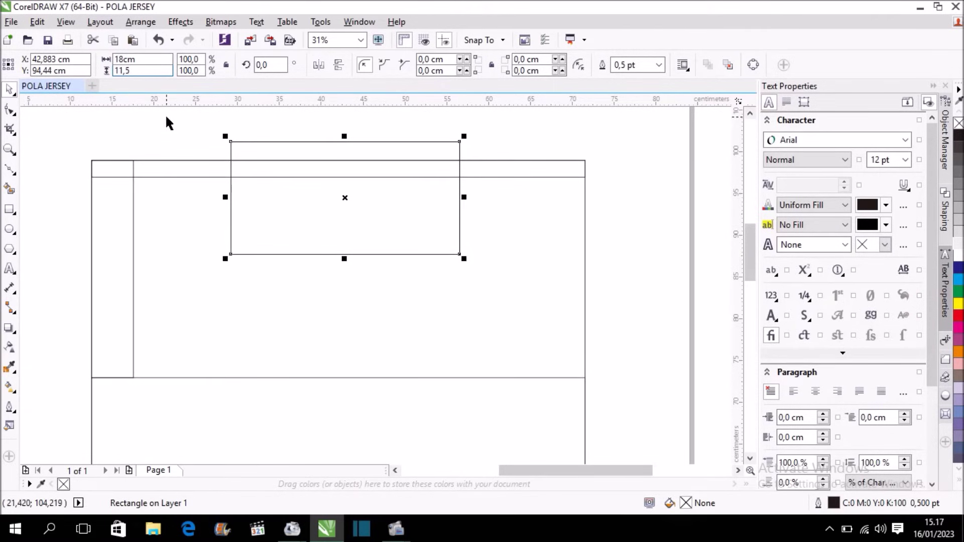
key("Return")
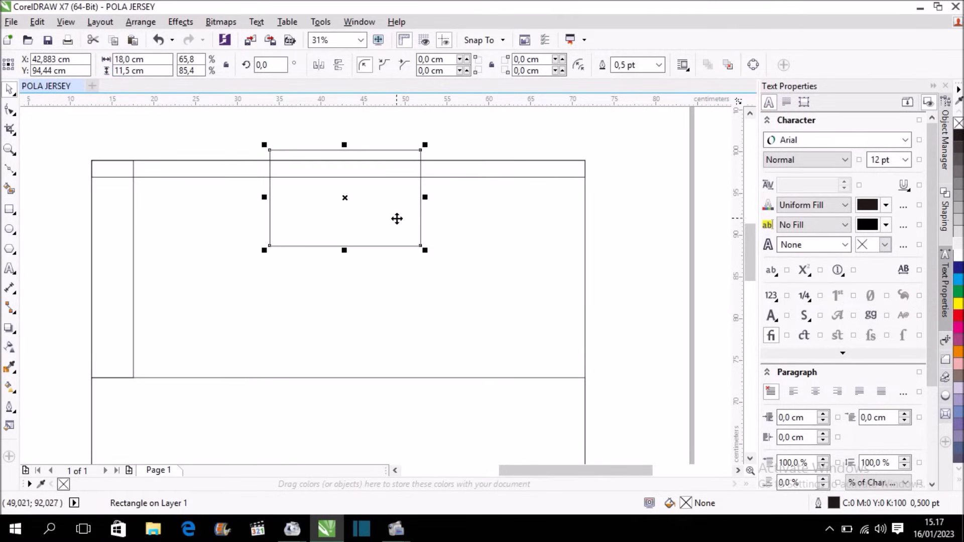
Top-align the 18 × 11,5 cm rectangle with the big rectangle and centre it across.
left_click(508, 221, "shift")
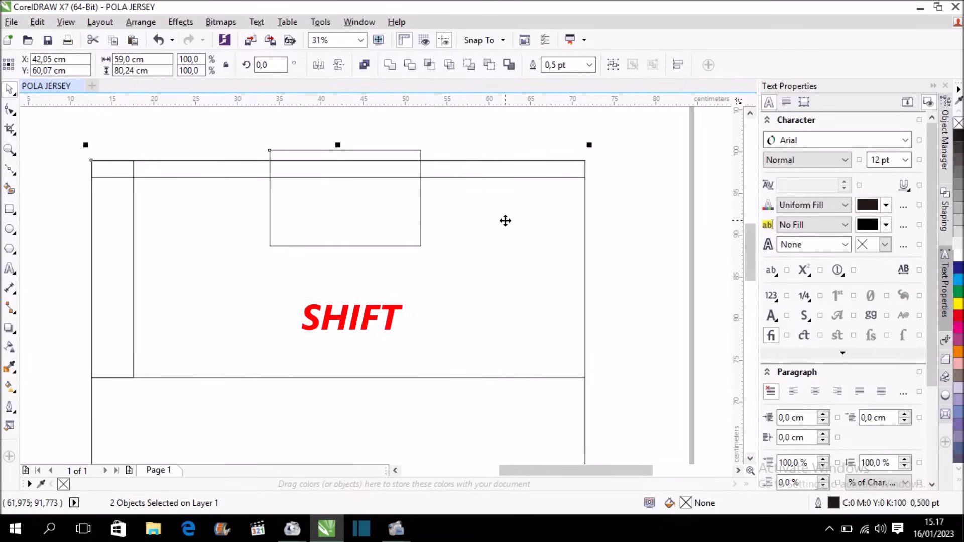
key("shift+t")
key("c")
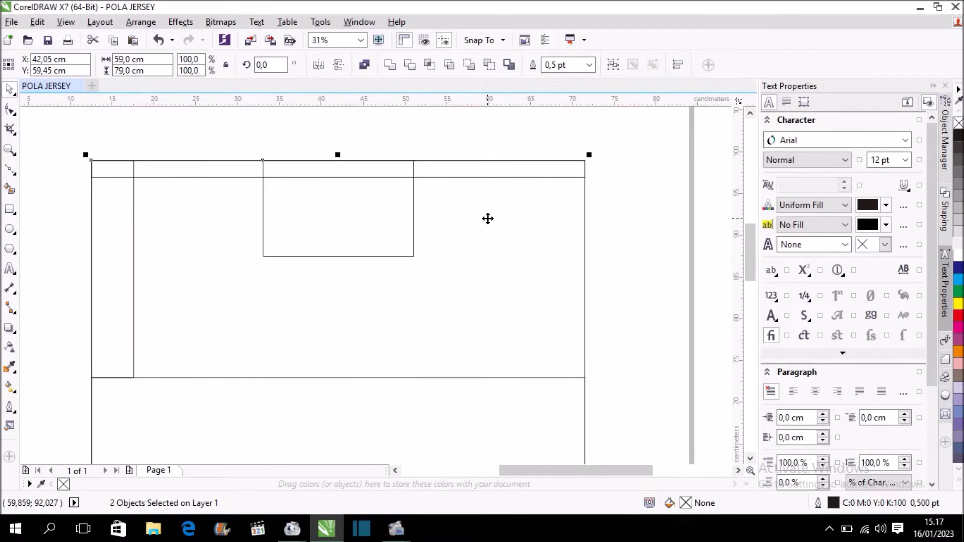
left_click(432, 128)
scroll(435, 131, "down", 2)
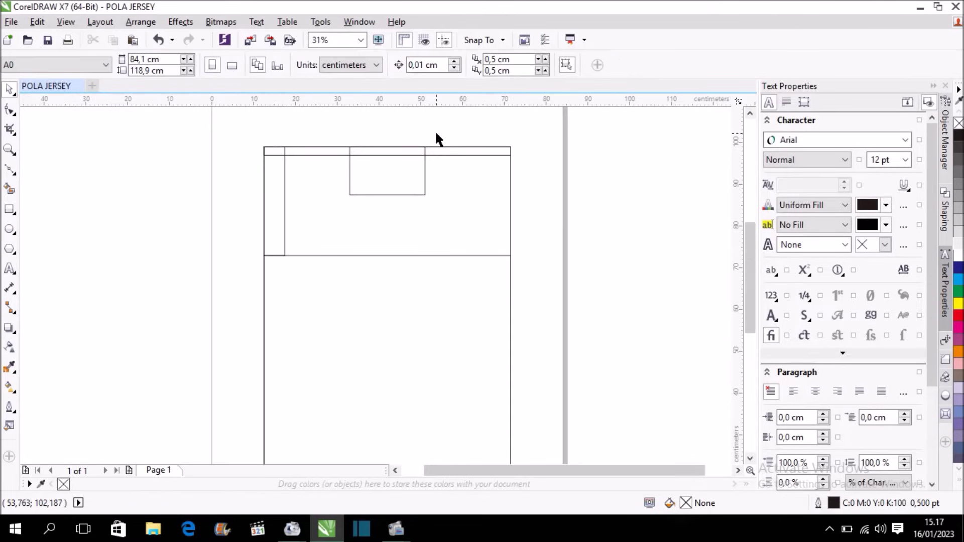
Draw a vertical line from the page top to bottom and centre it on the page.
key("F4")
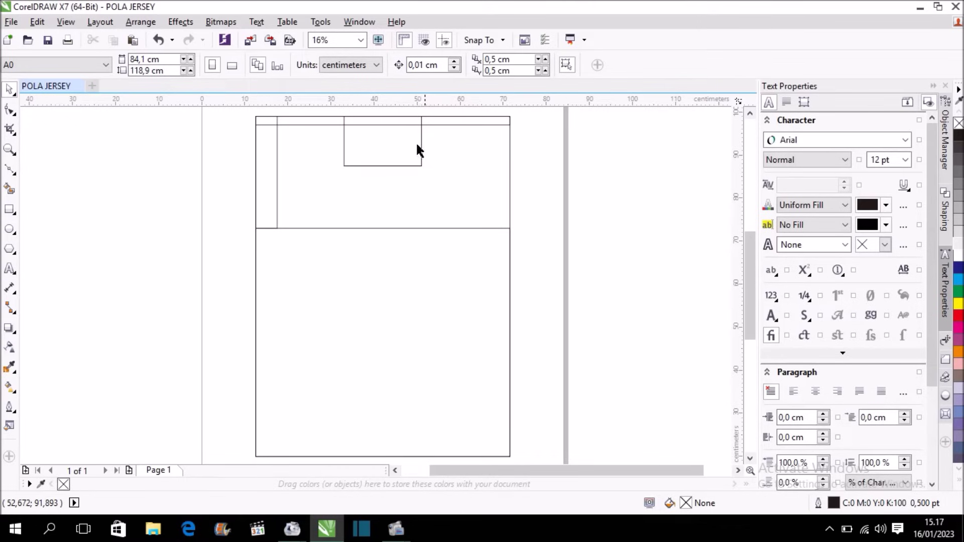
left_click(10, 170)
scroll(301, 176, "down", 1)
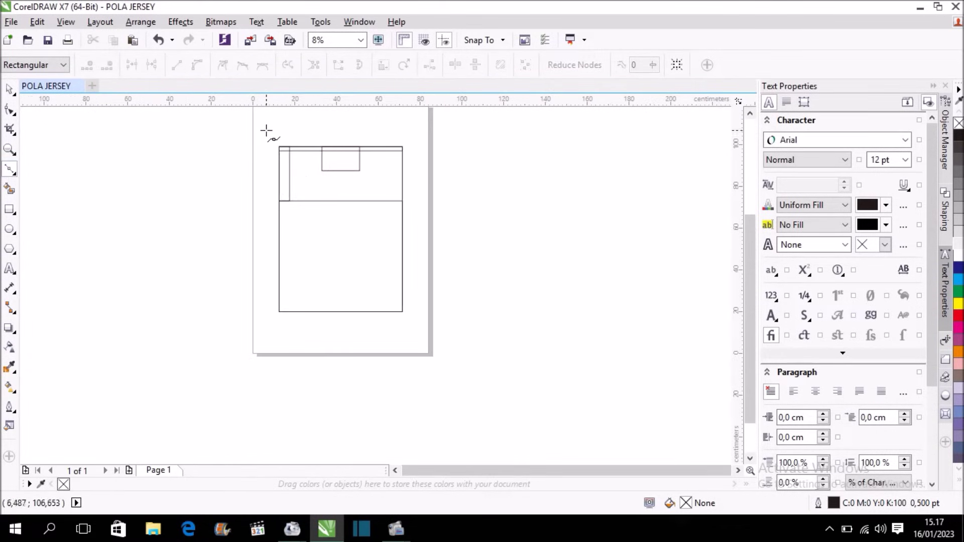
left_click(264, 129)
left_click(262, 332)
left_click(9, 90)
scroll(260, 226, "up", 3)
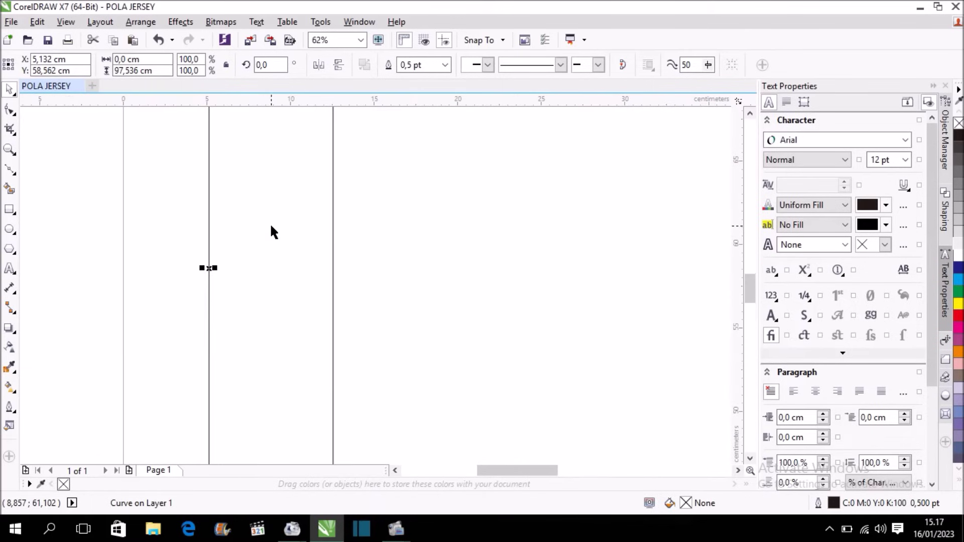
scroll(256, 233, "down", 3)
scroll(300, 236, "down", 3)
key("p")
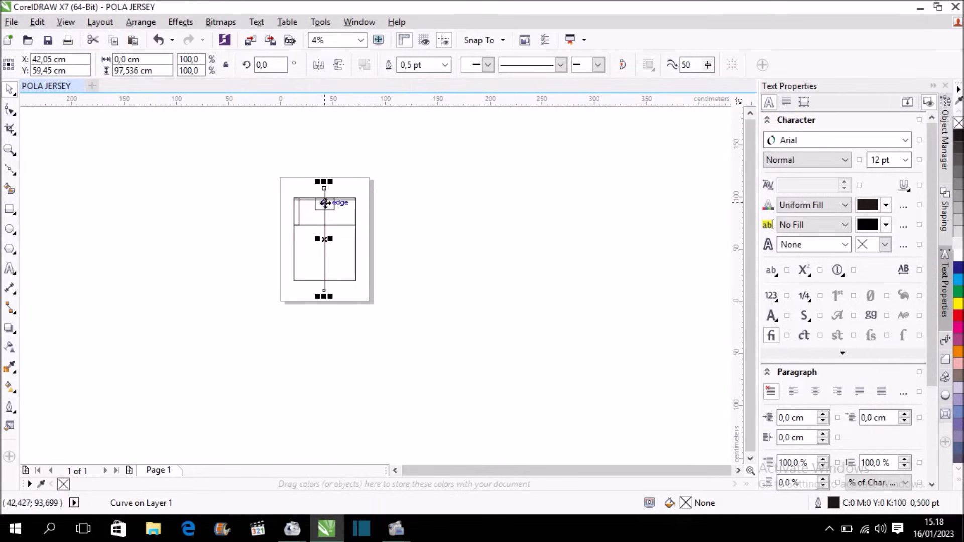
scroll(325, 203, "up", 3)
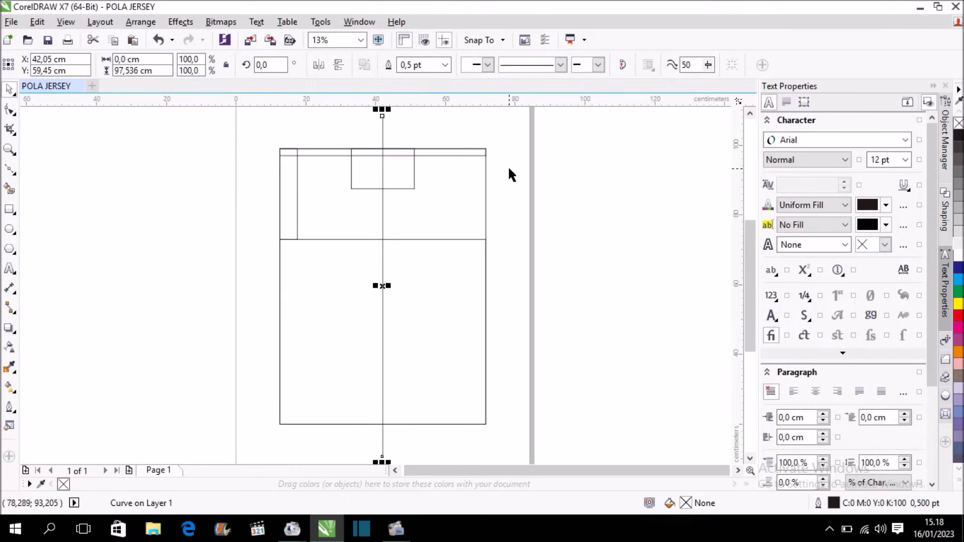
left_click(543, 221)
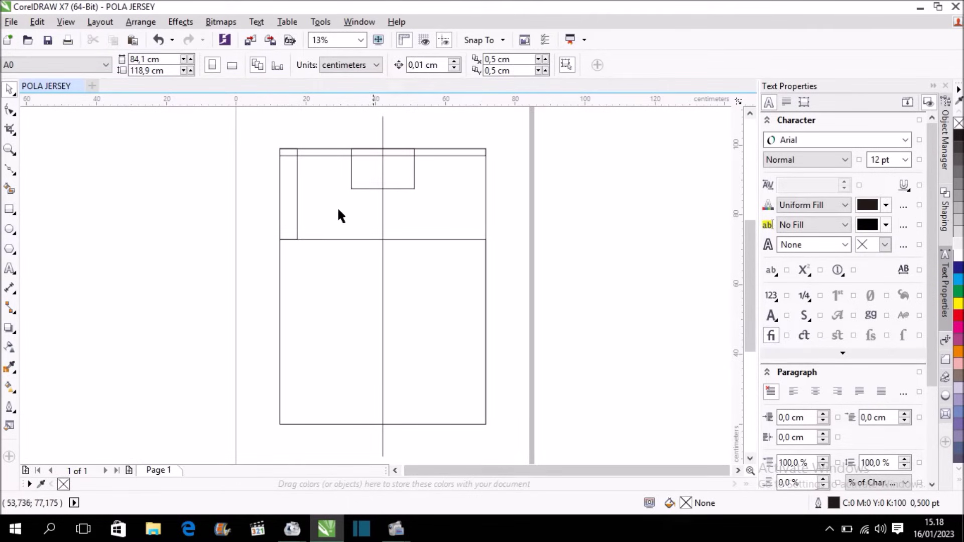
Draw a freehand straight line from the left strip's upper inner intersection to its bottom-left corner.
left_click(19, 177)
left_click(102, 168)
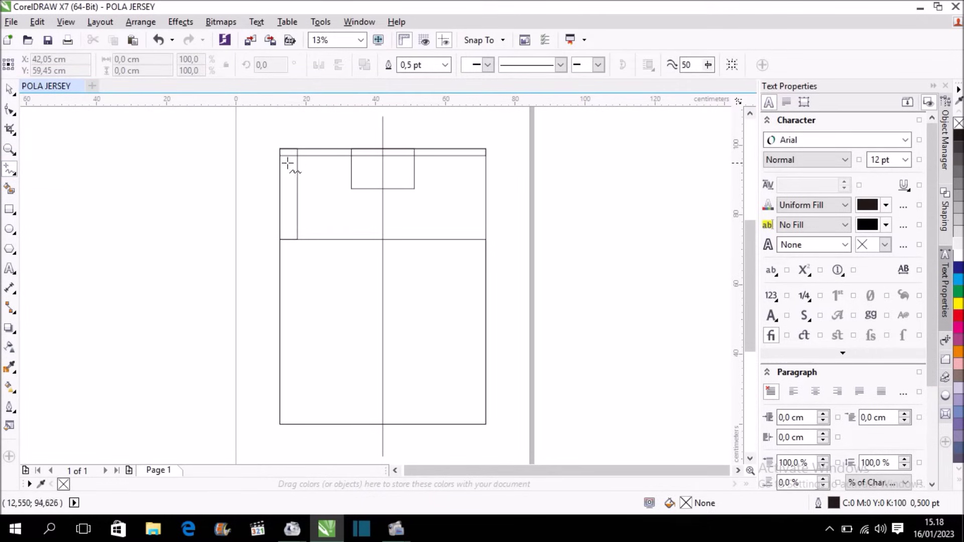
scroll(296, 171, "up", 2)
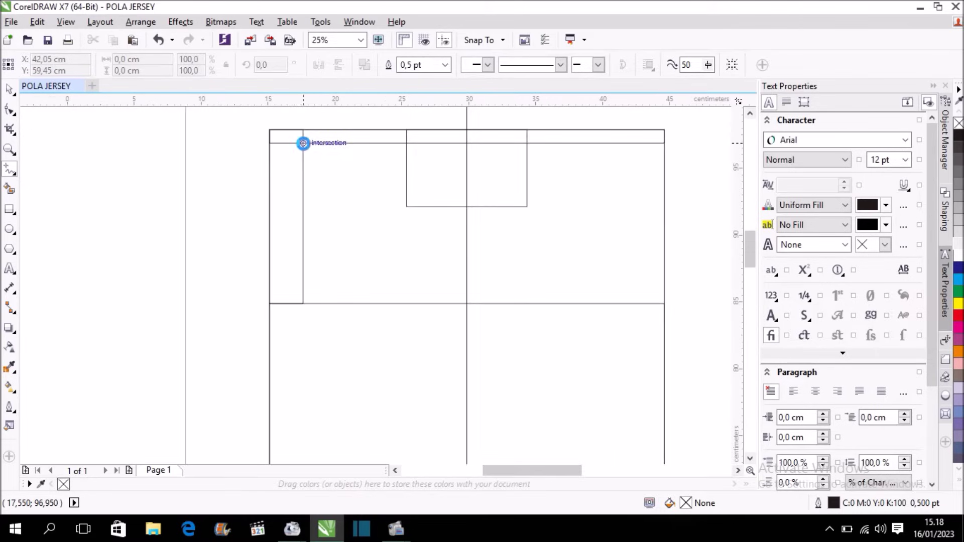
scroll(302, 143, "up", 1)
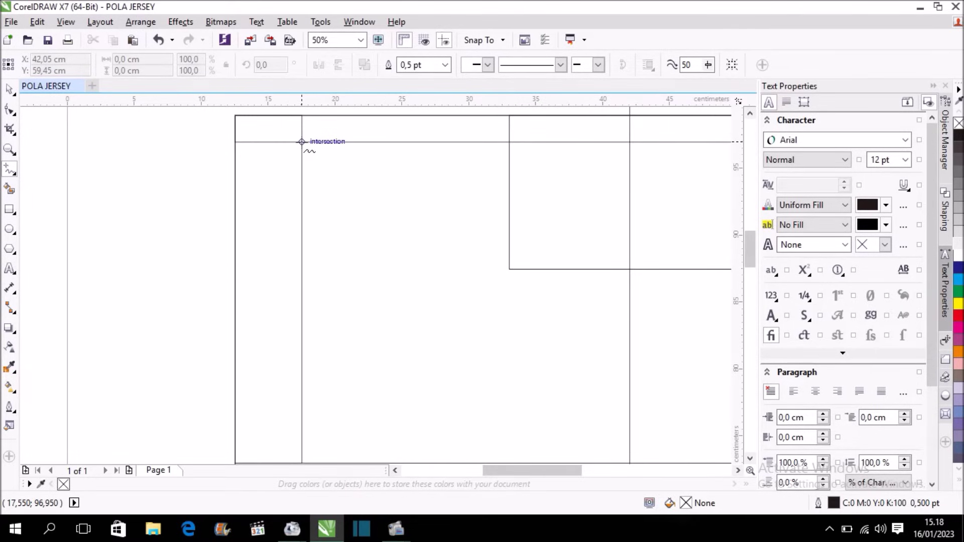
left_click(301, 142)
scroll(247, 431, "down", 2)
left_click(237, 406)
scroll(256, 390, "down", 1)
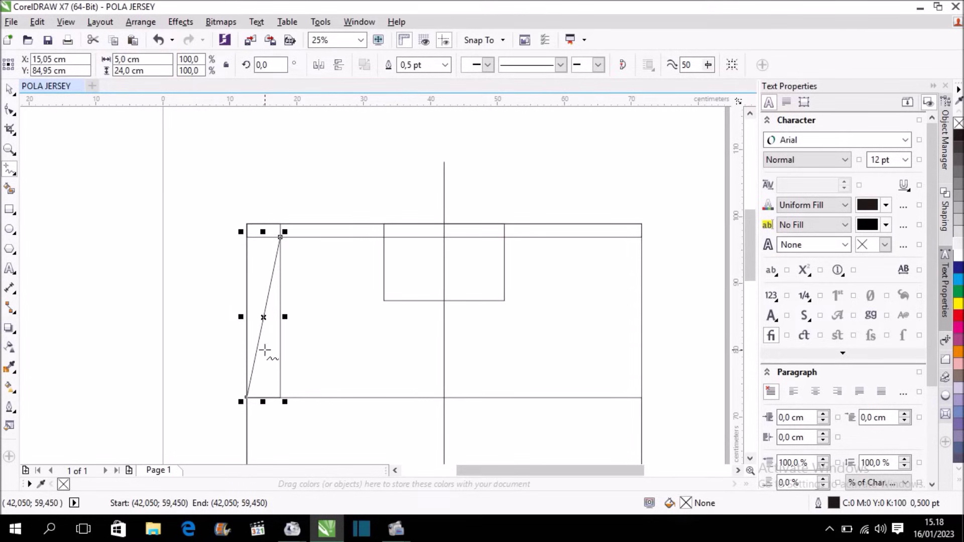
scroll(248, 396, "up", 2)
scroll(249, 399, "down", 1)
scroll(254, 389, "down", 1)
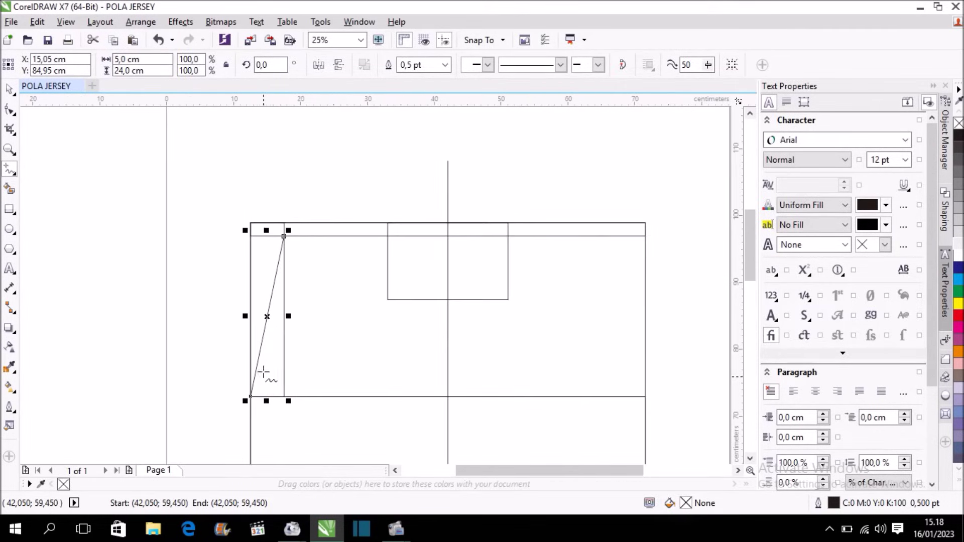
left_click(10, 109)
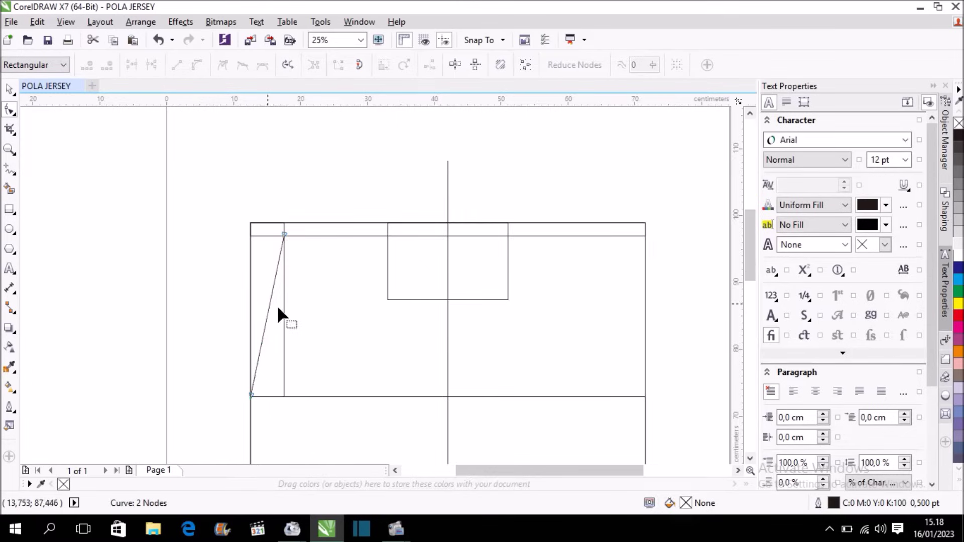
Convert the slanted line to a curve and bend it into a smooth sweep.
scroll(282, 311, "up", 1)
right_click(262, 262)
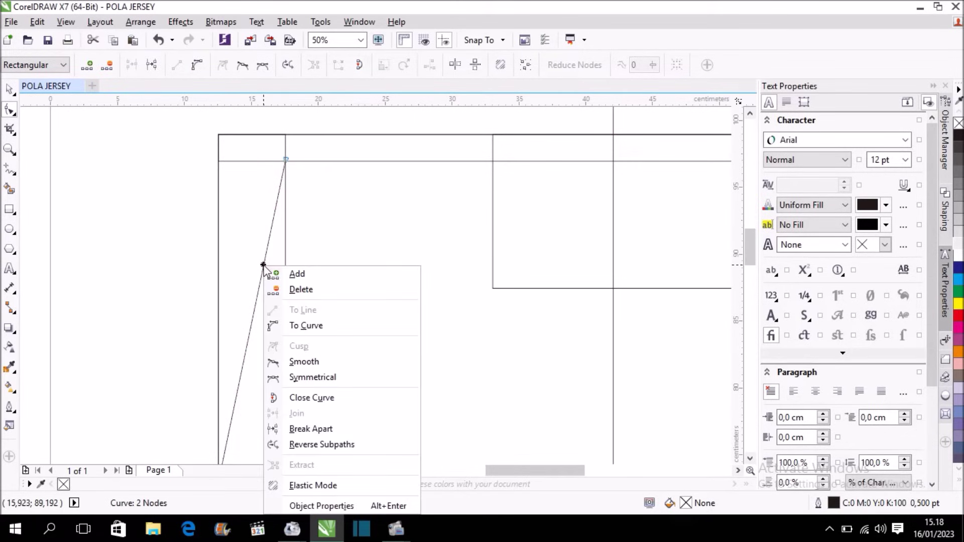
left_click(313, 323)
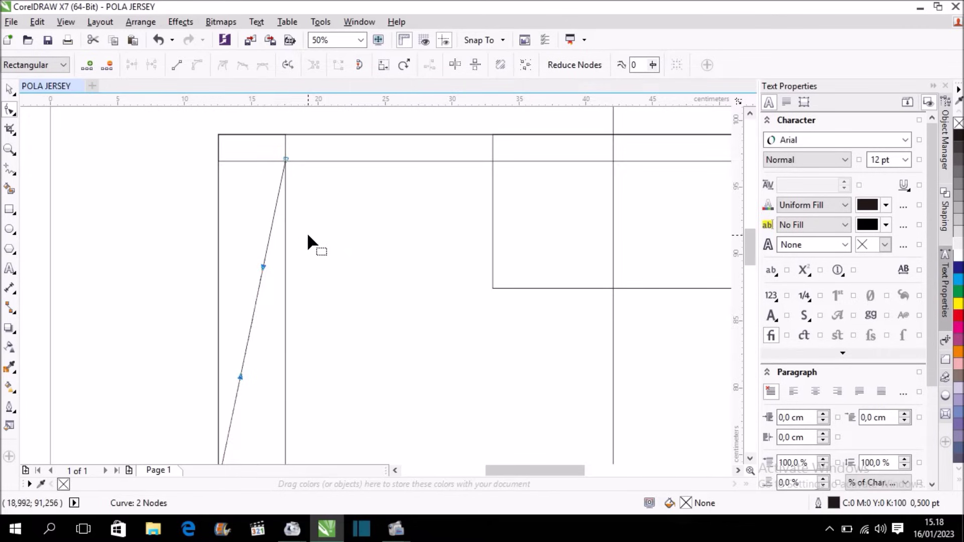
scroll(306, 233, "down", 1)
scroll(291, 311, "up", 1)
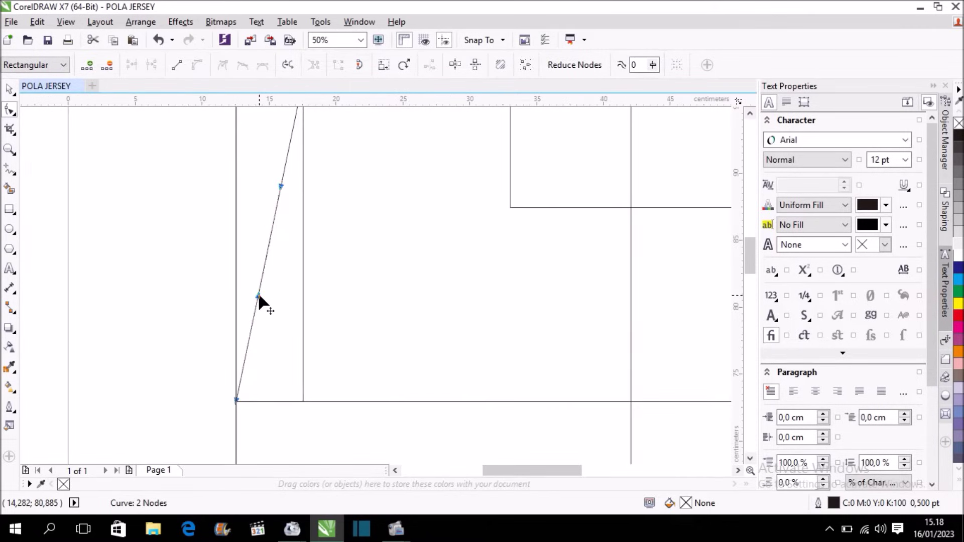
left_click_drag(281, 186, 298, 191)
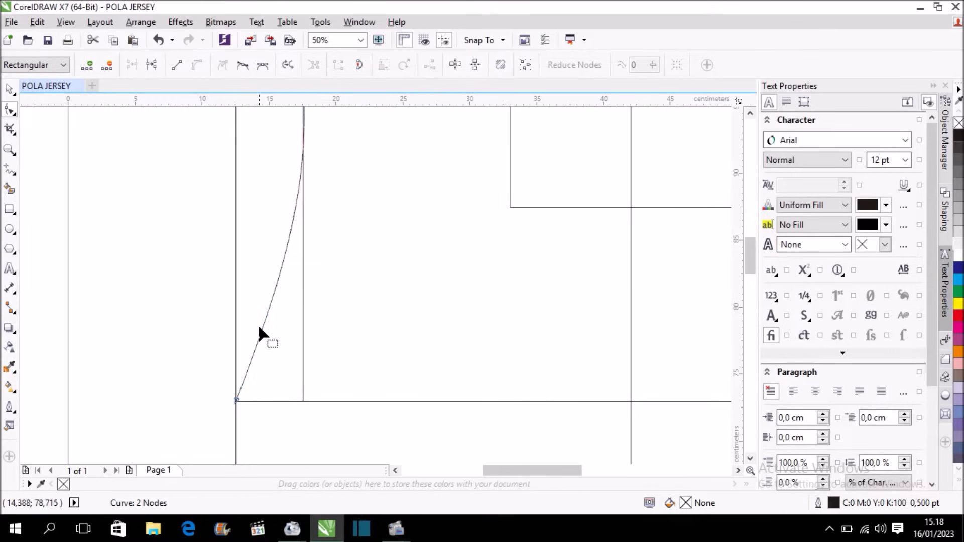
left_click(237, 400)
left_click_drag(274, 302, 302, 402)
scroll(398, 319, "down", 1)
scroll(344, 359, "up", 2)
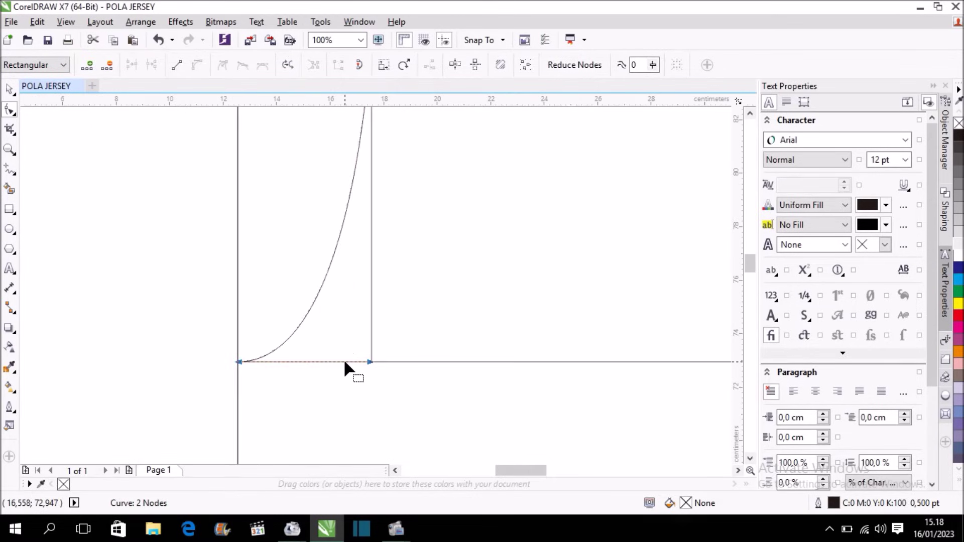
scroll(331, 350, "down", 2)
scroll(347, 311, "up", 1)
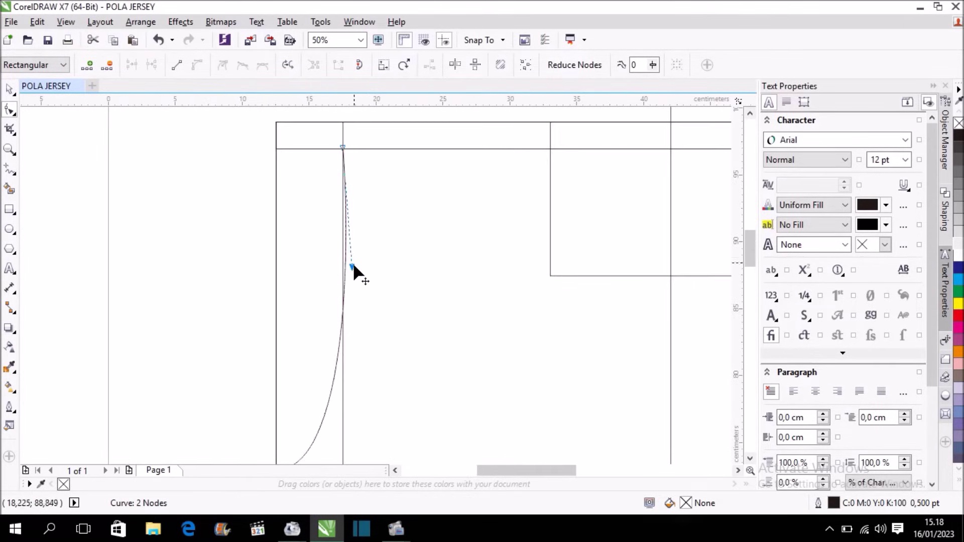
left_click_drag(352, 266, 347, 264)
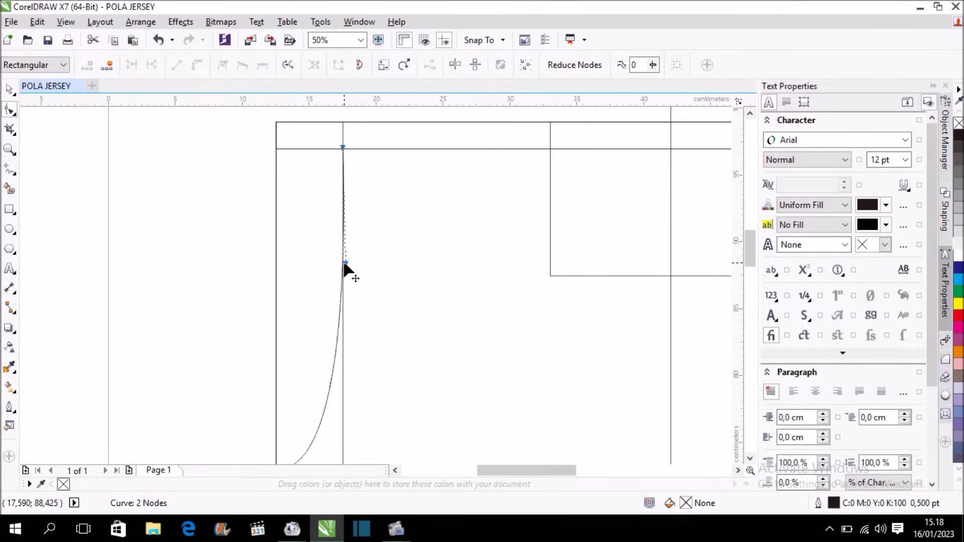
Move the curve's top end up to the intersection with the vertical line.
left_click(9, 88)
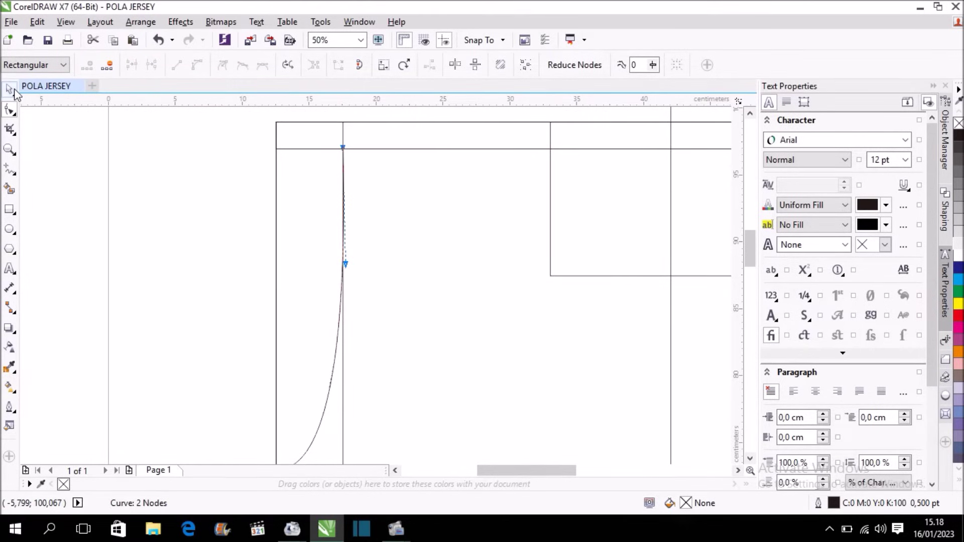
scroll(174, 165, "down", 1)
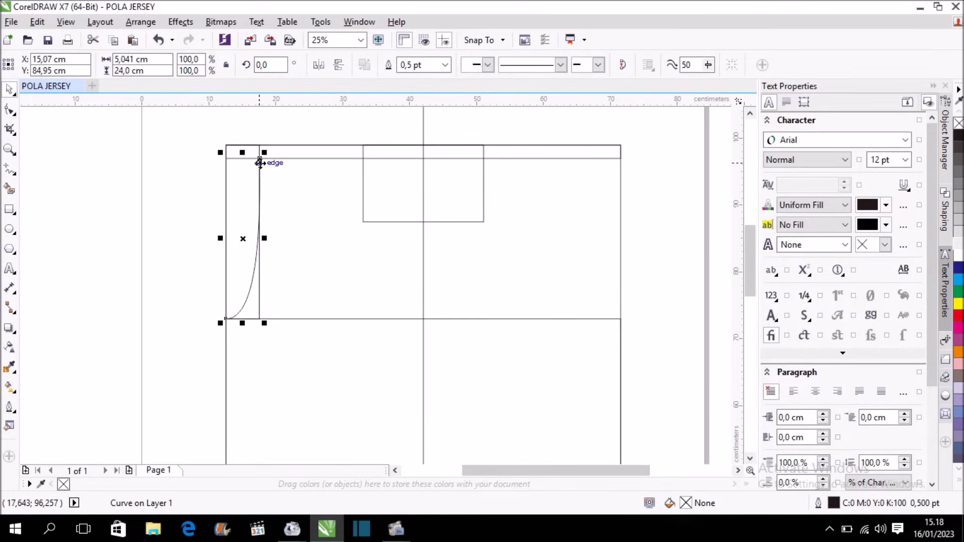
left_click(183, 176)
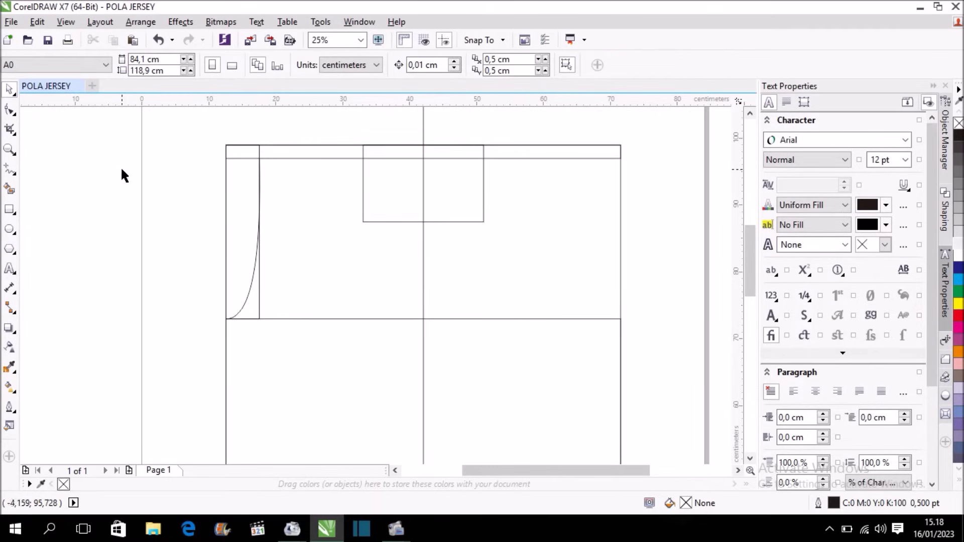
left_click(249, 287)
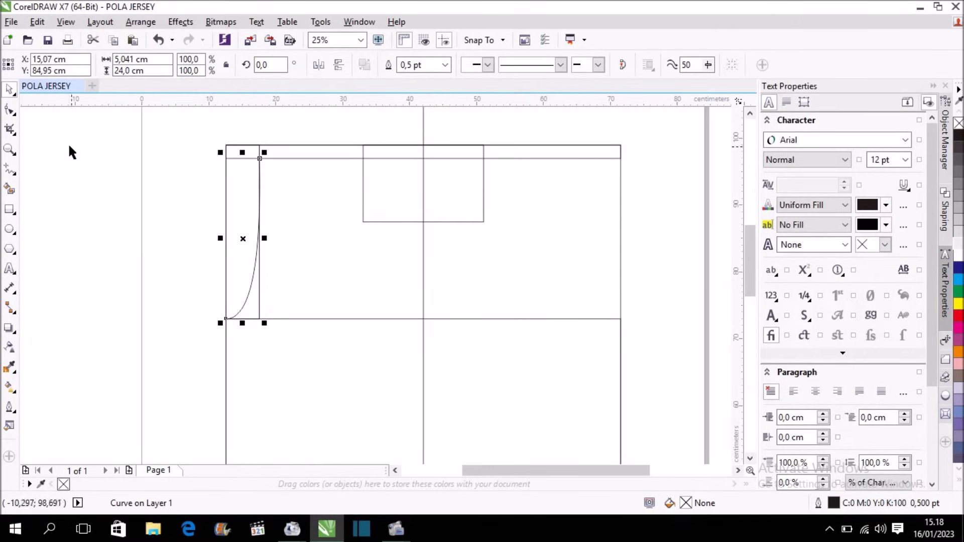
left_click(10, 110)
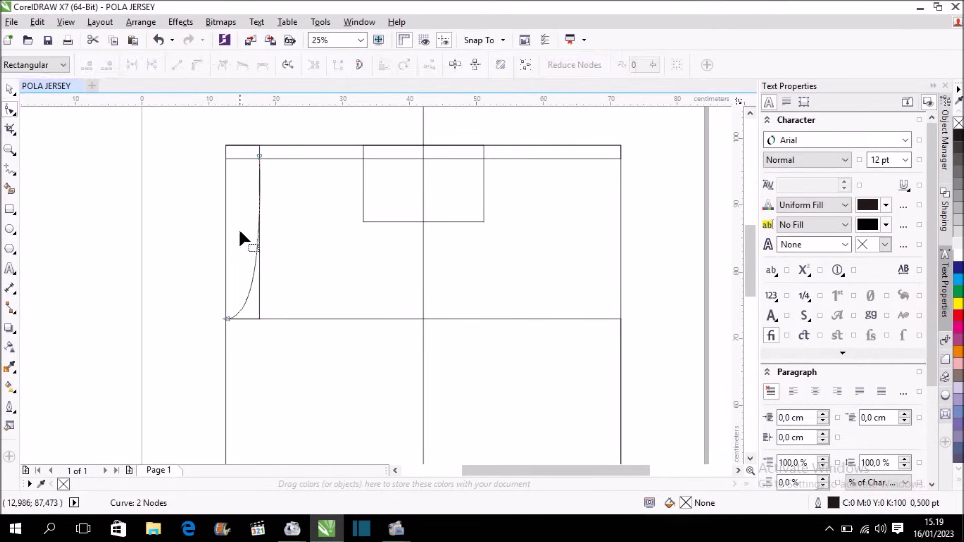
left_click(260, 156)
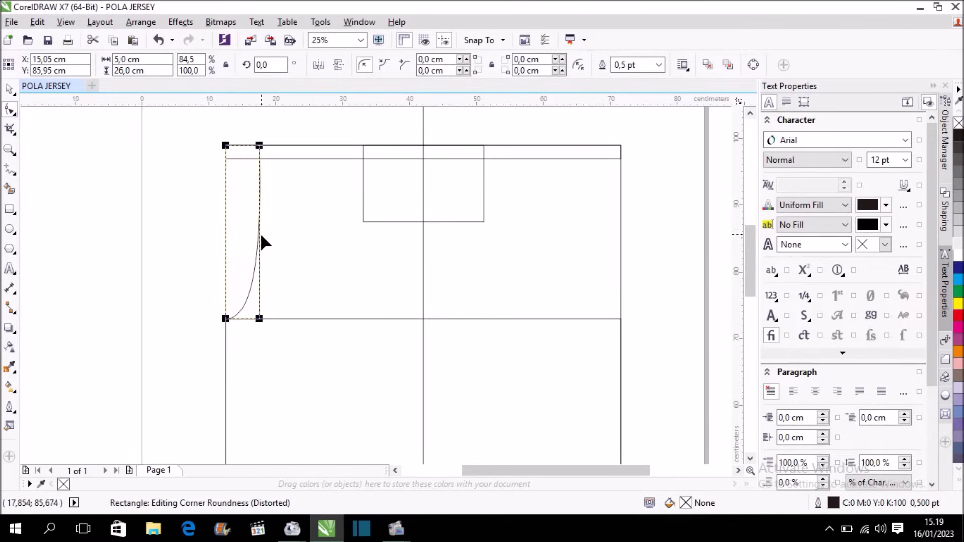
left_click(243, 296)
left_click(227, 318)
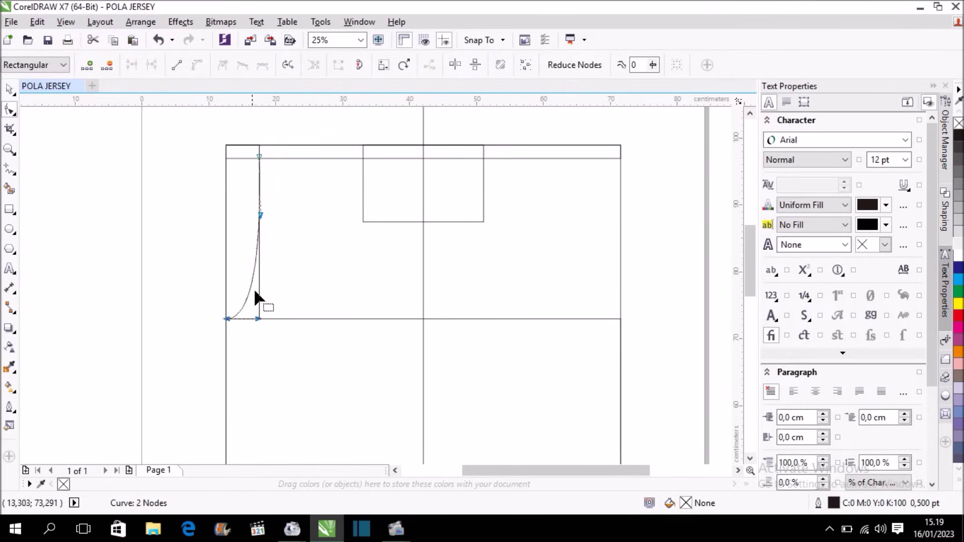
left_click_drag(260, 216, 263, 203)
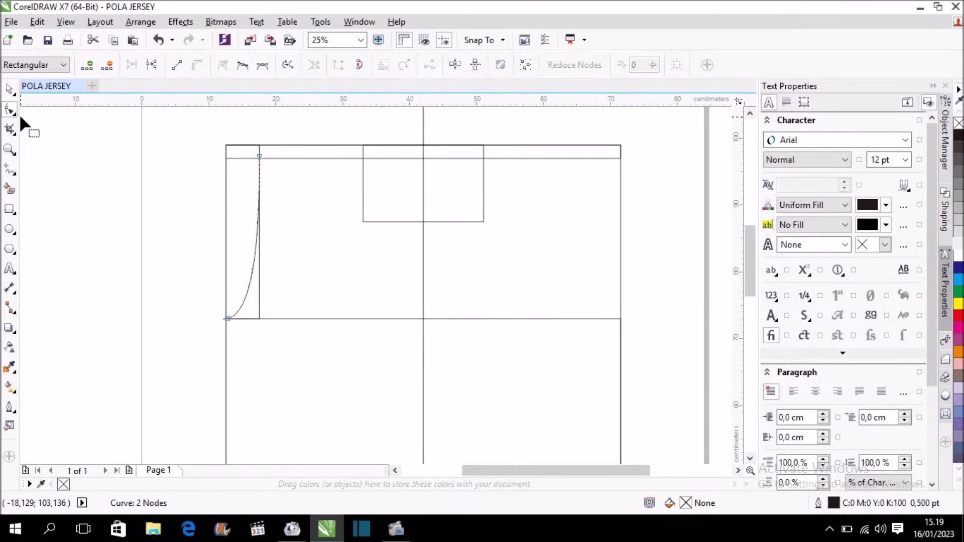
Draw a freehand line from the curve's top to the small rectangle's top-left corner, then down to the centre line.
left_click(10, 170)
scroll(301, 146, "up", 1)
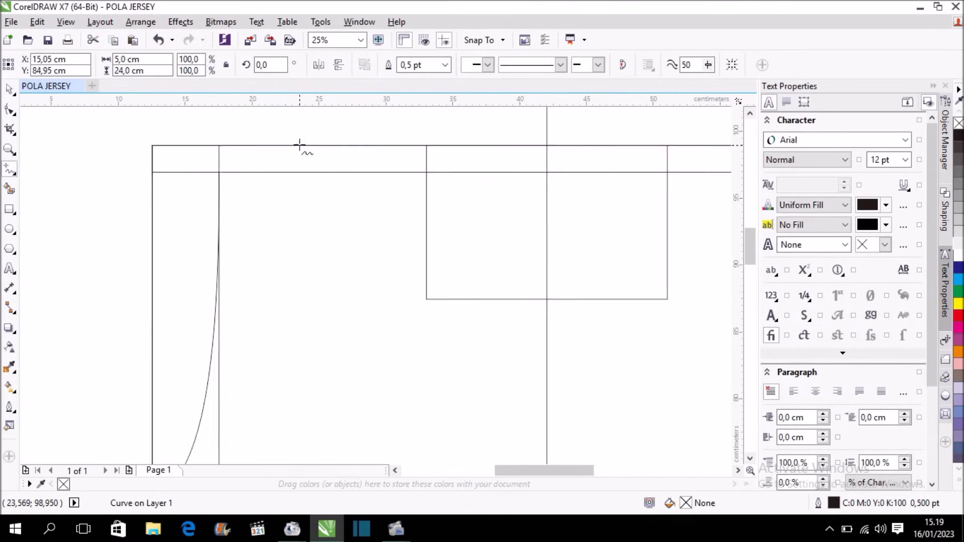
left_click_drag(219, 171, 427, 145)
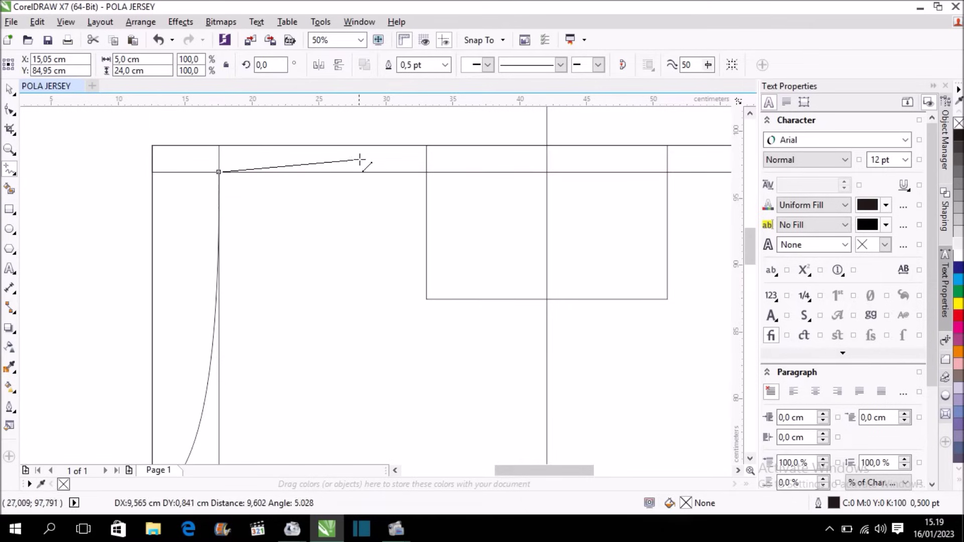
left_click(426, 145)
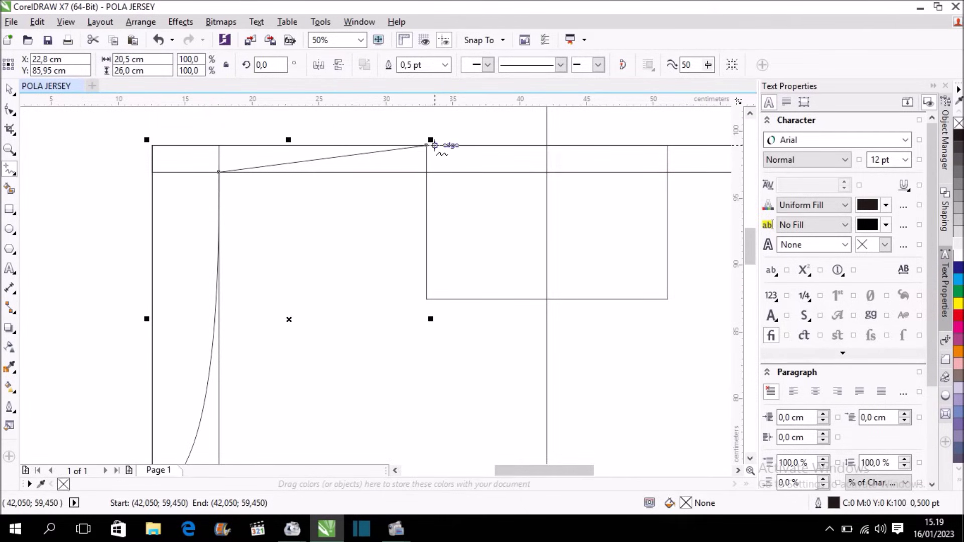
left_click_drag(427, 145, 546, 302)
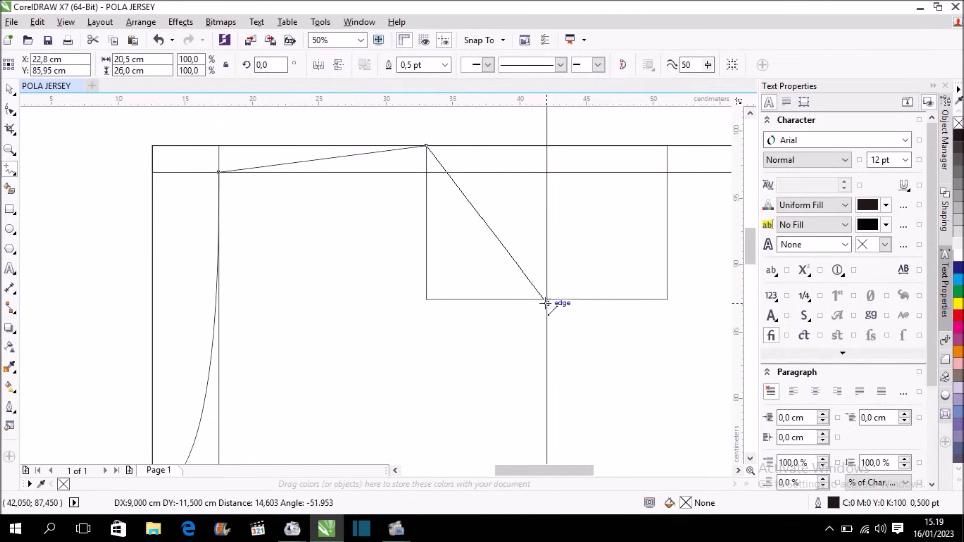
left_click_drag(546, 303, 546, 301)
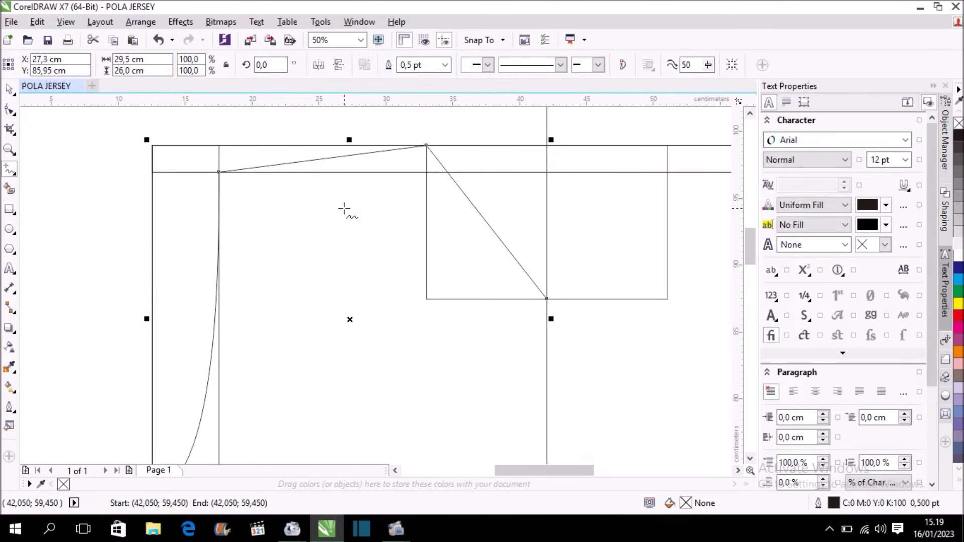
scroll(344, 209, "down", 1)
Select the diagonal segment with the Shape tool and open its node options.
left_click(10, 111)
scroll(425, 213, "up", 1)
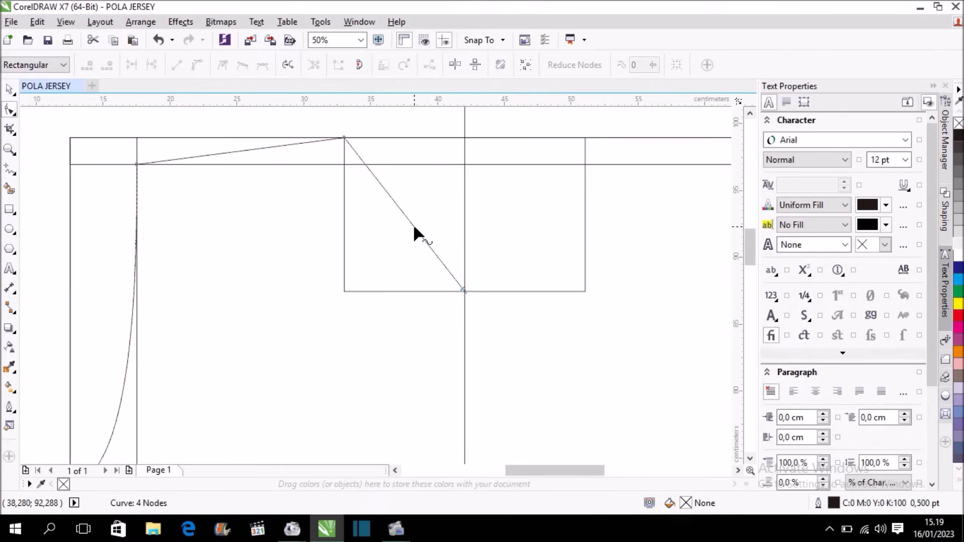
left_click(414, 226)
right_click(414, 226)
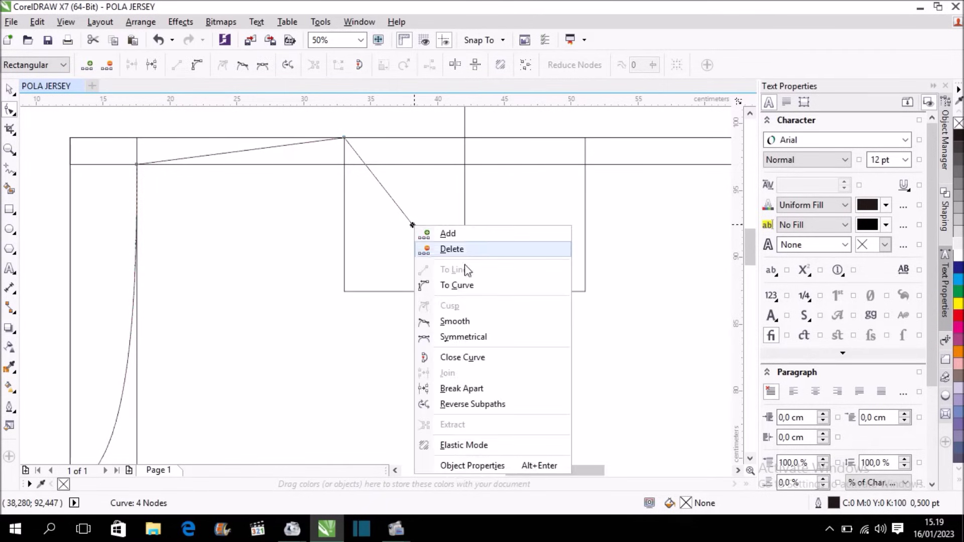
Convert the diagonal segment to a curve and bow it into a concave neckline.
left_click(489, 284)
left_click_drag(425, 240, 401, 291)
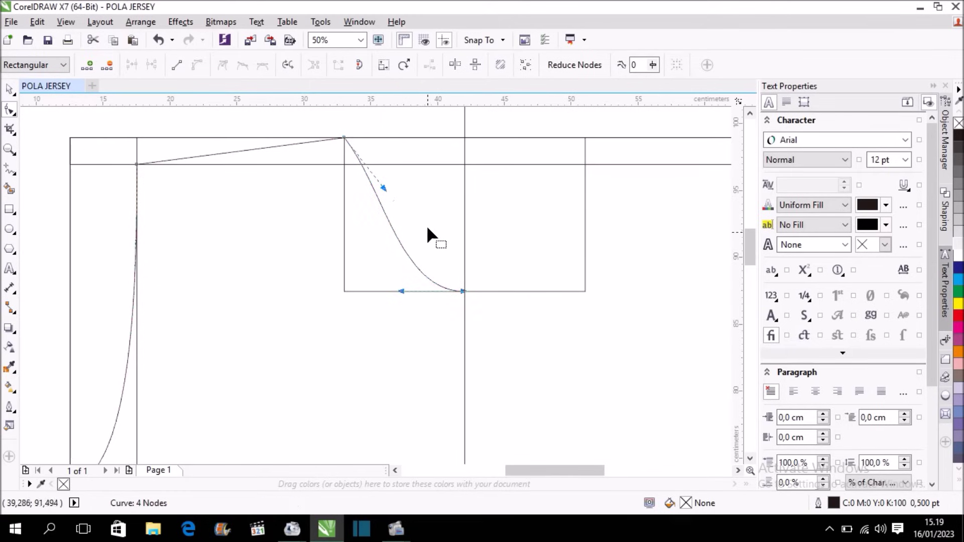
left_click_drag(384, 187, 344, 196)
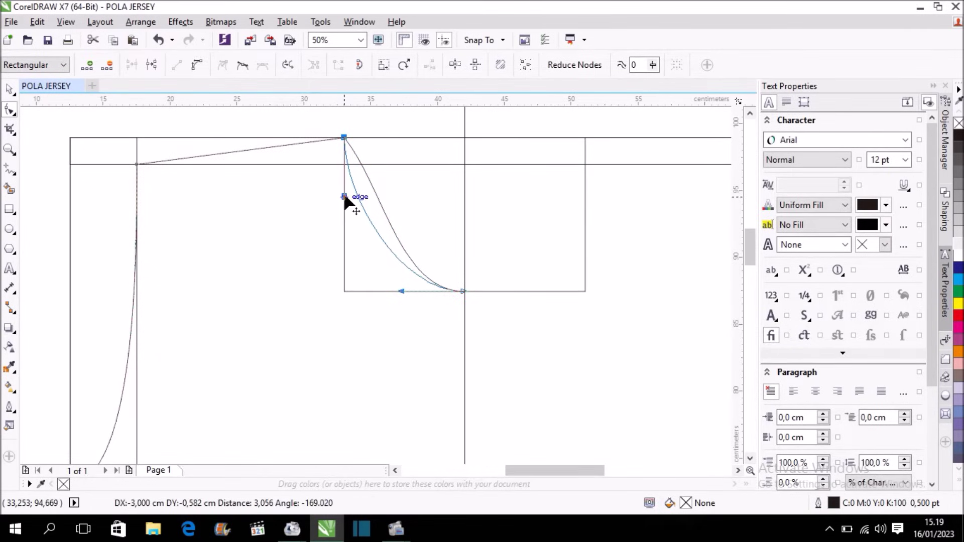
left_click_drag(344, 196, 345, 220)
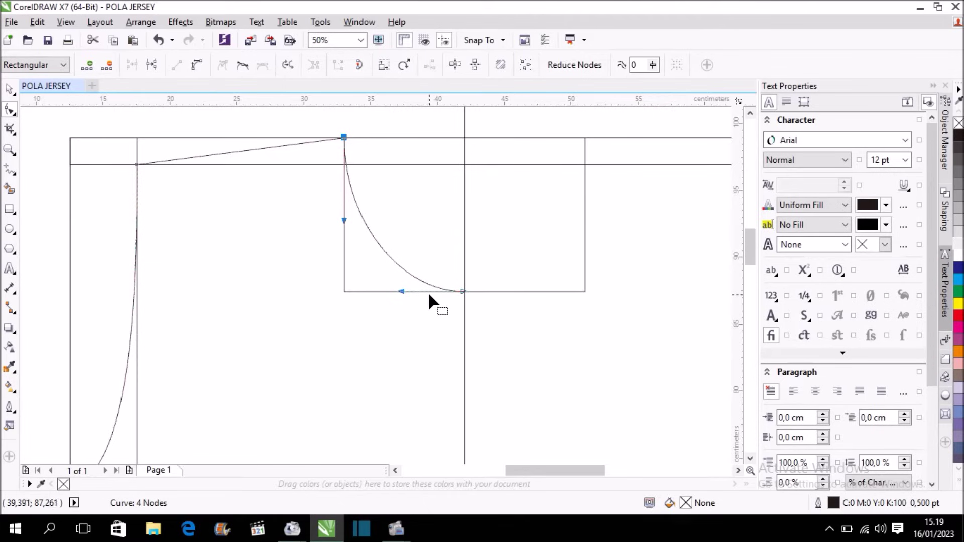
Fine-tune the neckline handles to smooth its top and flatten its bottom.
scroll(418, 289, "up", 2)
scroll(418, 285, "down", 1)
scroll(416, 283, "down", 1)
scroll(414, 286, "up", 1)
left_click_drag(411, 291, 407, 291)
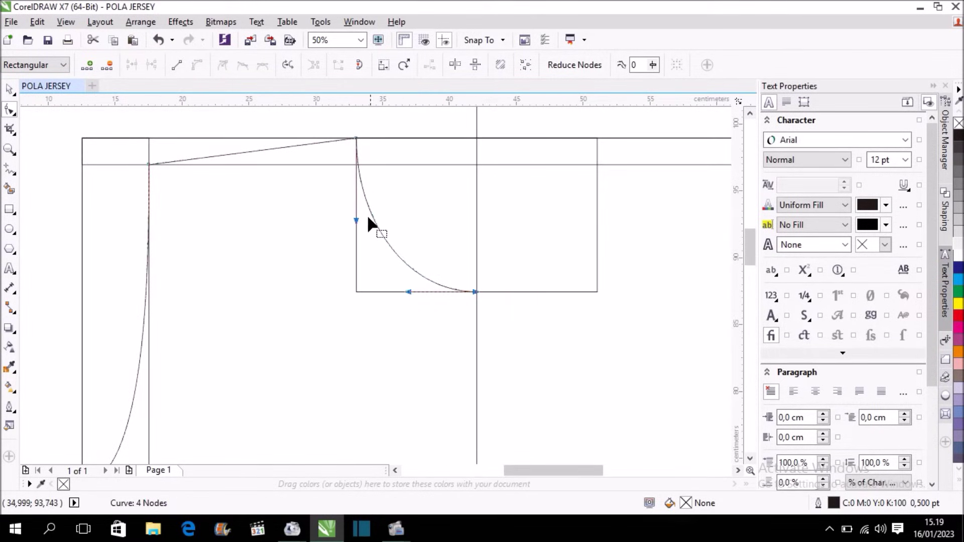
left_click_drag(356, 220, 356, 235)
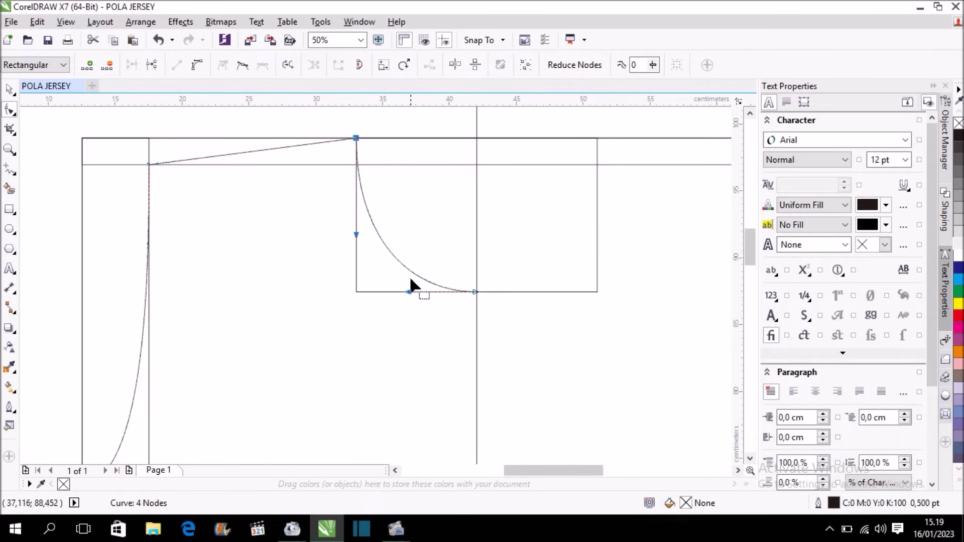
left_click_drag(409, 291, 403, 292)
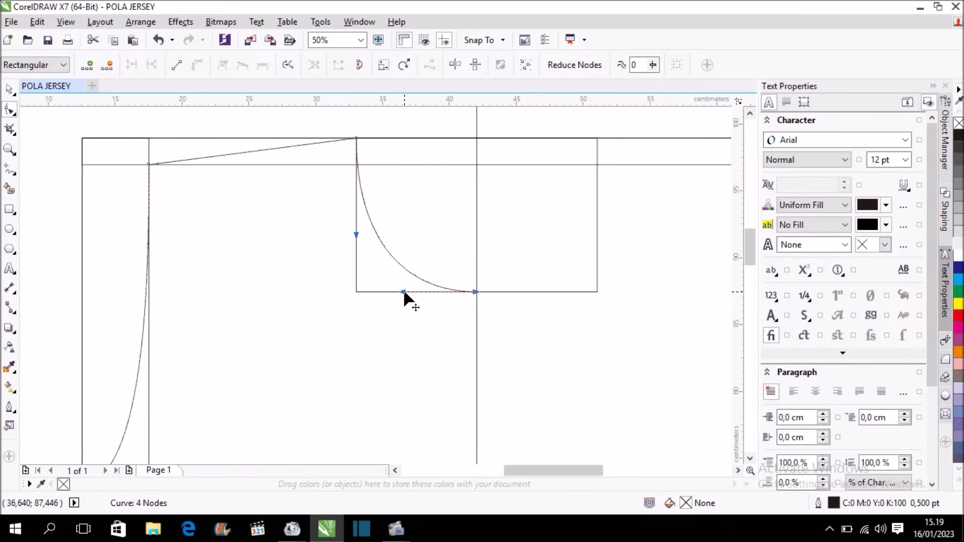
scroll(366, 187, "down", 1)
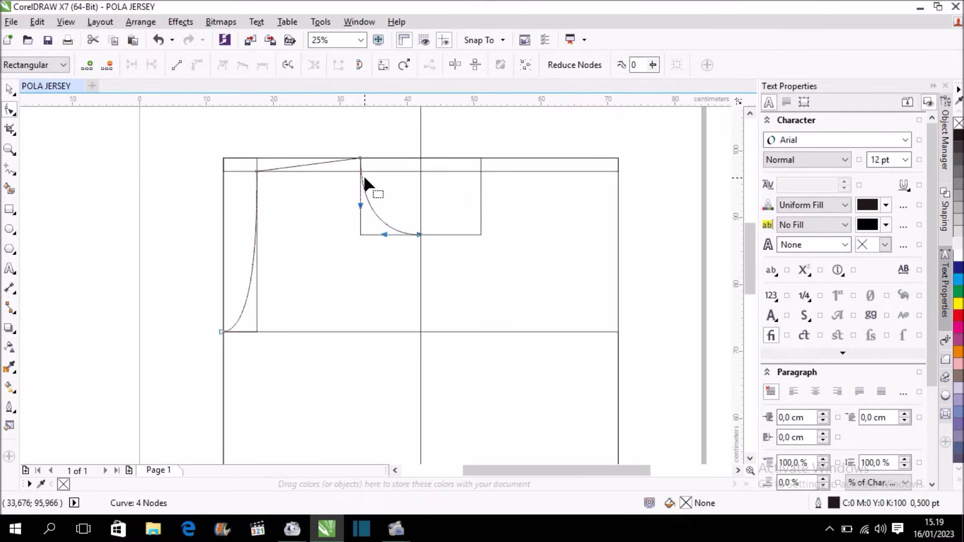
Delete the large lower rectangle and the narrow rectangle beside the armhole.
left_click(16, 93)
scroll(308, 185, "down", 1)
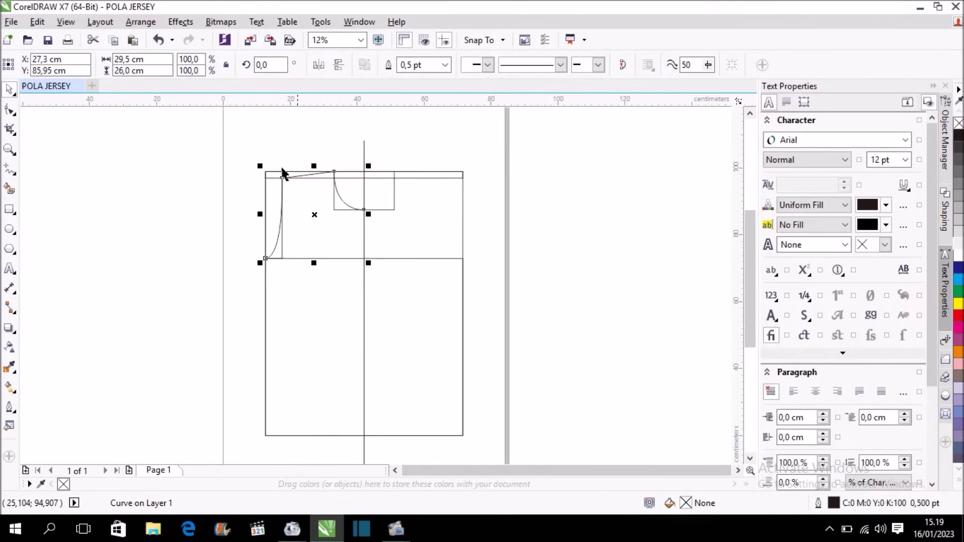
left_click(254, 143)
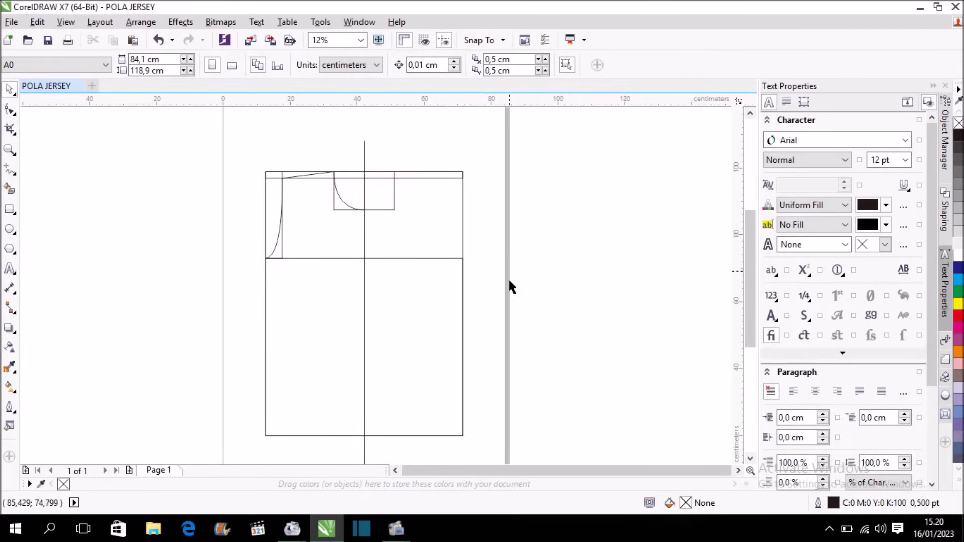
left_click(454, 302)
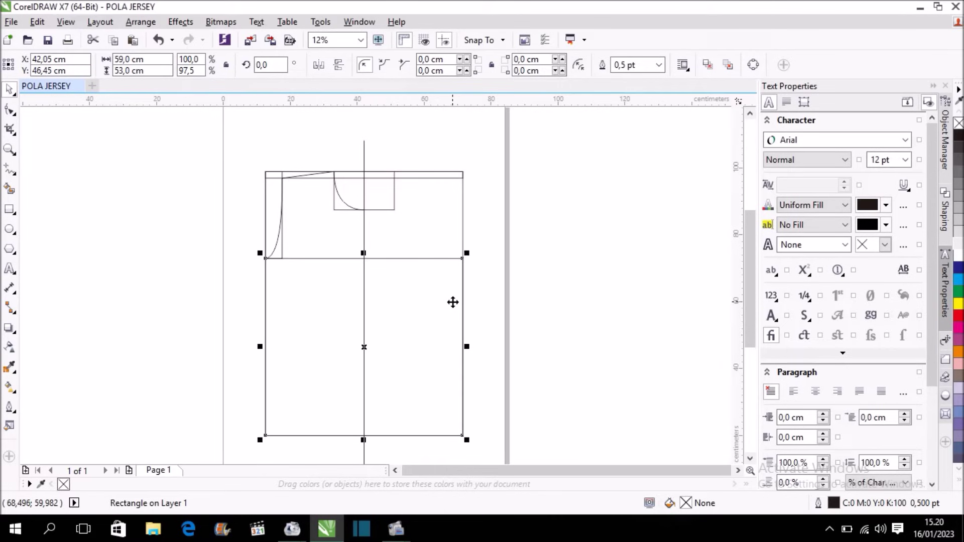
key("Delete")
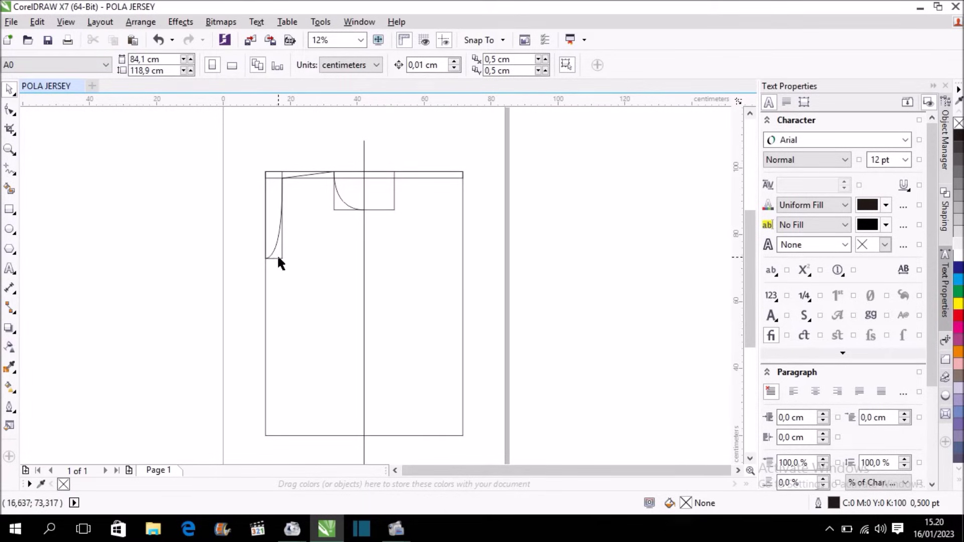
left_click(271, 205)
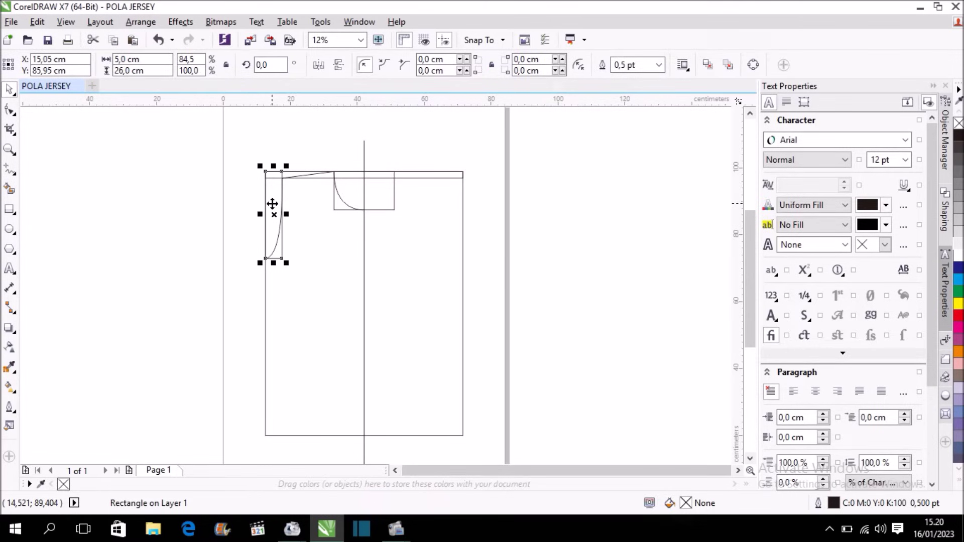
key("Delete")
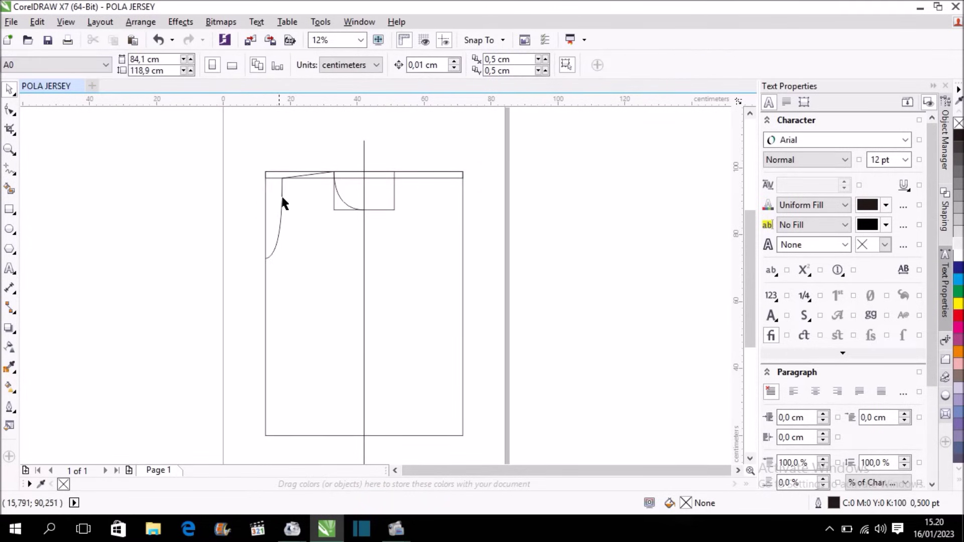
Delete the thin top band rectangle and the rectangle around the neckline.
scroll(282, 201, "up", 2)
left_click(262, 172)
key("Delete")
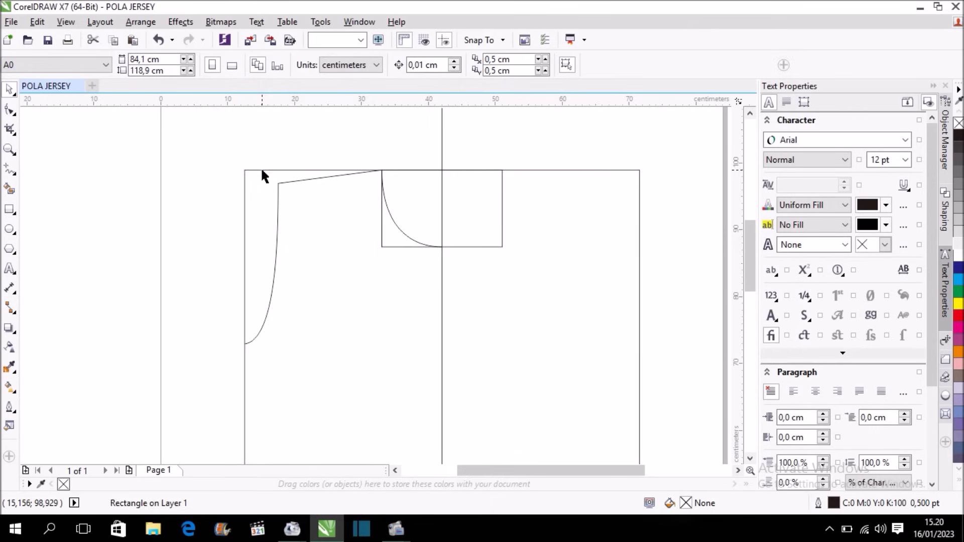
left_click(481, 204)
key("Delete")
scroll(391, 176, "down", 1)
scroll(388, 174, "down", 1)
scroll(383, 184, "up", 1)
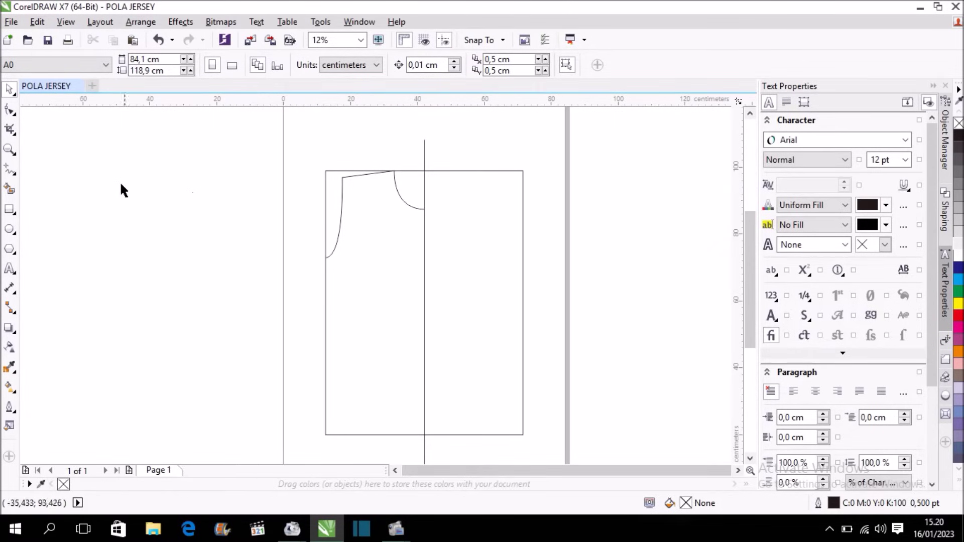
left_click(9, 188)
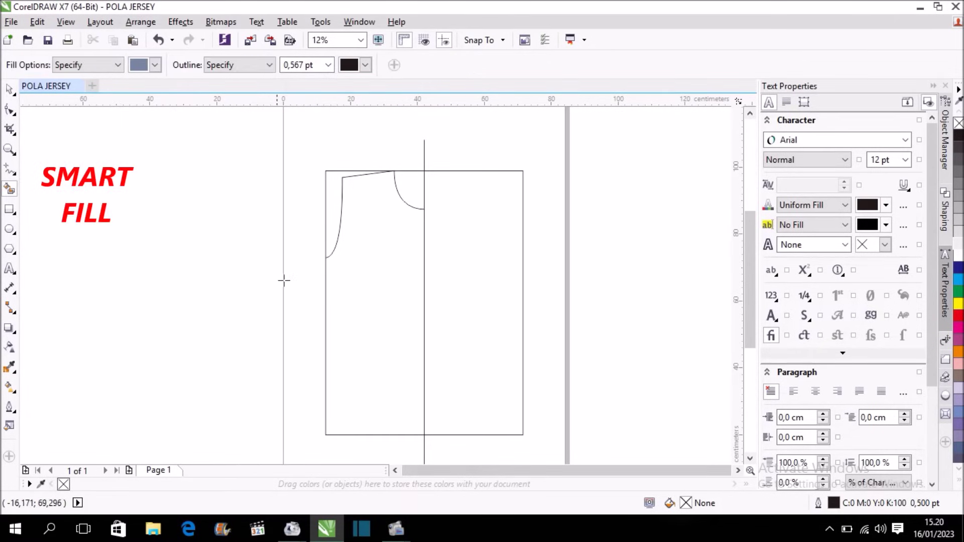
Smart-fill the enclosed half-bodice and delete the outer frame rectangle.
left_click(388, 251)
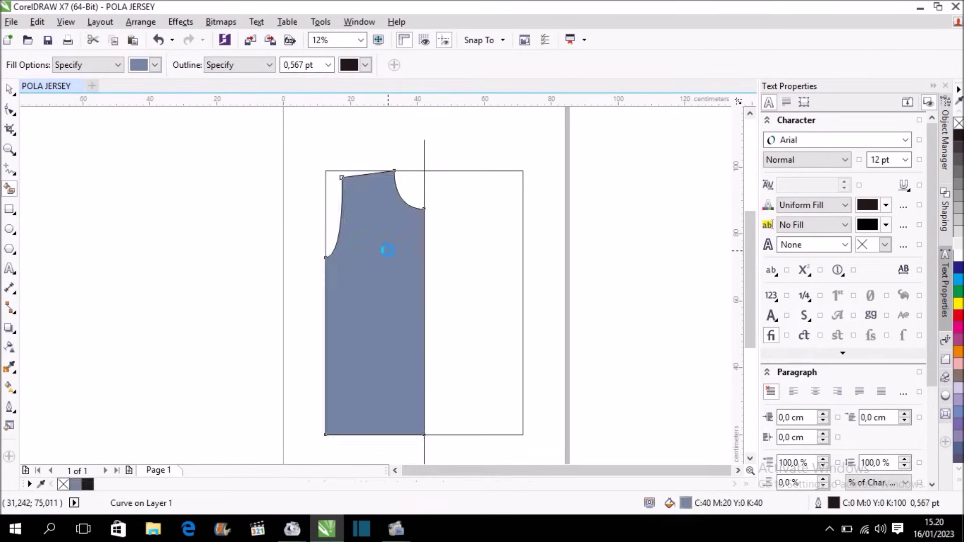
left_click(10, 89)
left_click(498, 211)
key("Delete")
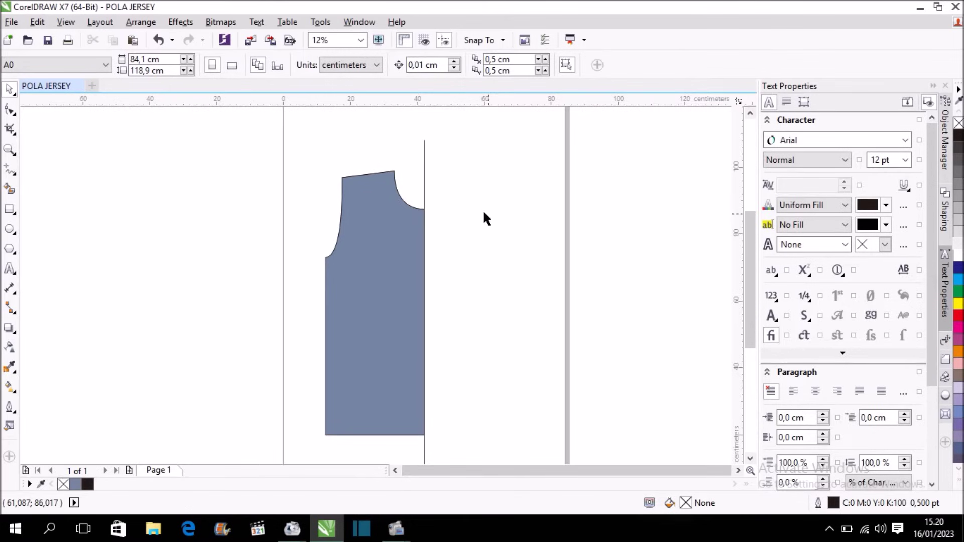
Delete the vertical centre line and select the filled half-bodice.
left_click(424, 150)
key("Delete")
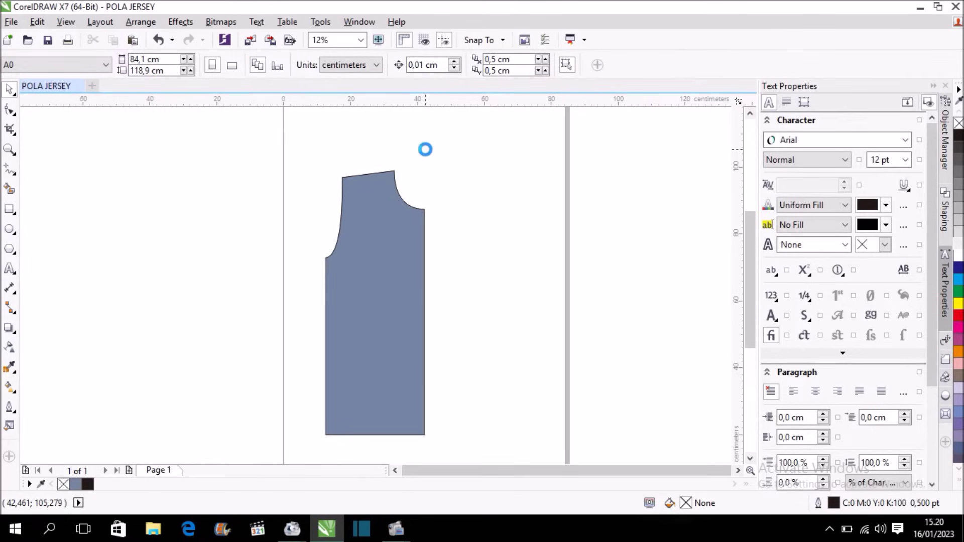
scroll(422, 151, "down", 2)
scroll(402, 169, "up", 2)
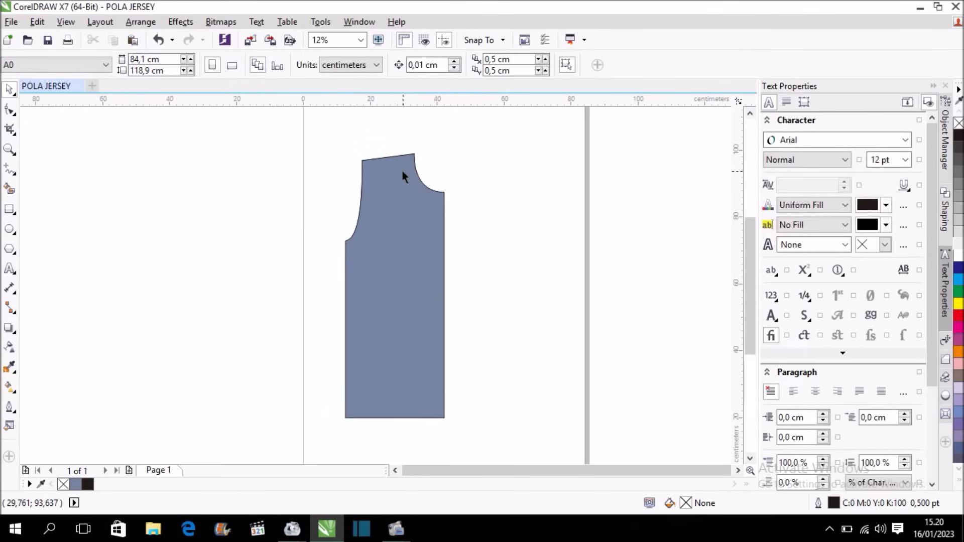
left_click(408, 202)
Mirror a copy of the half-bodice, weld both halves, and fill the result light grey.
left_click_drag(345, 286, 489, 285)
right_click(489, 286)
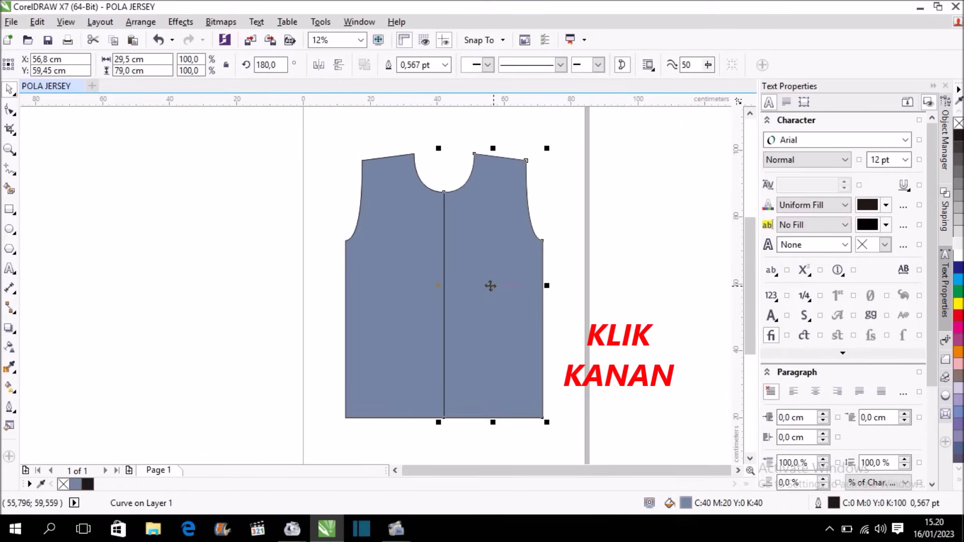
left_click(392, 230, "shift")
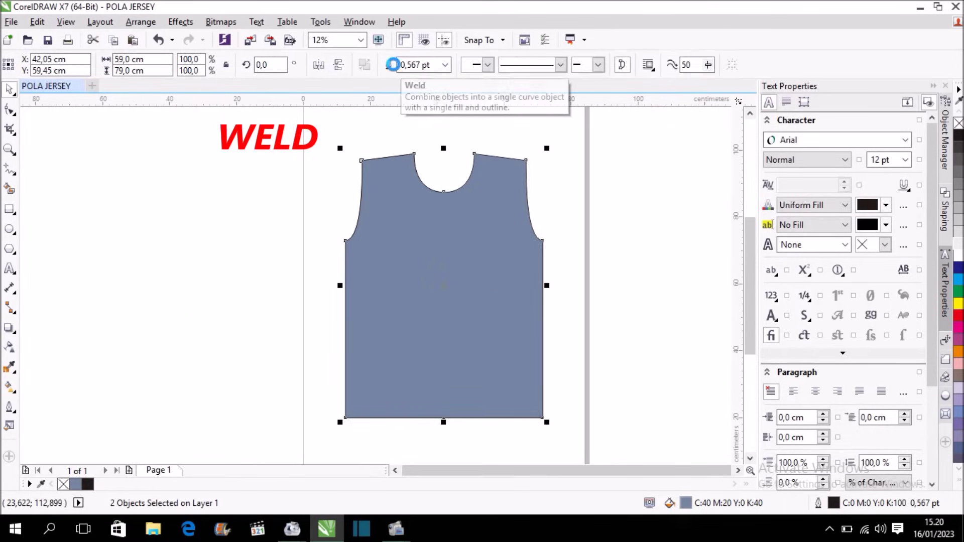
left_click(395, 67)
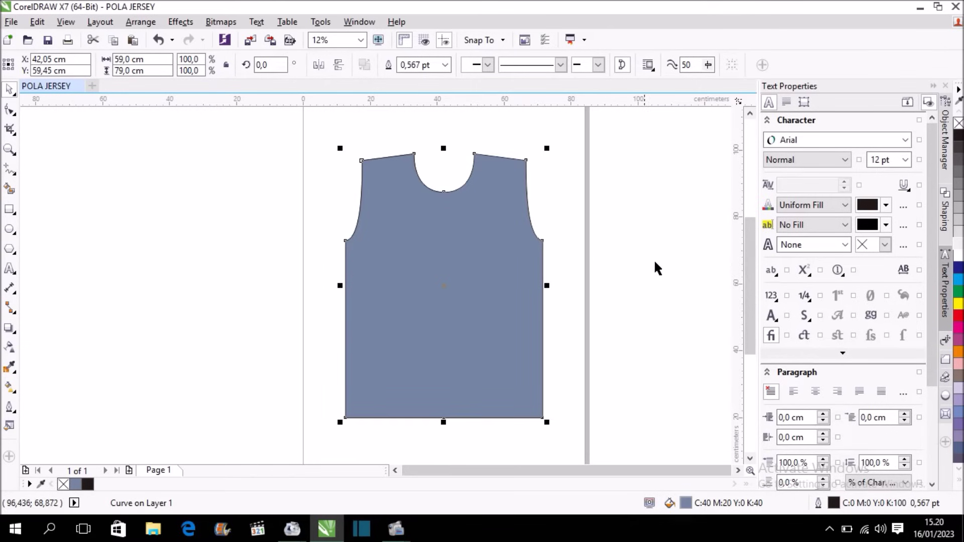
left_click(957, 244)
Move the jersey body left of the page and delete the leftover partial curve.
scroll(538, 248, "down", 1)
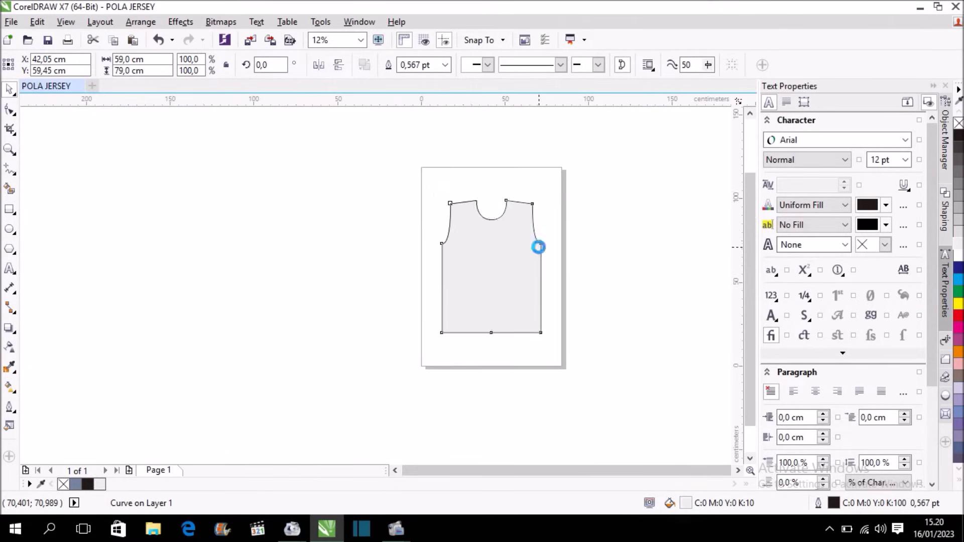
left_click_drag(517, 252, 334, 253)
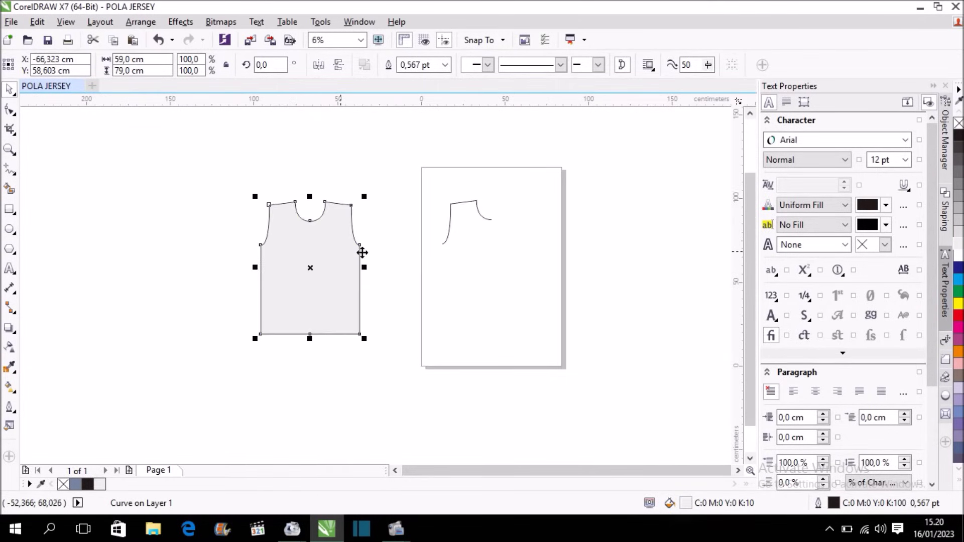
left_click_drag(420, 177, 532, 270)
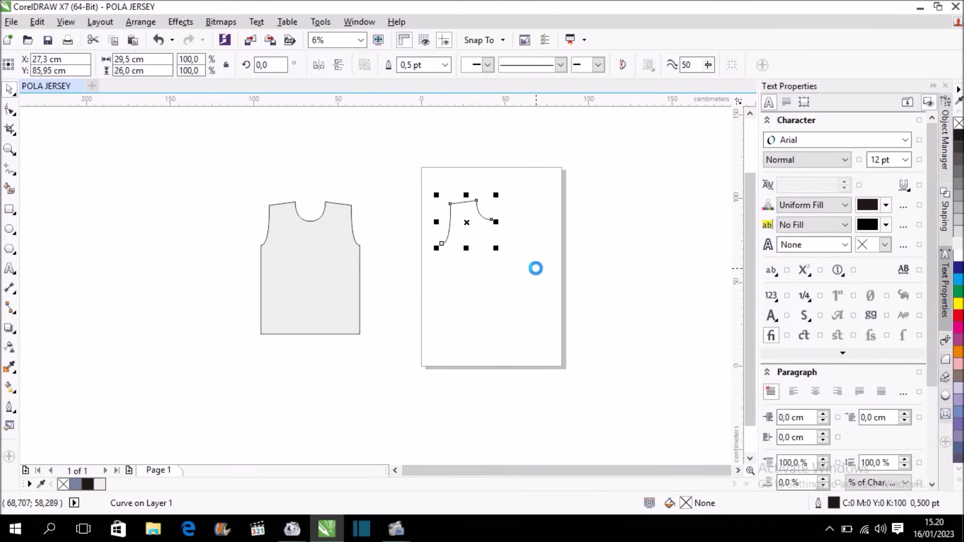
key("Delete")
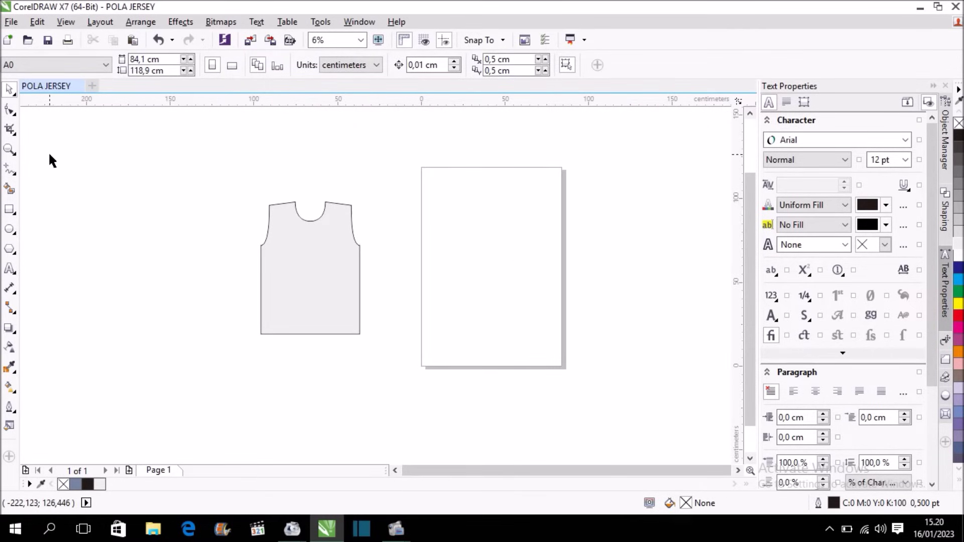
left_click(10, 269)
scroll(296, 181, "up", 2)
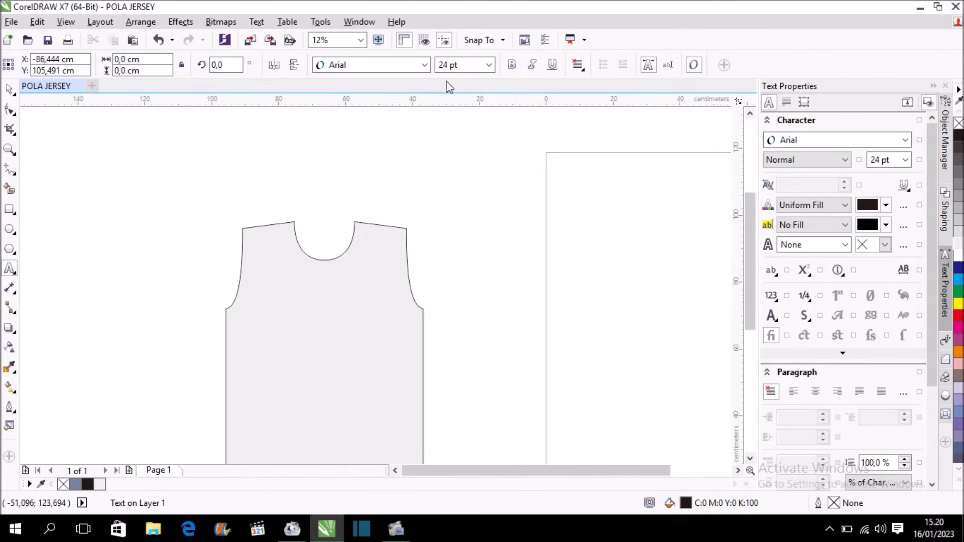
Add a 150 pt 'DEPAN/FRONT' label and nudge it into place above the front bodice.
left_click(488, 64)
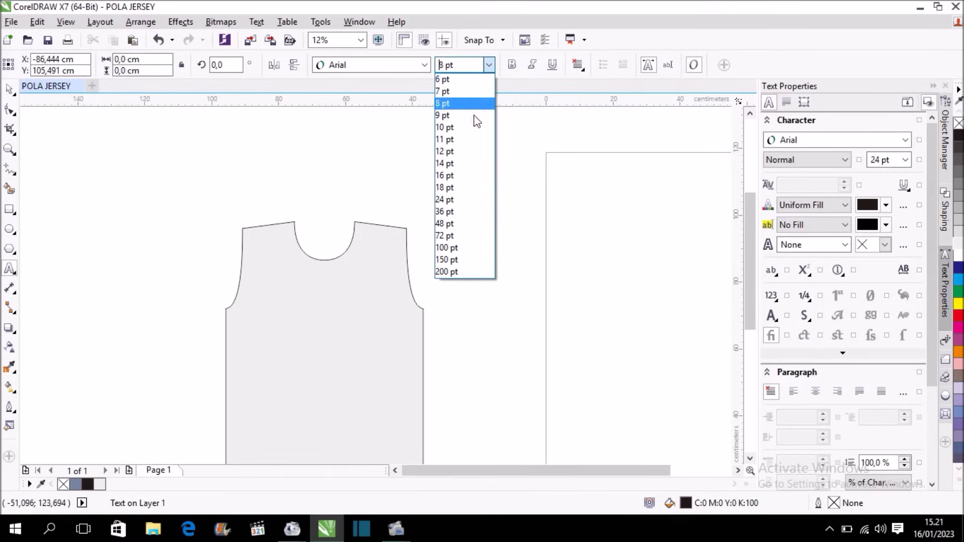
left_click(472, 255)
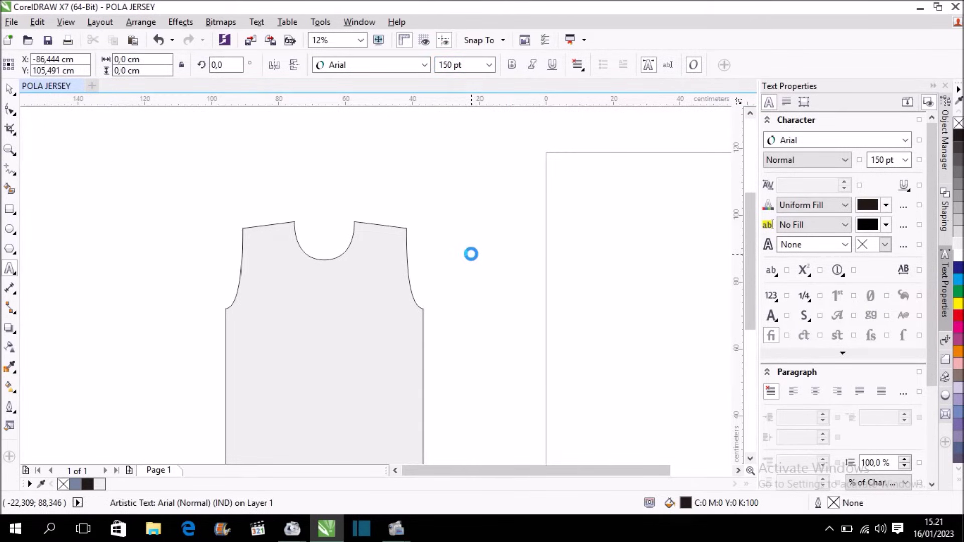
type("DEPAN")
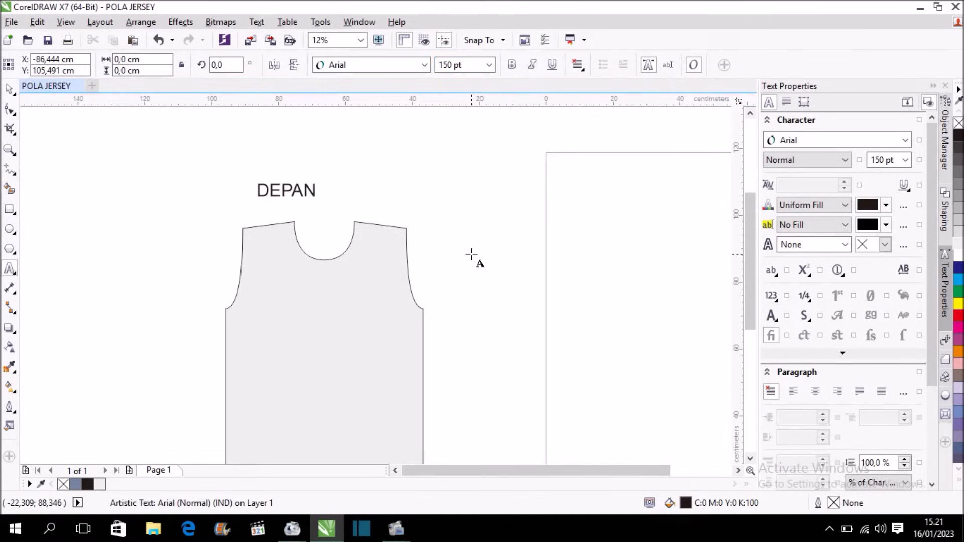
type("/FRONT")
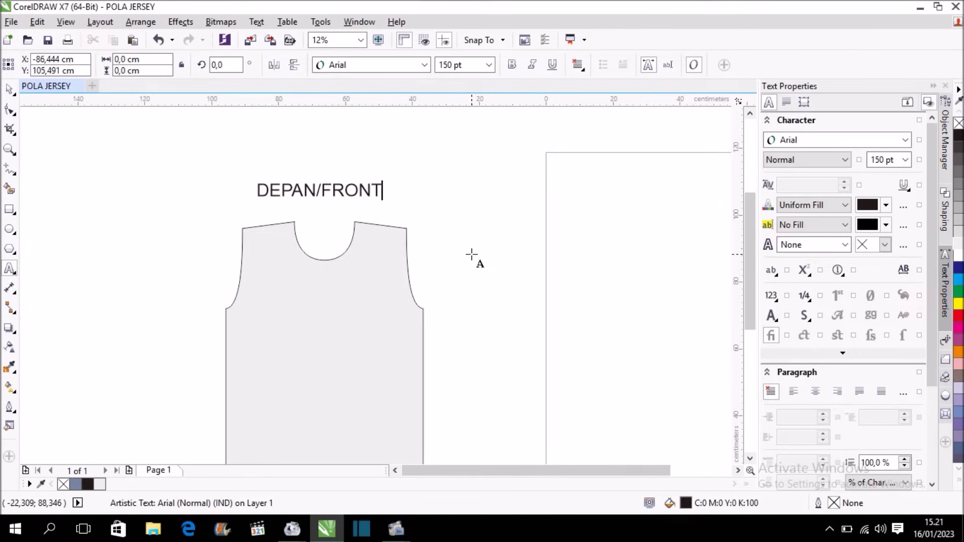
left_click(10, 89)
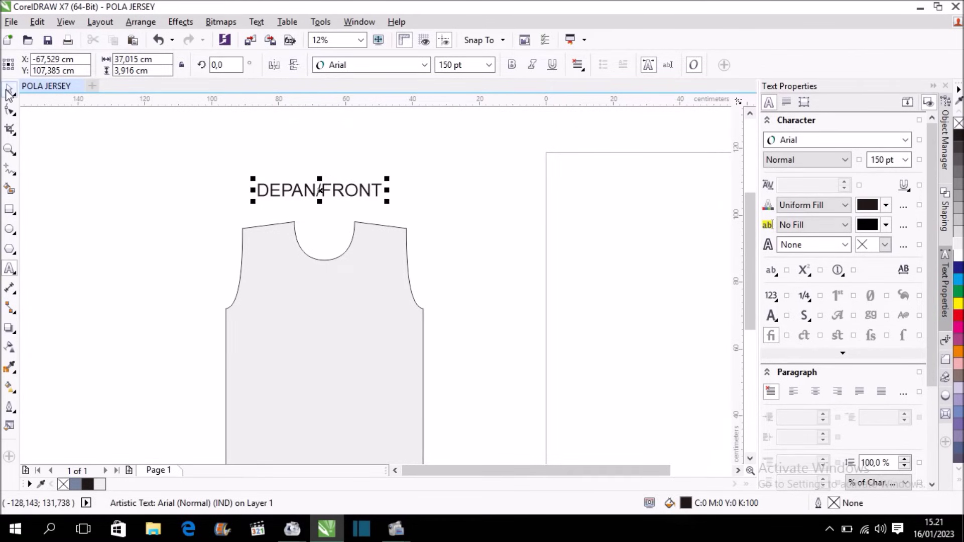
left_click_drag(320, 191, 320, 196)
left_click(407, 158)
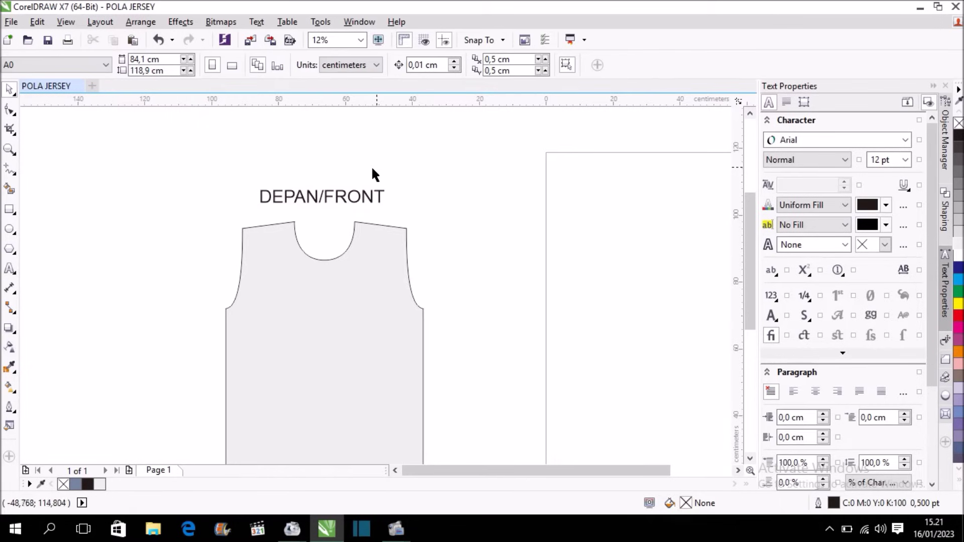
scroll(346, 171, "up", 1)
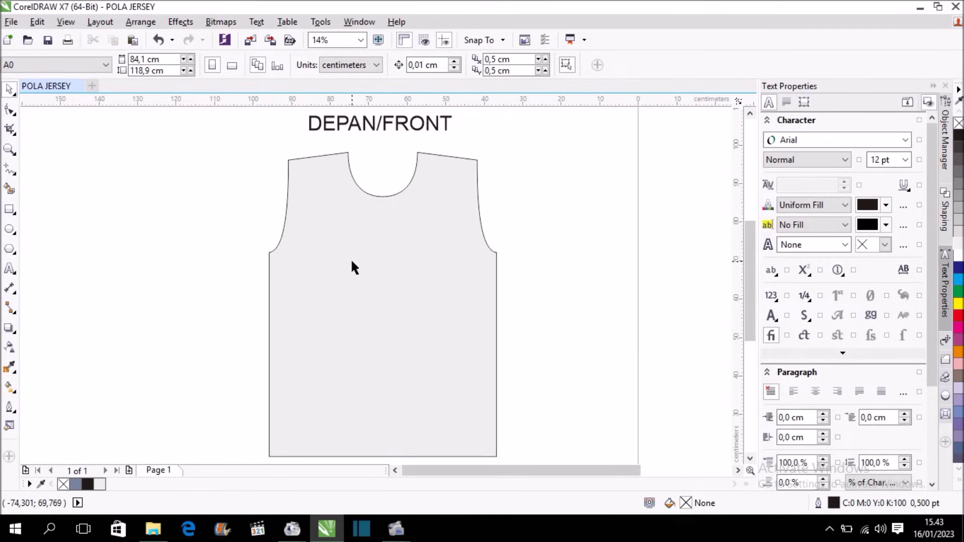
Drop a duplicate of the light-grey front bodice onto the blank A0 page to its right.
scroll(350, 267, "down", 3)
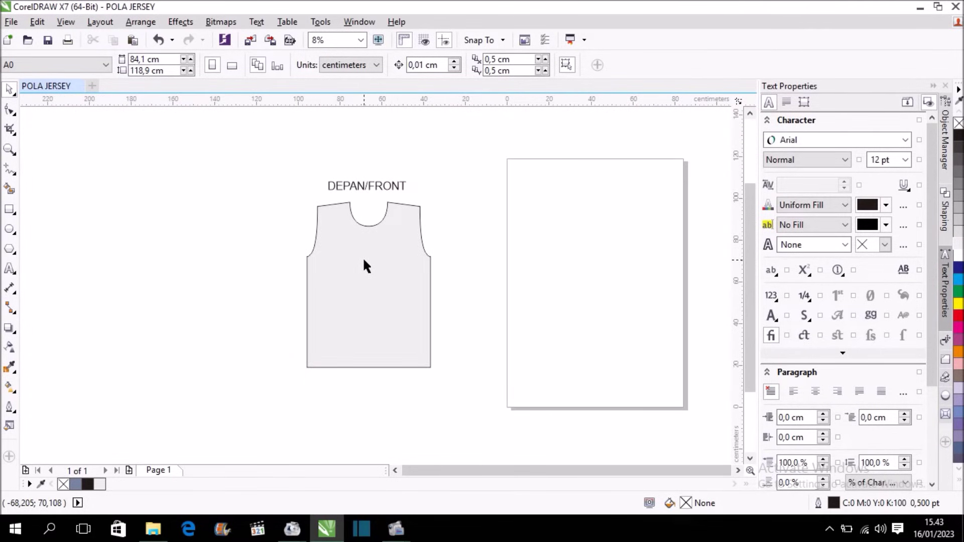
left_click_drag(363, 259, 528, 256)
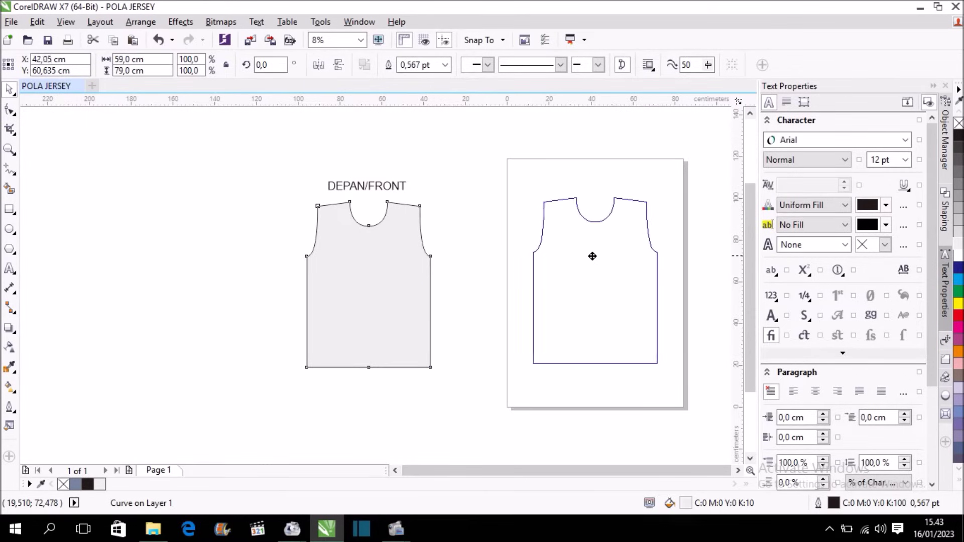
left_click_drag(527, 256, 591, 253)
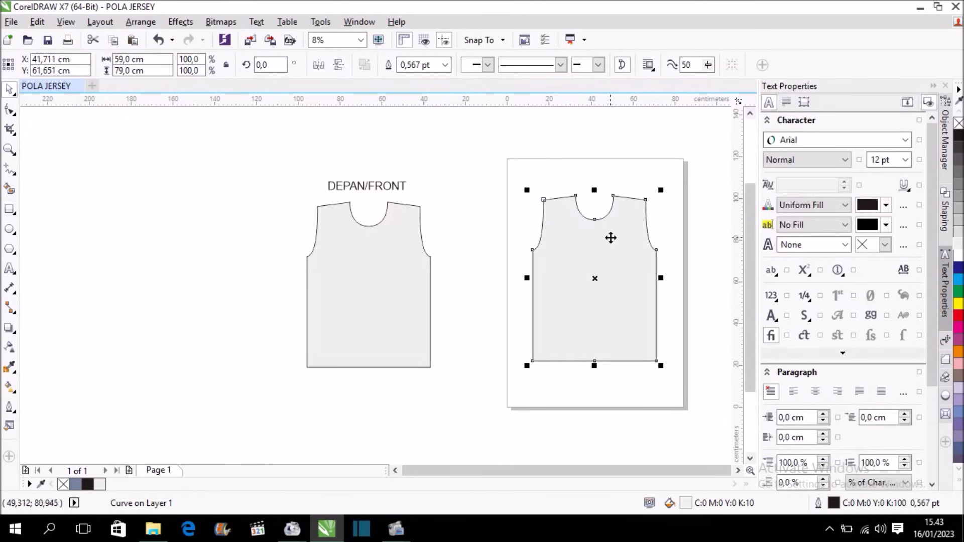
left_click(9, 209)
Draw a rectangle over the neckline and size it to 18 cm × 1 cm.
scroll(587, 178, "up", 1)
scroll(586, 179, "up", 2)
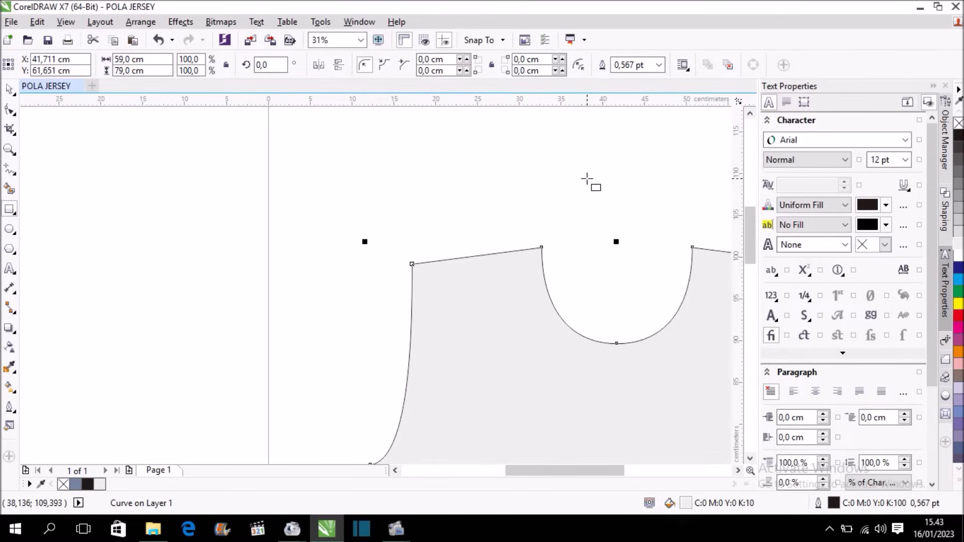
left_click_drag(527, 226, 693, 243)
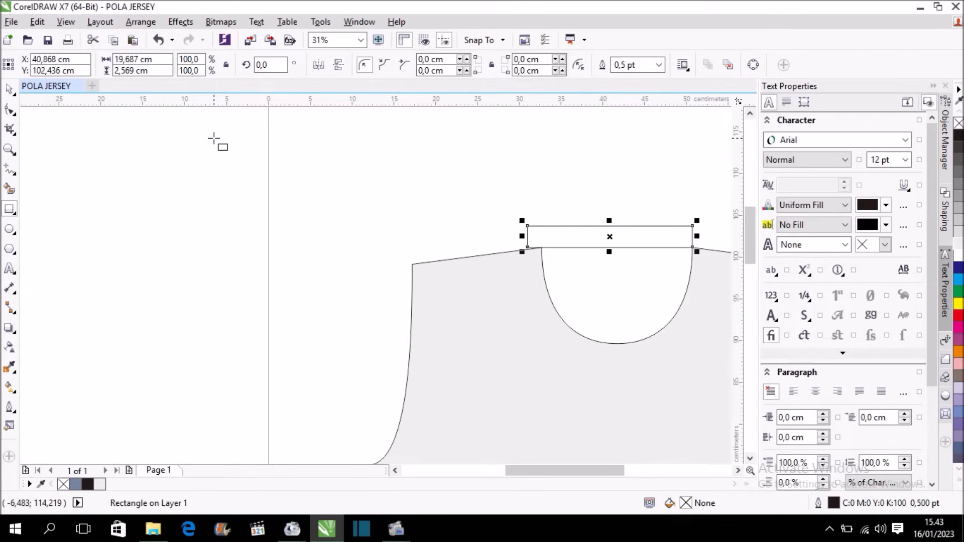
double_click(116, 58)
type("18cm")
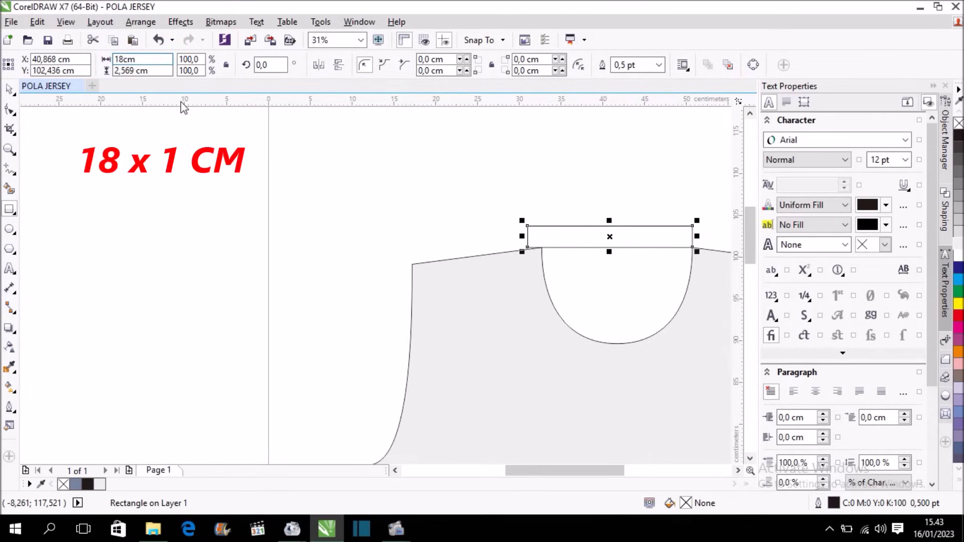
key("Tab")
type("1 cm")
key("Return")
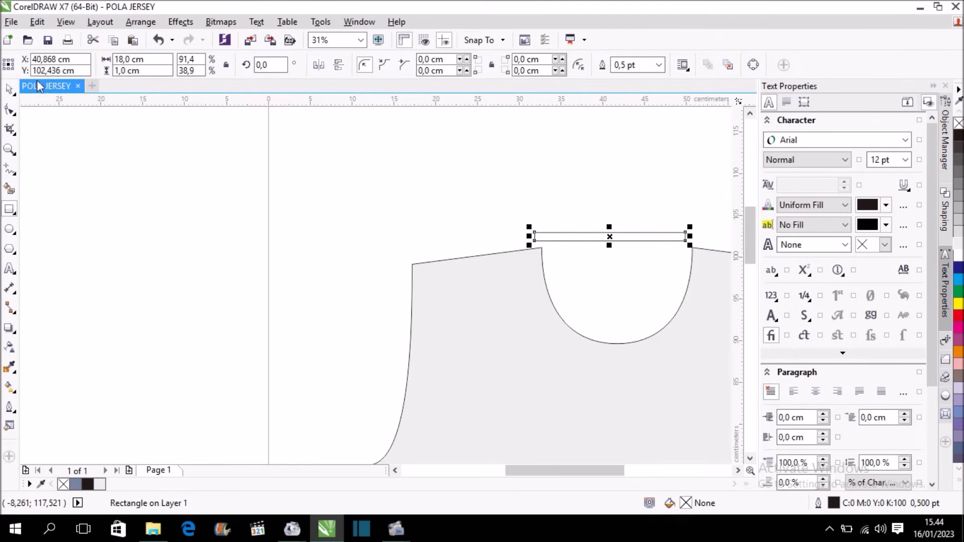
Move the 18 × 1 cm strip onto the copied bodice's neckline opening.
left_click(11, 87)
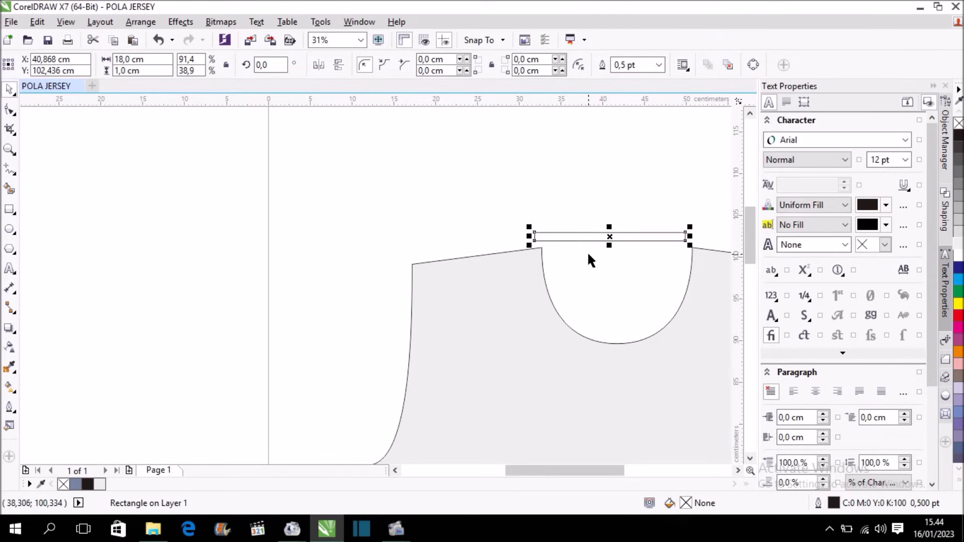
left_click_drag(607, 477, 622, 477)
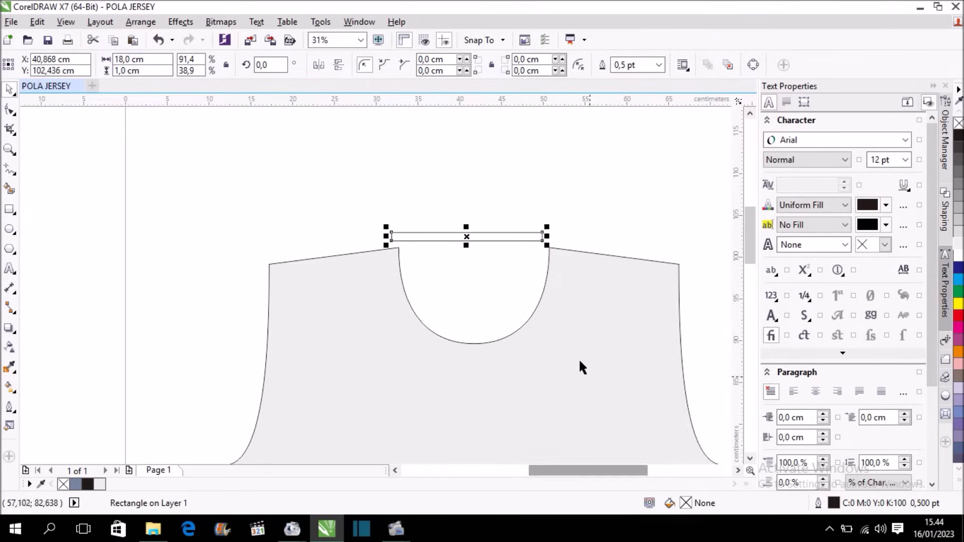
scroll(507, 241, "up", 2)
left_click_drag(502, 232, 520, 260)
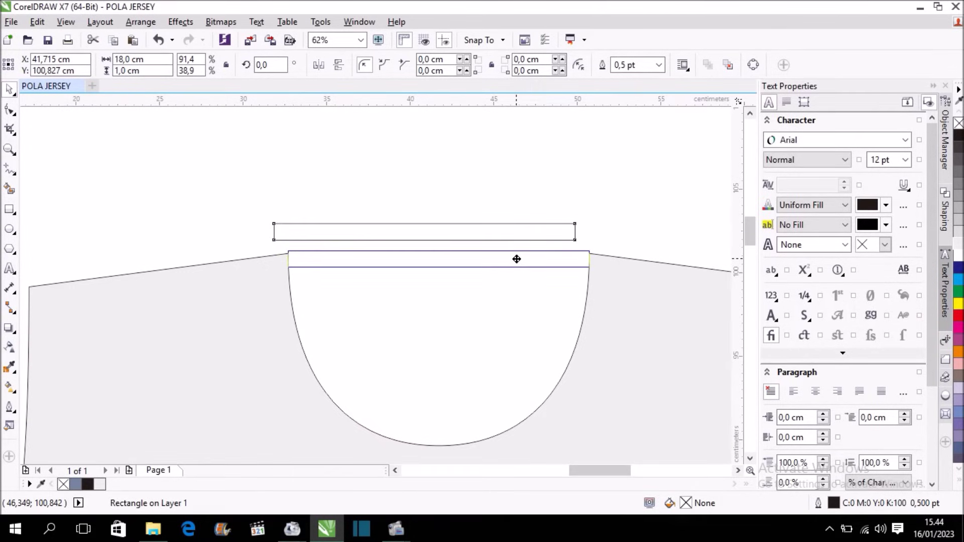
left_click_drag(520, 259, 515, 259)
scroll(515, 259, "up", 2)
scroll(553, 255, "down", 2)
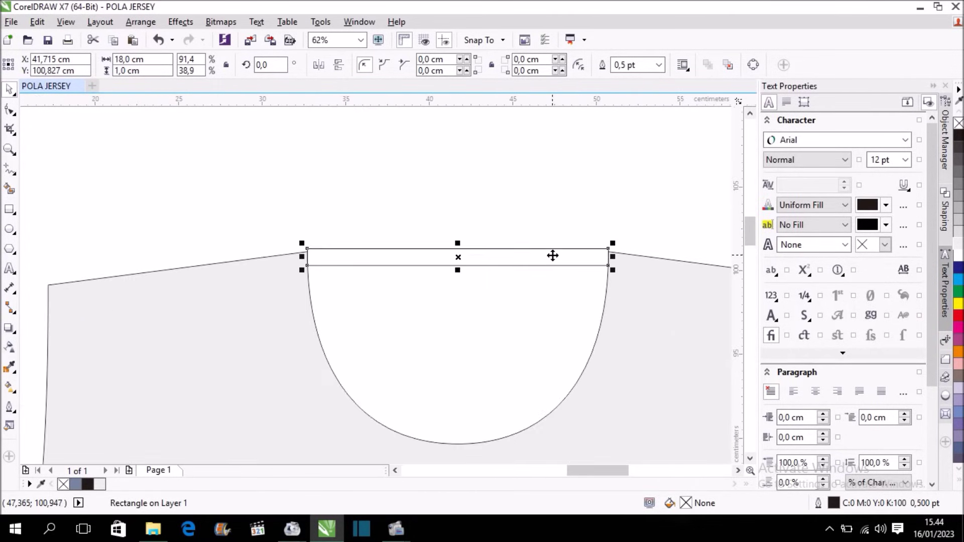
Align the strip's top with the bodice top, then select the copied bodice.
left_click(656, 286, "shift")
key("t")
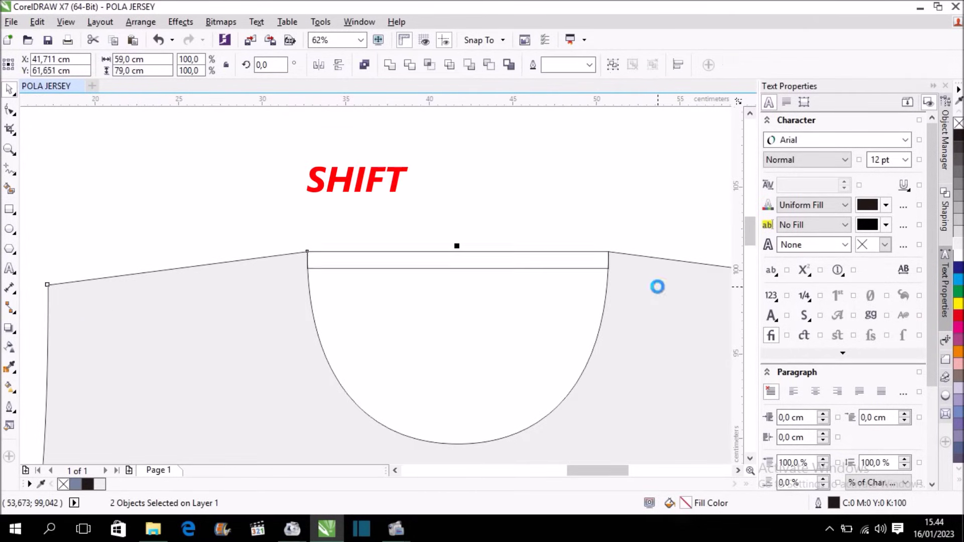
left_click(571, 221)
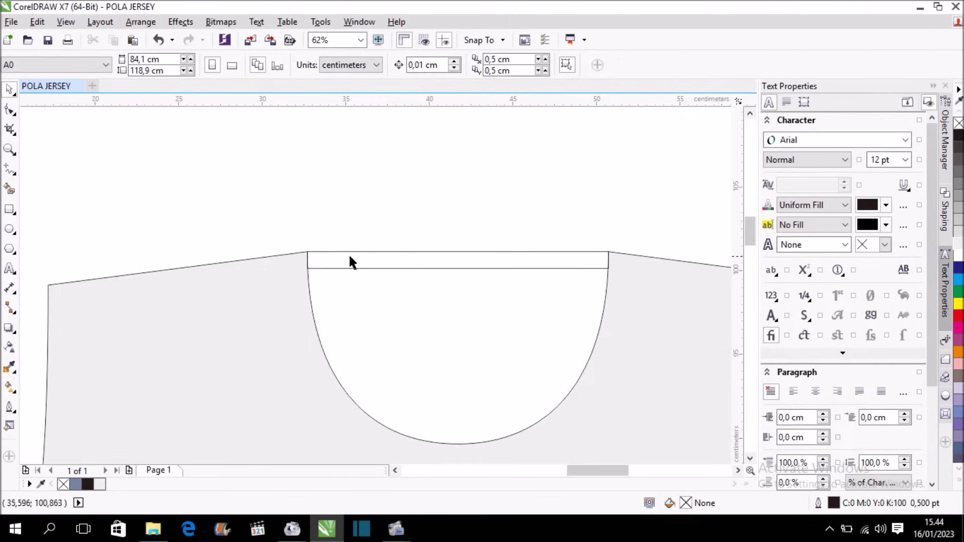
scroll(345, 246, "up", 2)
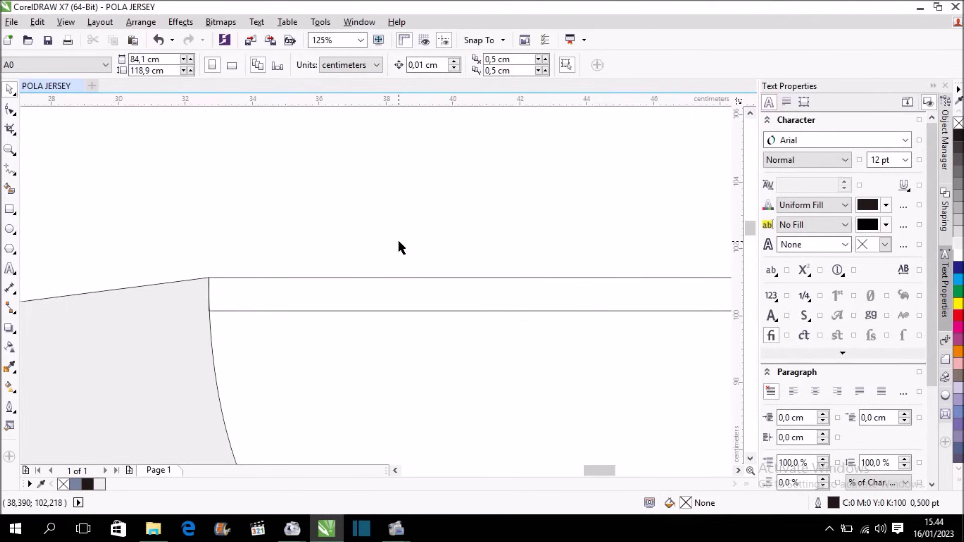
scroll(399, 242, "down", 2)
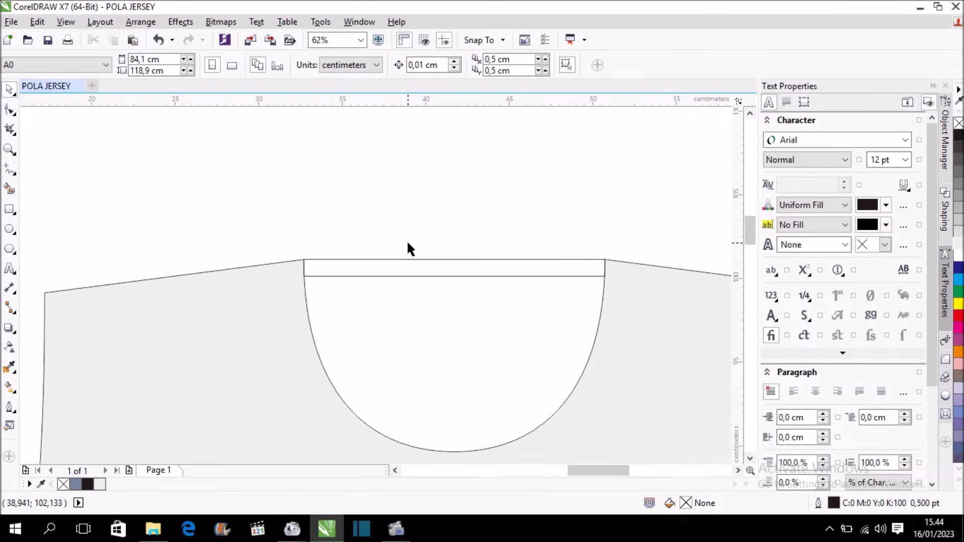
scroll(436, 248, "down", 2)
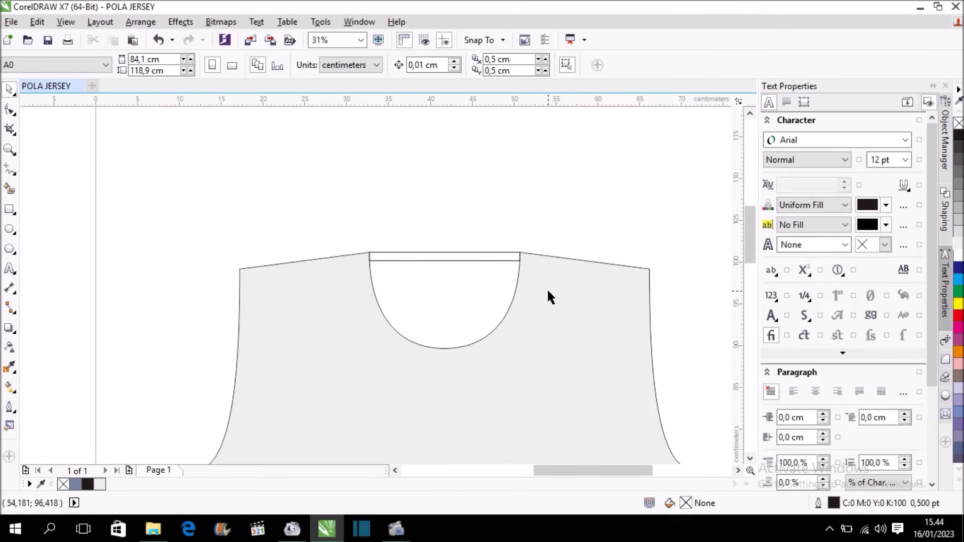
left_click(581, 316)
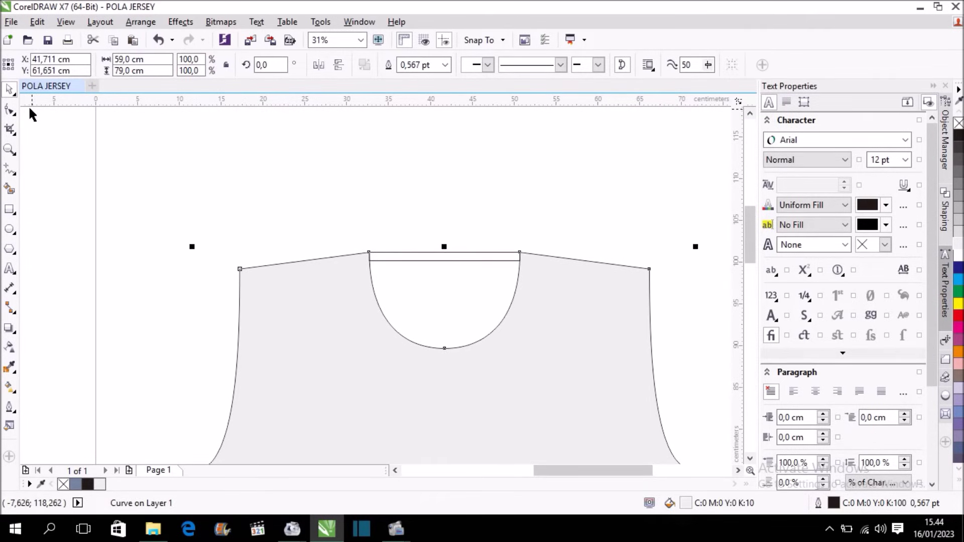
Raise the neckline's lowest point and flatten its right side with the Shape tool.
left_click(7, 115)
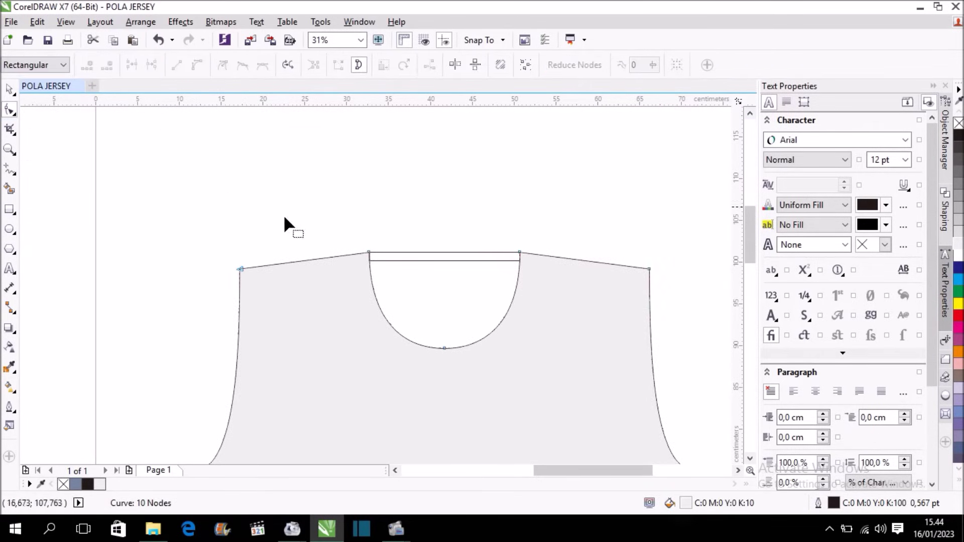
left_click(519, 252)
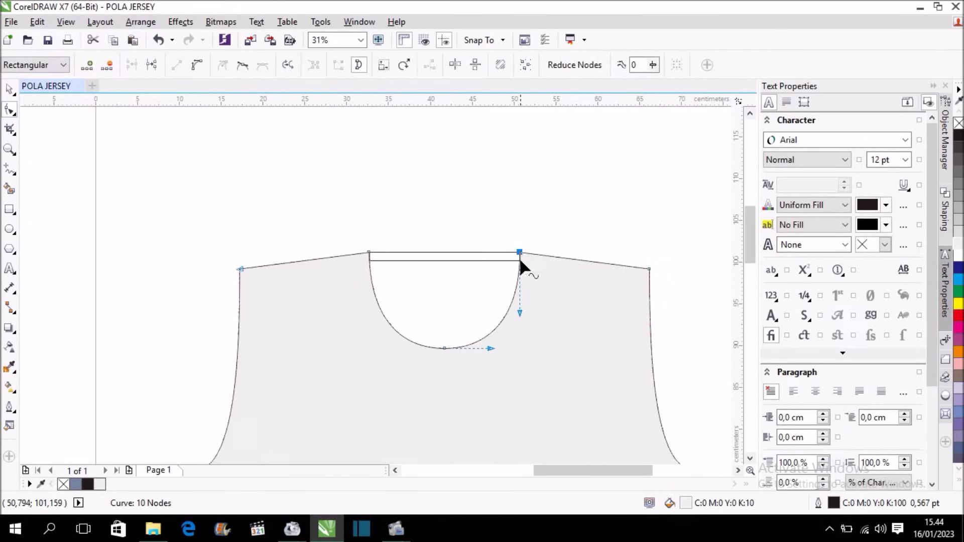
left_click_drag(444, 349, 440, 261)
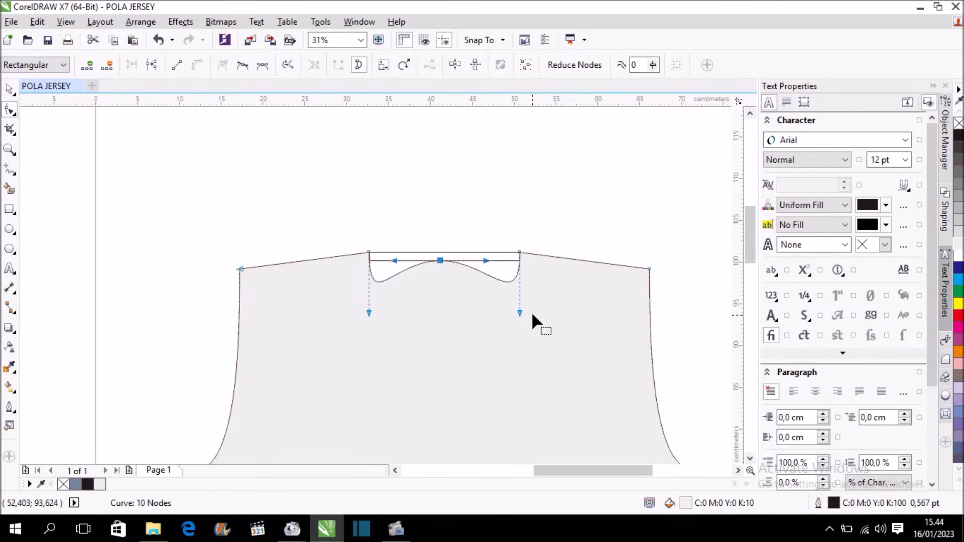
left_click_drag(520, 313, 514, 260)
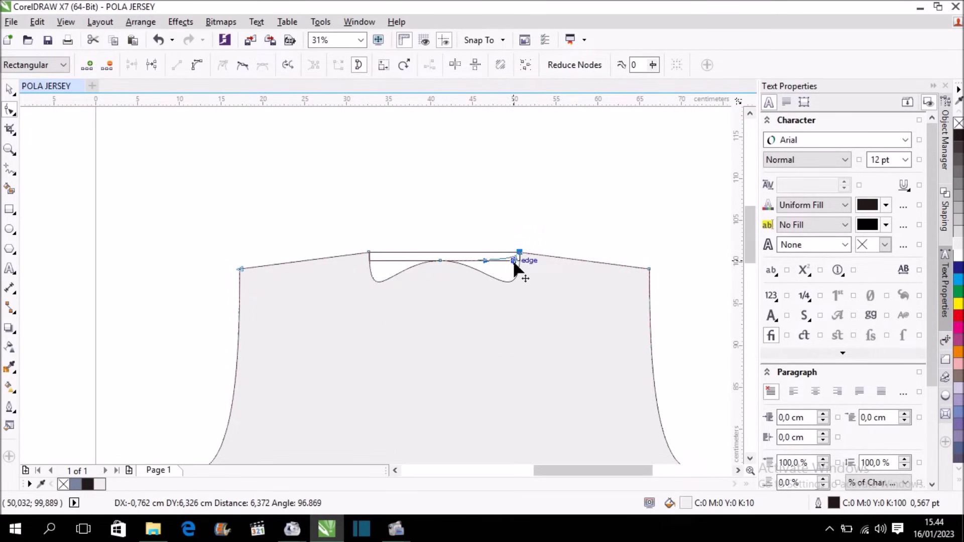
scroll(503, 244, "up", 2)
Pull the left neckline node's handle up to flatten the left side.
left_click(237, 261)
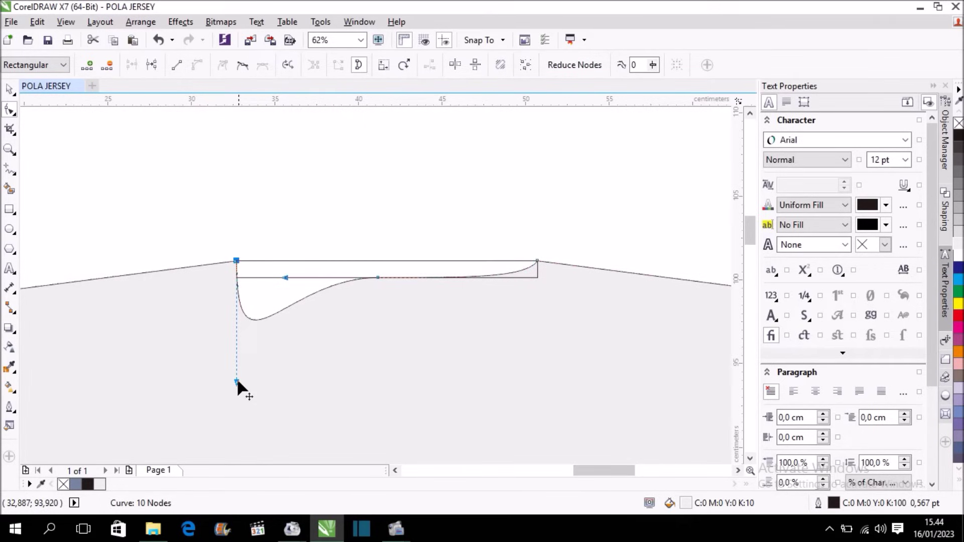
left_click_drag(236, 381, 276, 278)
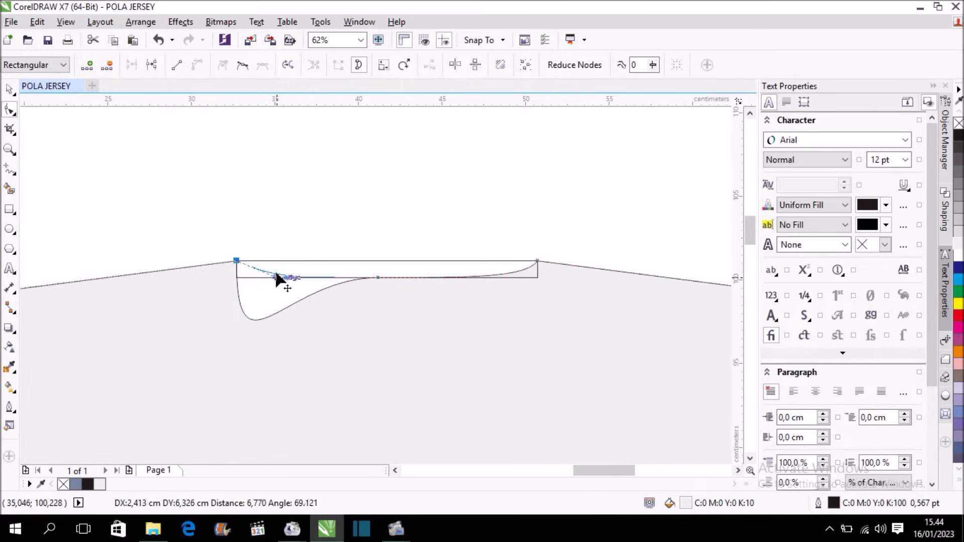
left_click_drag(276, 277, 280, 276)
scroll(327, 256, "up", 2)
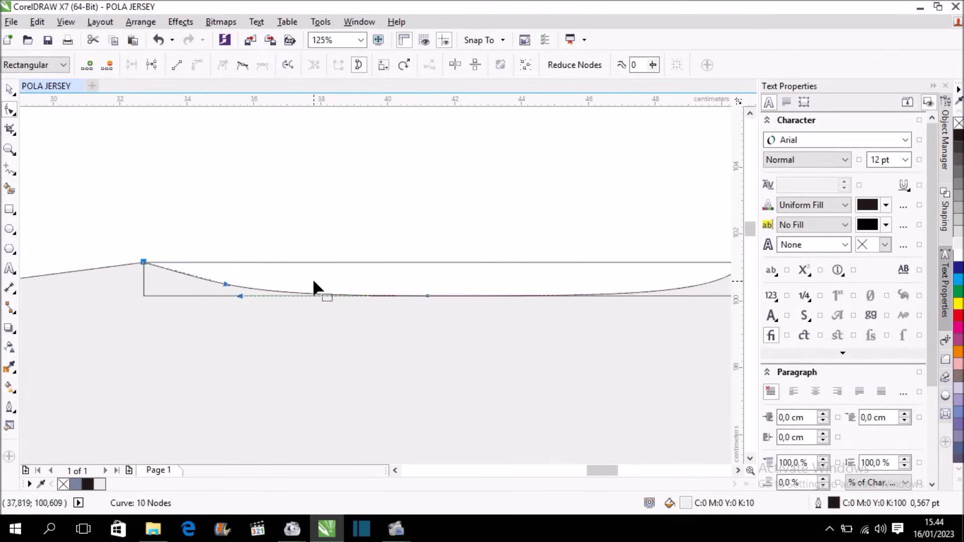
scroll(313, 278, "right", 2)
scroll(480, 272, "right", 2)
Smooth the neckline near the right corner and flatten its bottom-left.
left_click(573, 271)
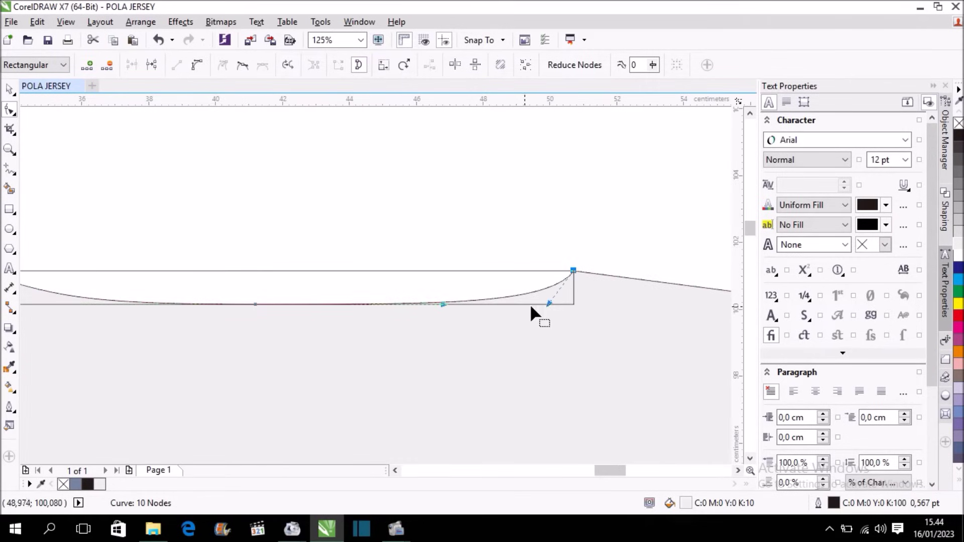
left_click_drag(547, 305, 482, 273)
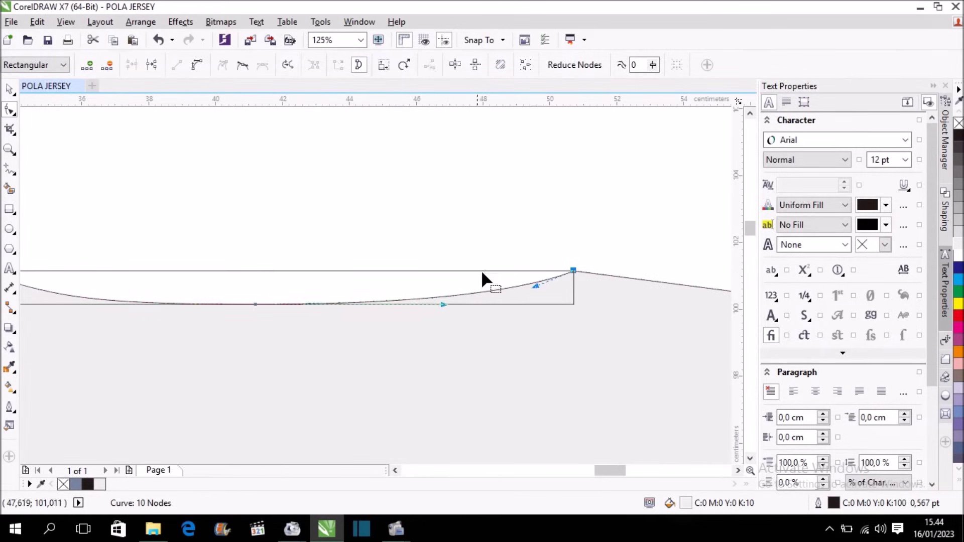
left_click_drag(543, 275, 392, 268)
scroll(392, 268, "left", 4)
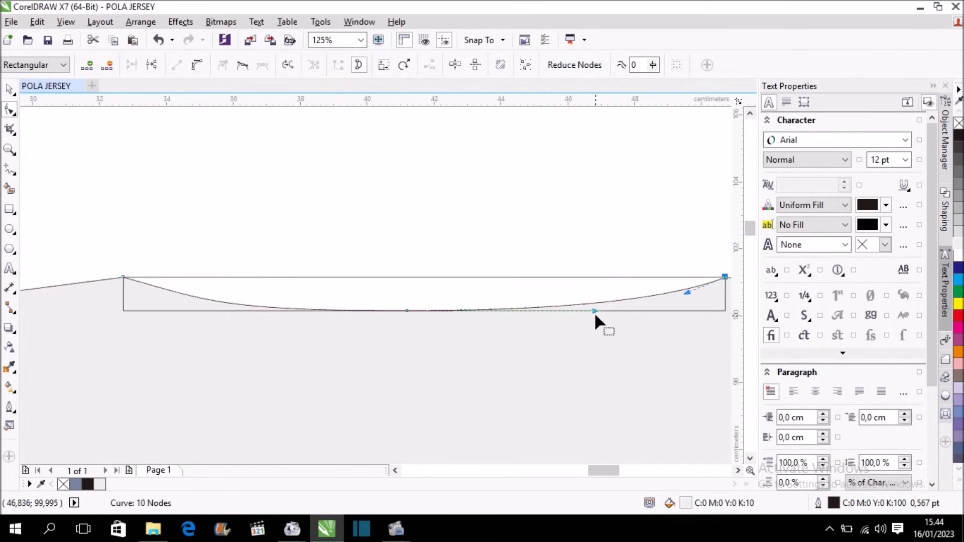
left_click(407, 310)
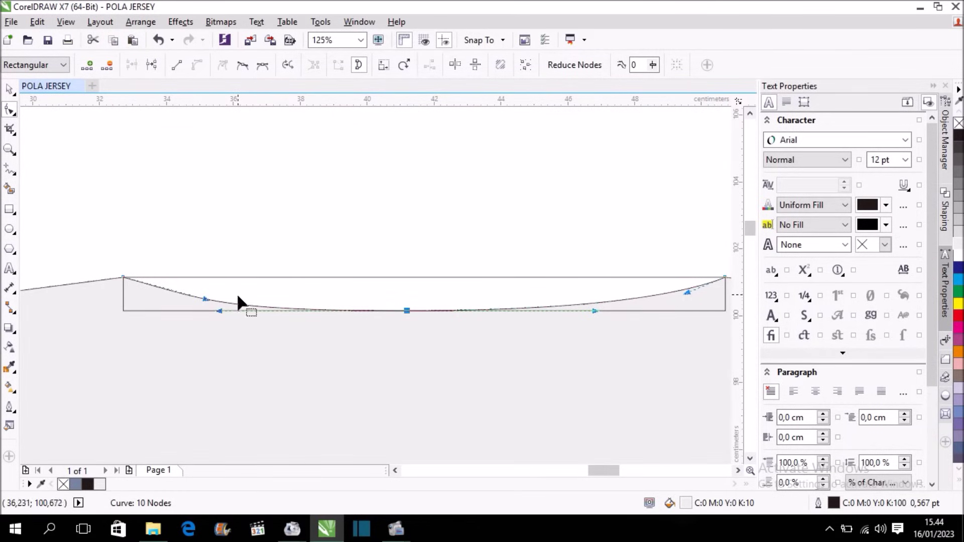
left_click_drag(219, 310, 245, 313)
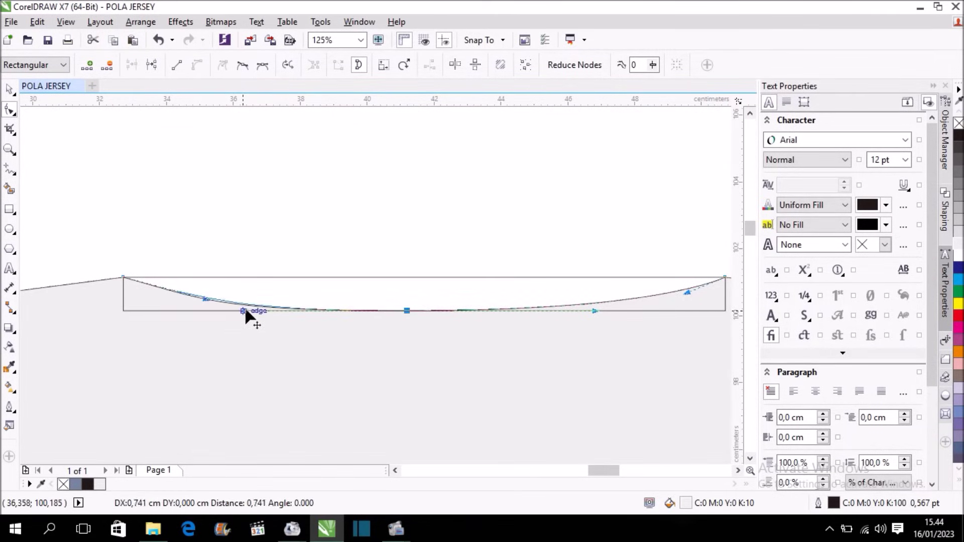
Select the helper rectangle over the neckline with the Pick tool.
left_click(9, 89)
scroll(526, 265, "down", 2)
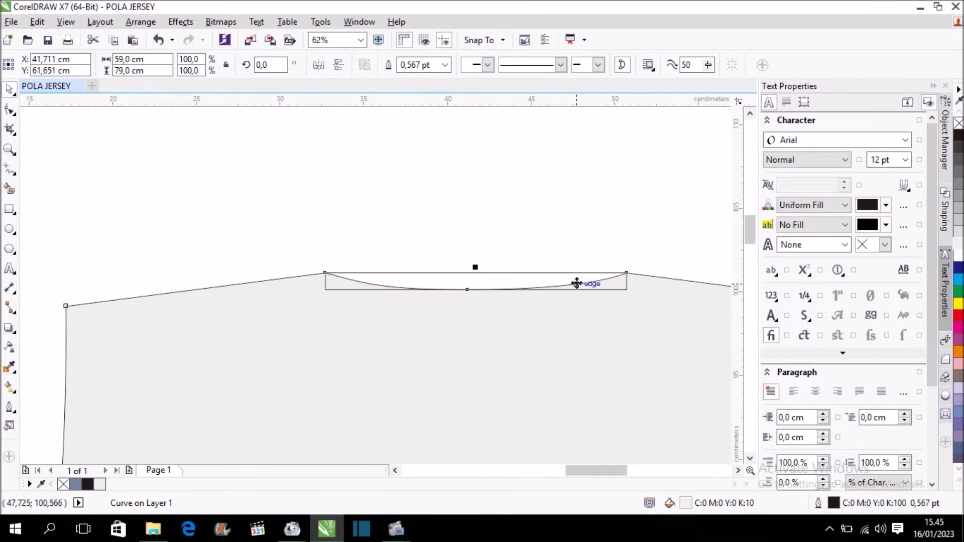
scroll(549, 280, "up", 2)
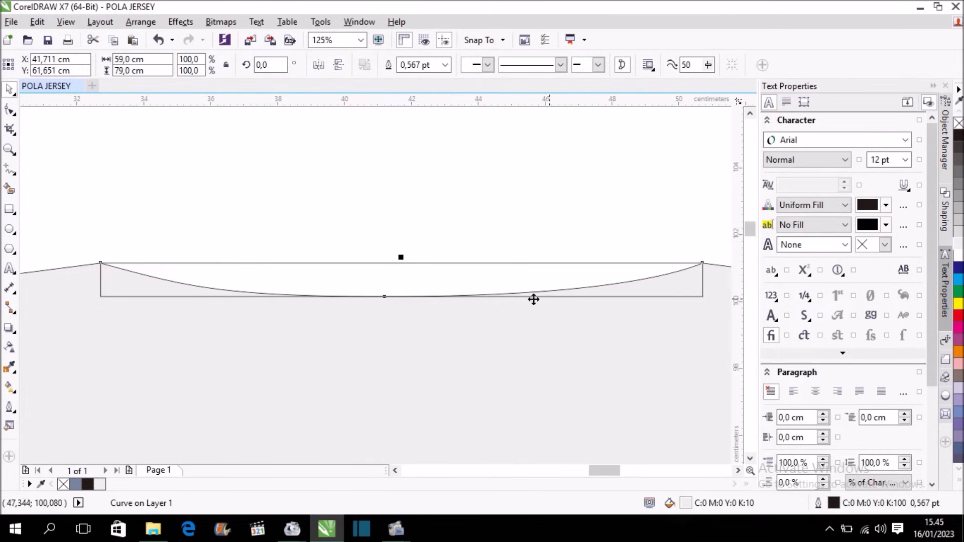
scroll(385, 281, "down", 2)
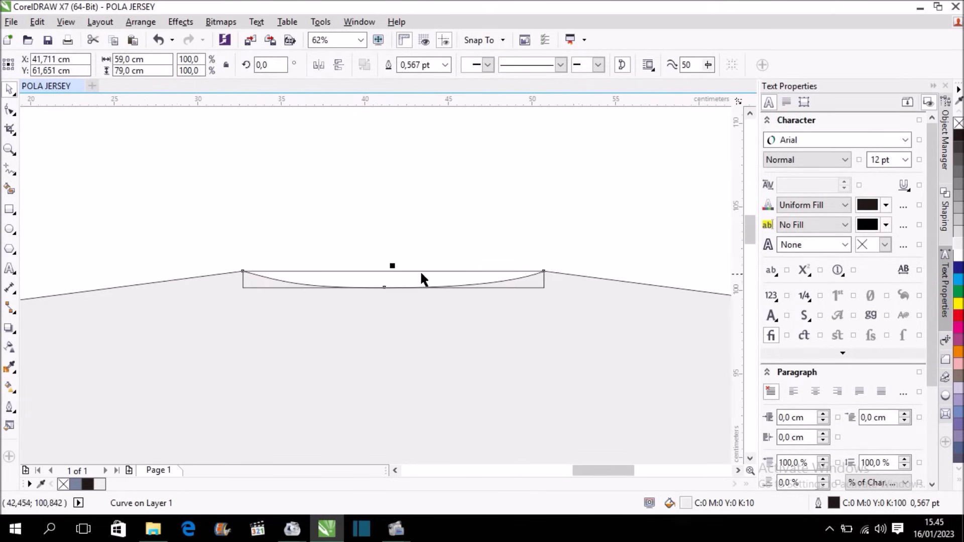
left_click(463, 233)
left_click(533, 285)
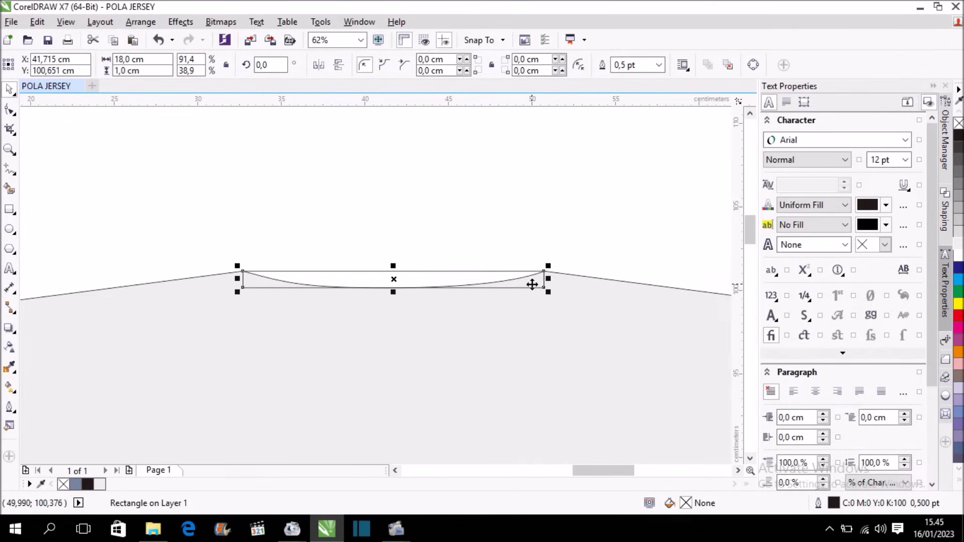
Delete the helper rectangle over the neckline and zoom out.
key("Delete")
scroll(521, 243, "down", 2)
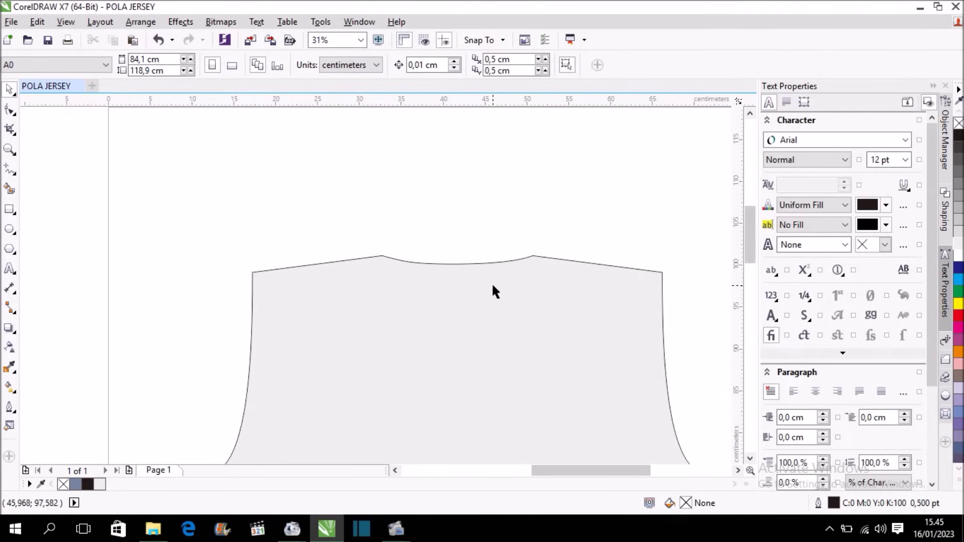
scroll(474, 306, "down", 2)
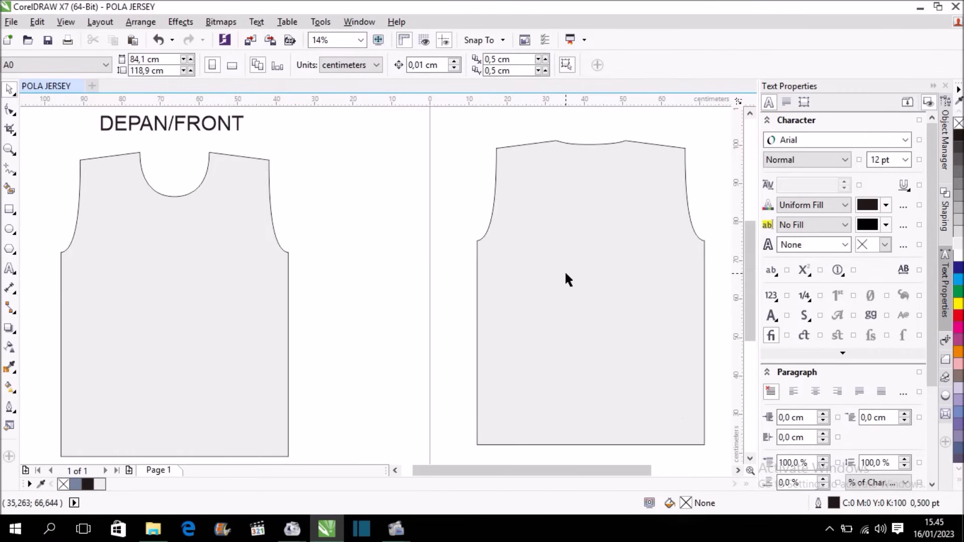
scroll(566, 279, "down", 1)
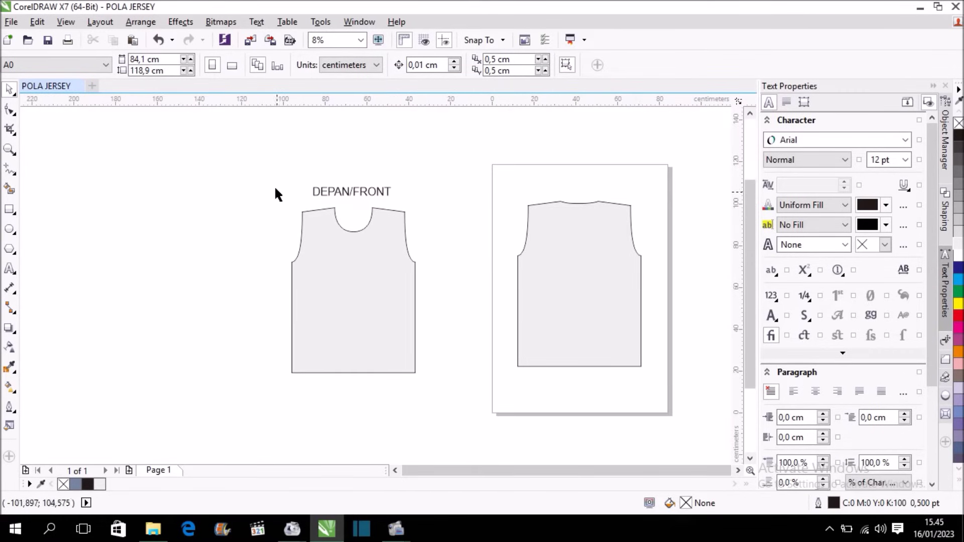
Place the back bodice left of the front bodice and move the DEPAN/FRONT label above it.
left_click_drag(613, 281, 254, 290)
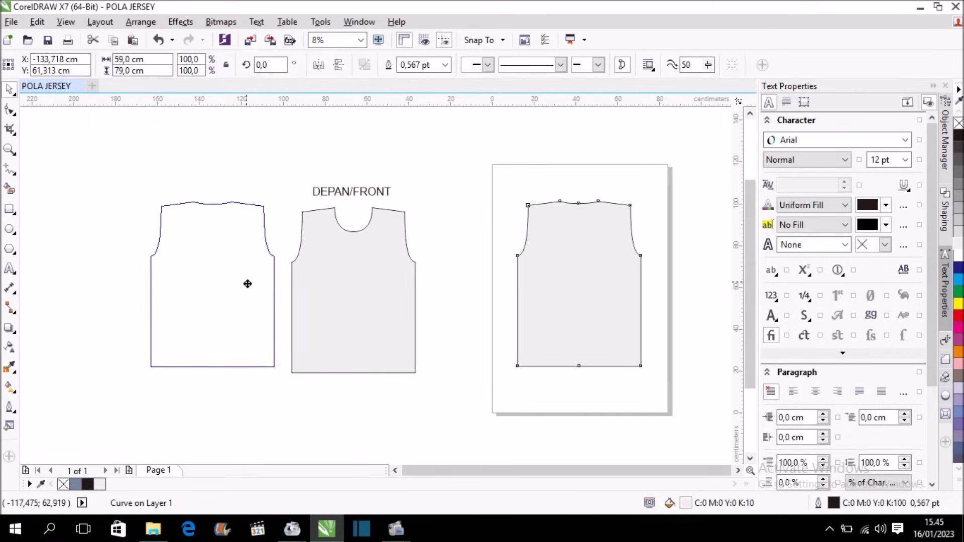
left_click_drag(253, 289, 254, 289)
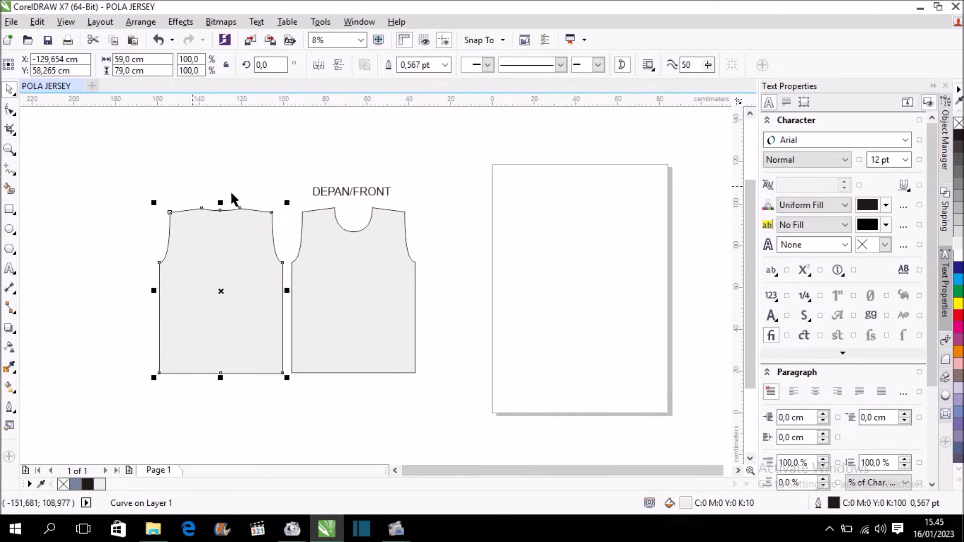
scroll(188, 199, "up", 2)
left_click_drag(510, 187, 255, 188)
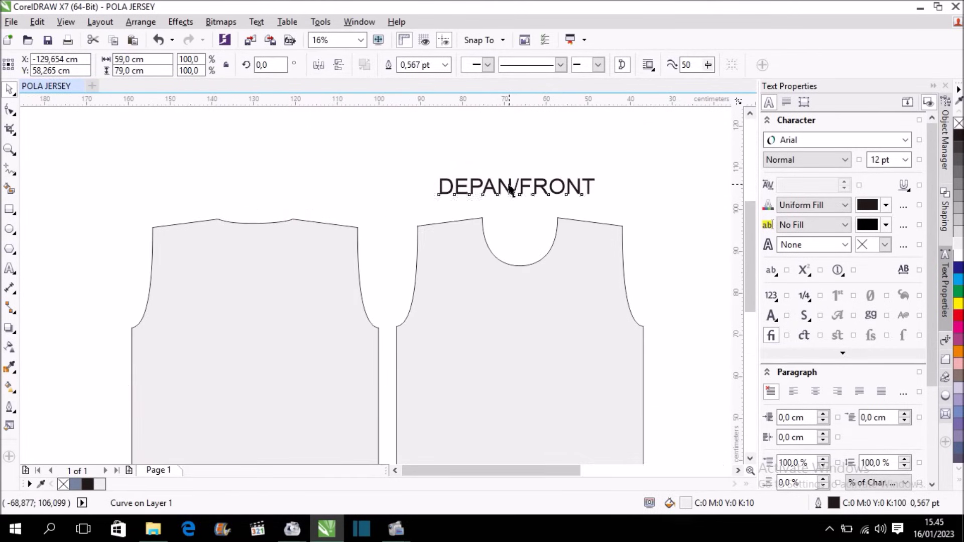
Copy the DEPAN/FRONT label and change the copy's text to BELAKANG/BACK.
right_click(255, 187)
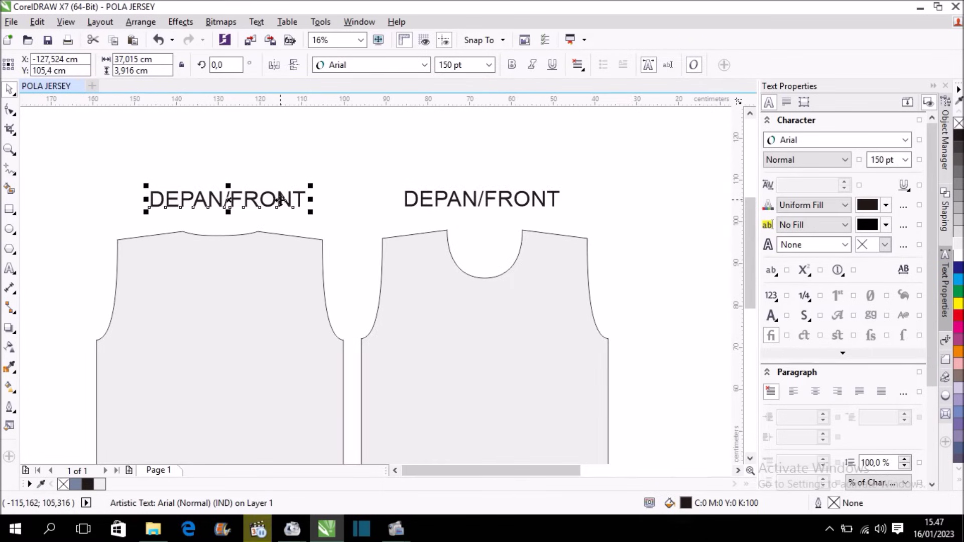
left_click(9, 269)
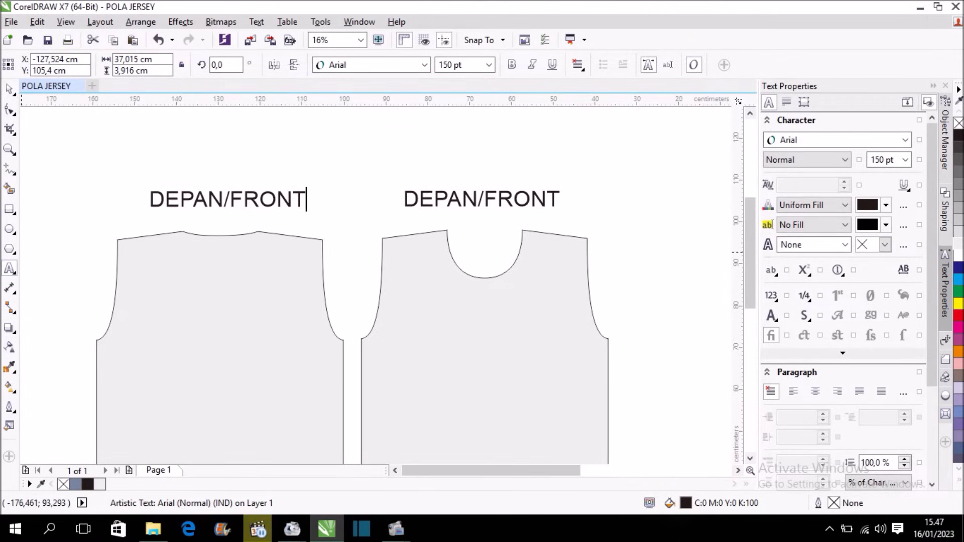
key("BackSpace")
key("BackSpace")
key("BackSpace")
key("BackSpace")
key("BackSpace")
key("BackSpace")
key("BackSpace")
key("BackSpace")
key("BackSpace")
key("BackSpace")
key("BackSpace")
type("BEL")
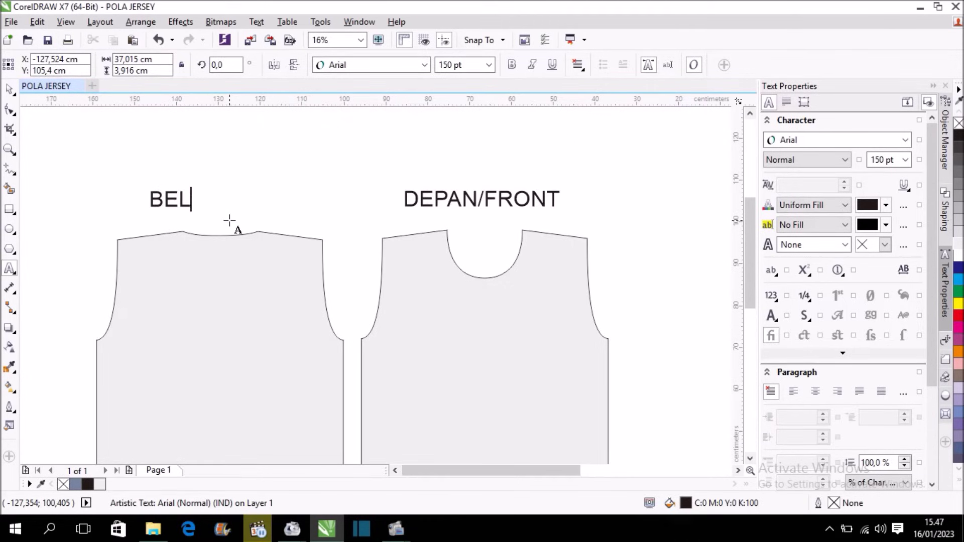
type("AKANG/")
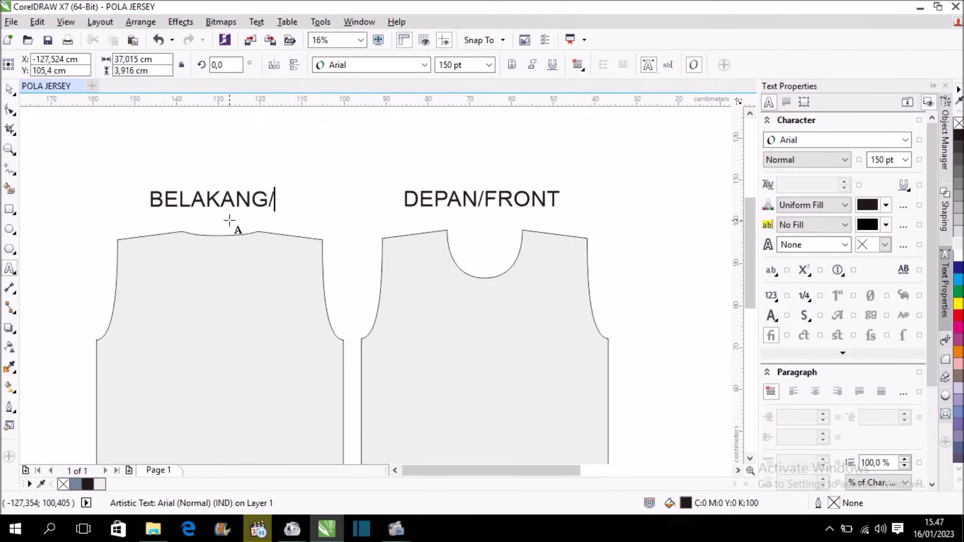
type("BACK")
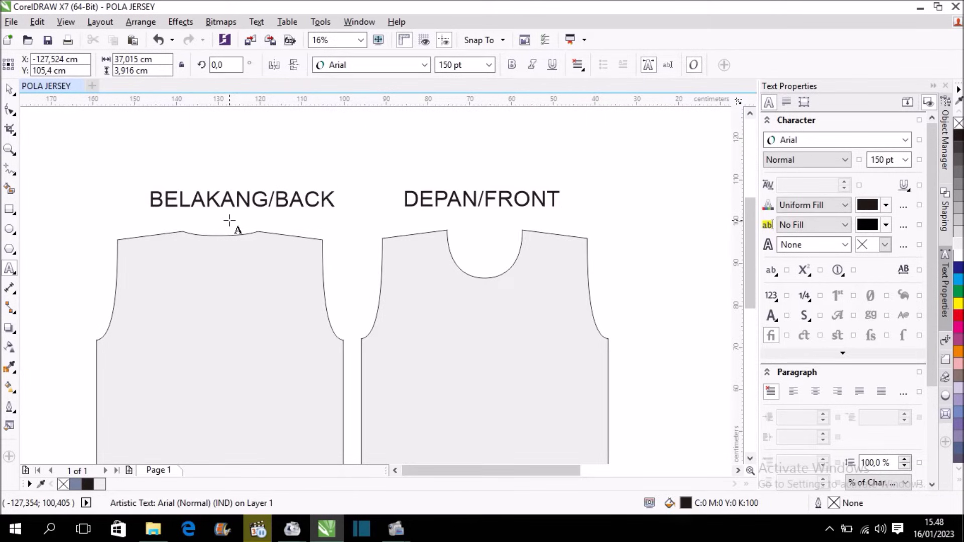
left_click(9, 89)
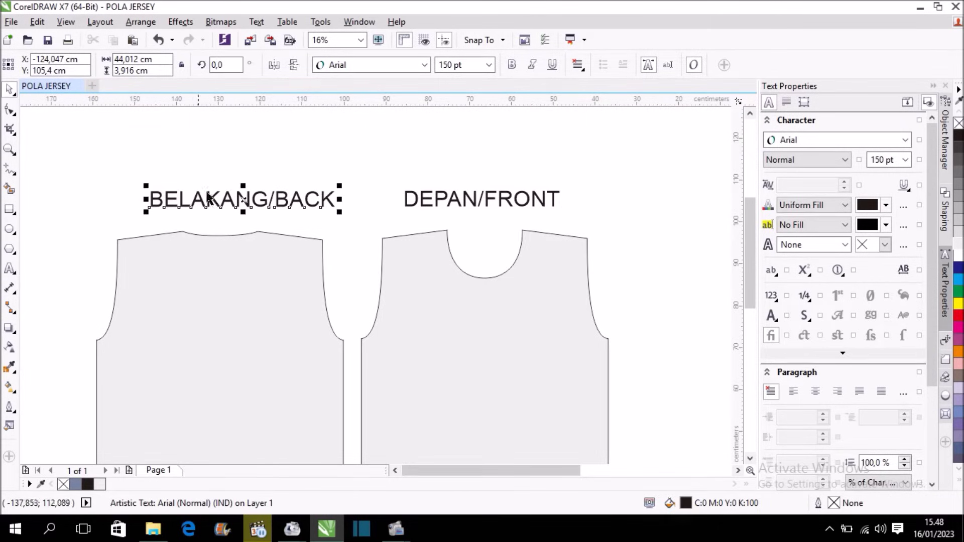
Centre the BELAKANG/BACK label over the back bodice and zoom to show all pieces.
left_click_drag(241, 199, 231, 200)
left_click(231, 200)
key("F4")
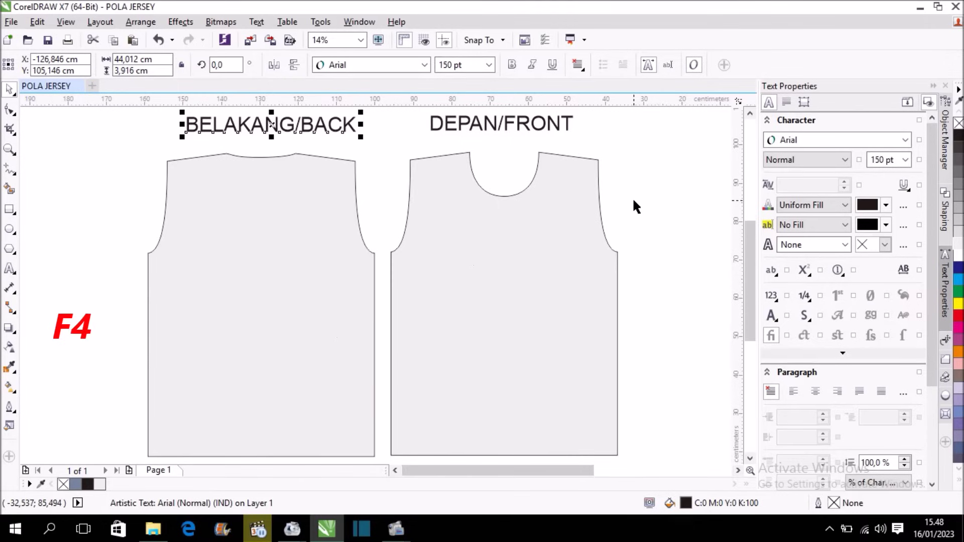
Draw a new rectangle on the empty page beside the bodices.
left_click(637, 198)
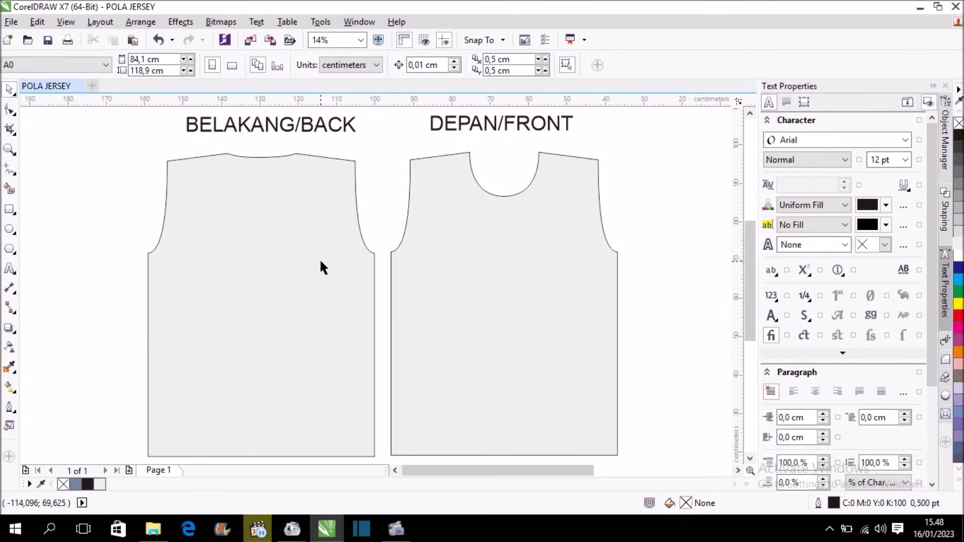
scroll(323, 253, "down", 3)
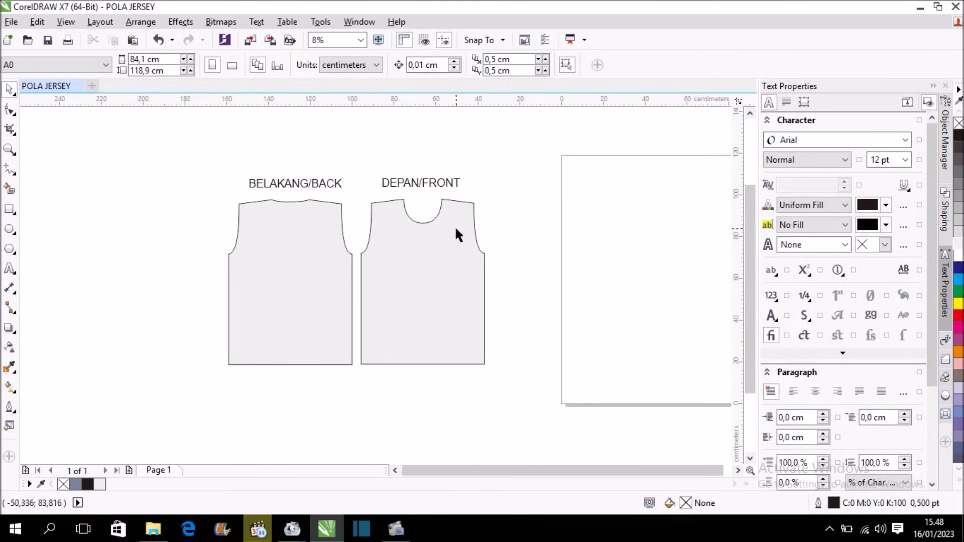
scroll(448, 231, "right", 1)
scroll(448, 228, "right", 2)
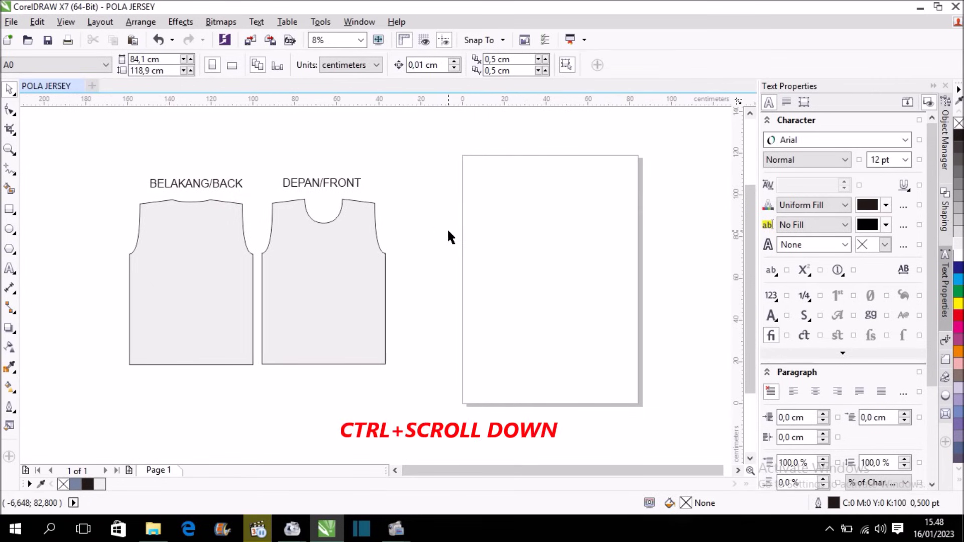
scroll(447, 228, "right", 2)
left_click(10, 209)
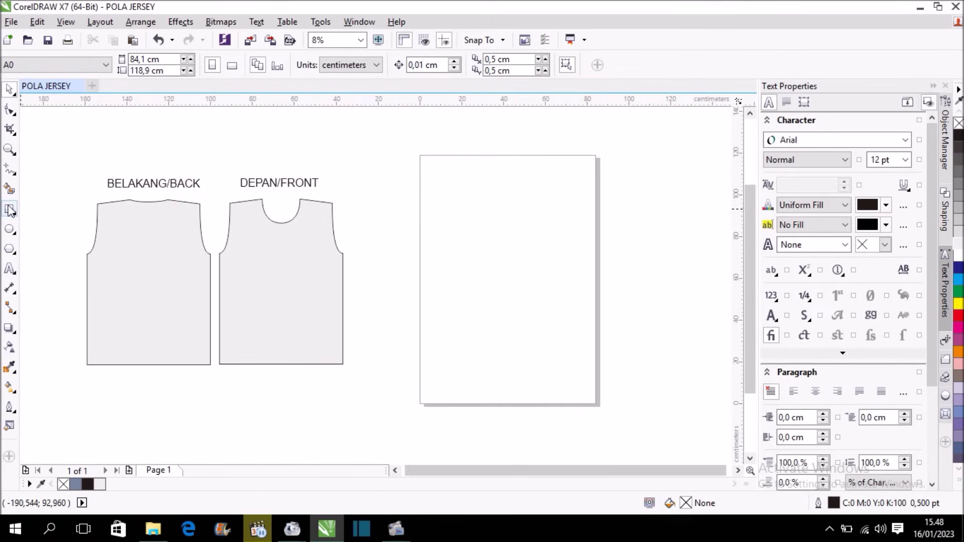
left_click_drag(458, 224, 550, 359)
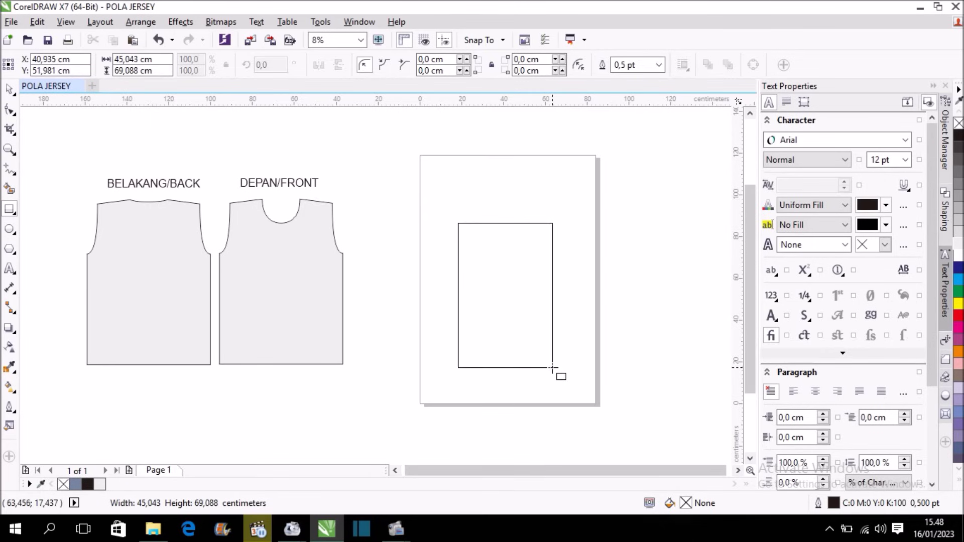
left_click_drag(550, 359, 552, 368)
Size the rectangle to 44 × 53 cm and centre it on the page.
left_click_drag(139, 59, 113, 59)
type("44")
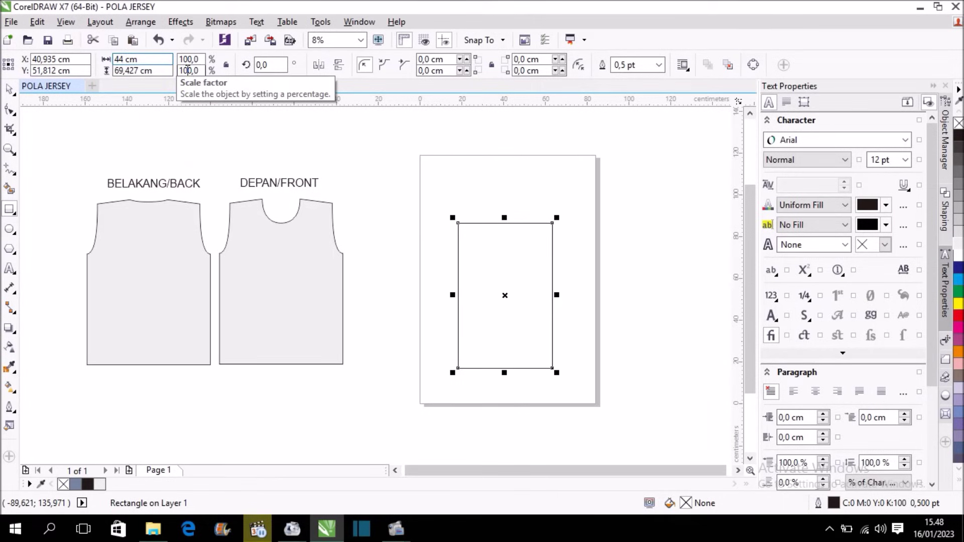
key("Tab")
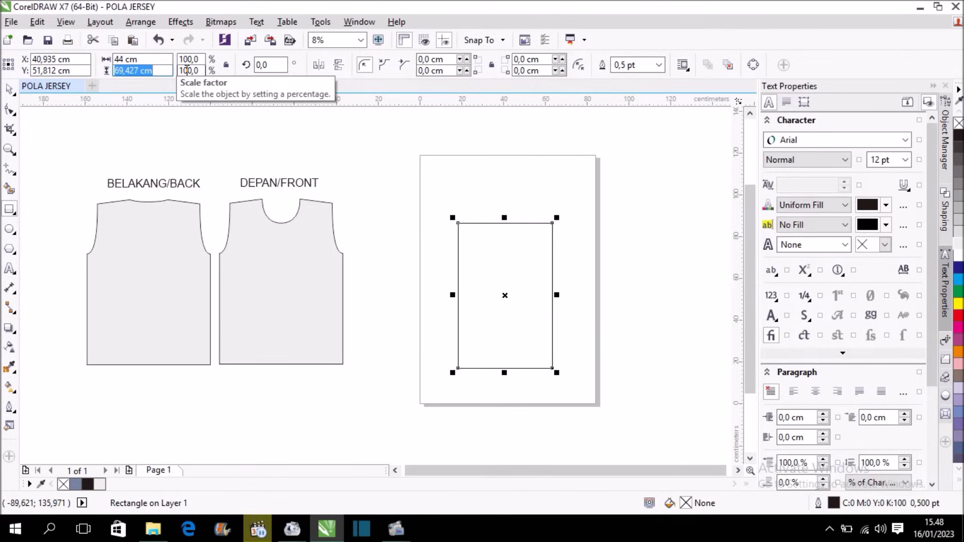
type("5")
type("m")
key("Return")
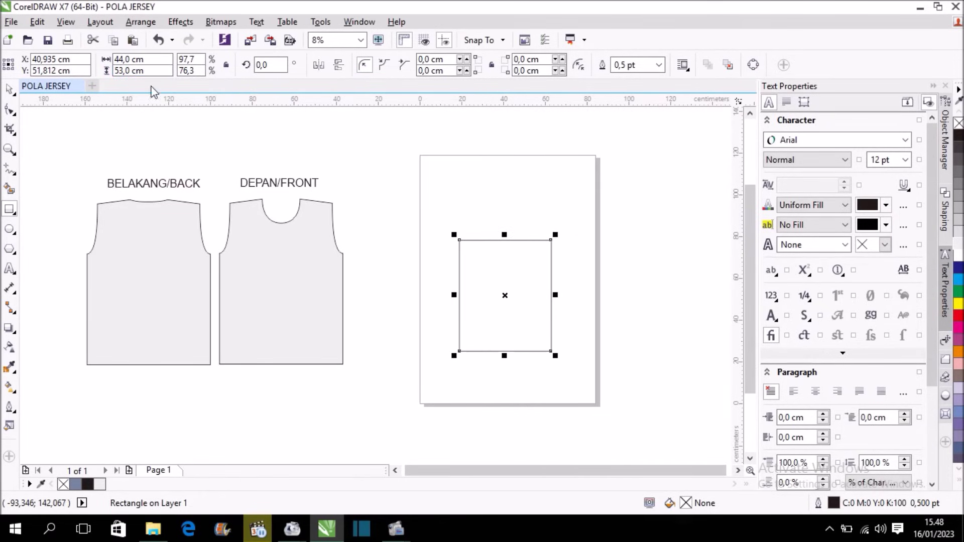
left_click(9, 89)
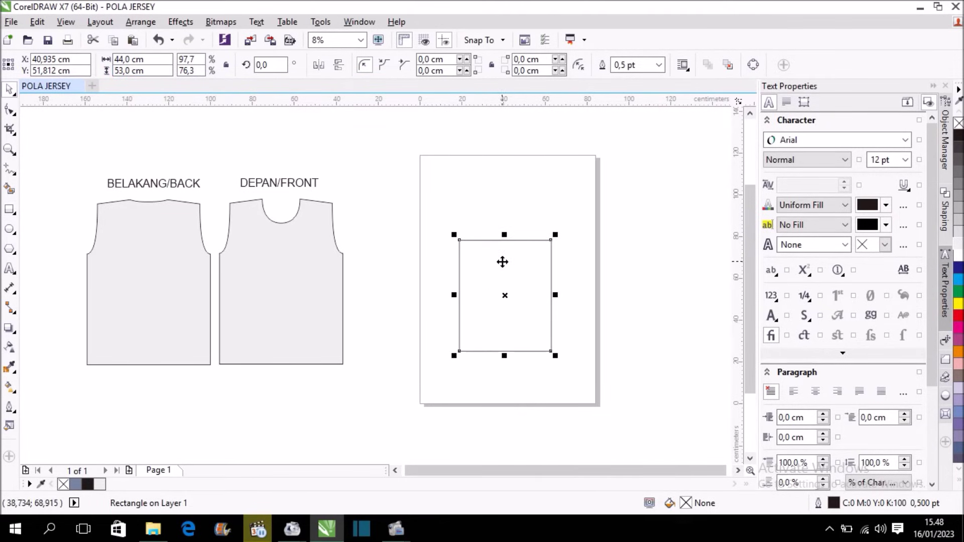
key("p")
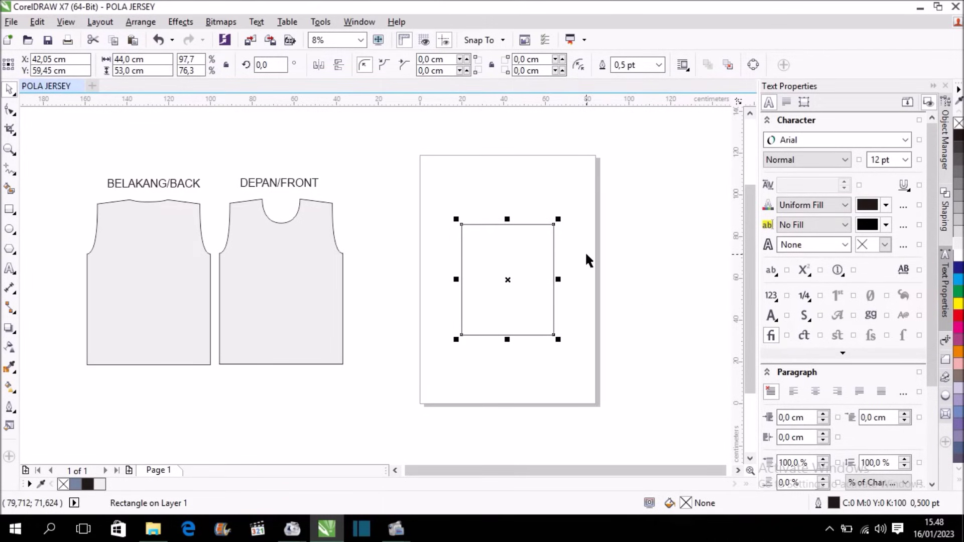
left_click(520, 173)
left_click(10, 209)
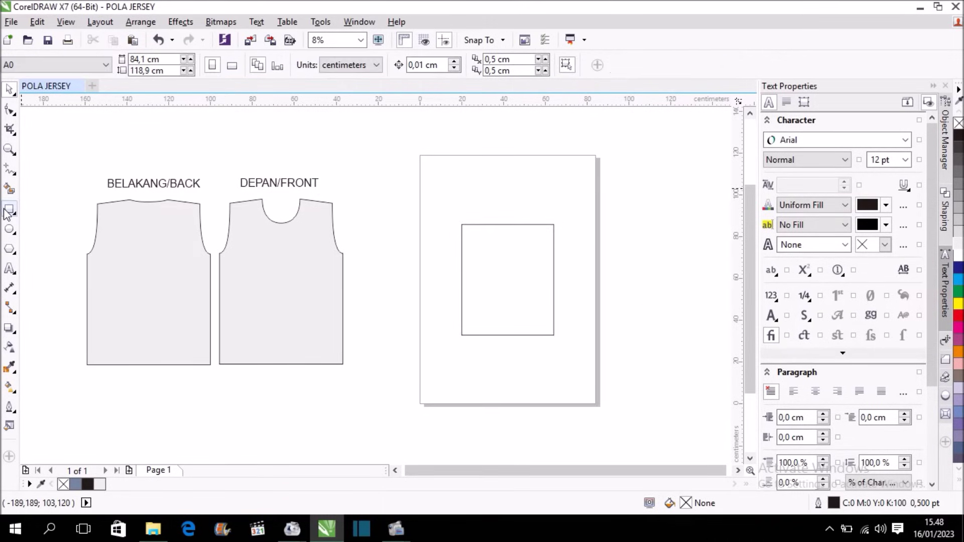
Draw a thin strip at the rectangle's bottom and size it 27 × 2.5 cm.
scroll(467, 335, "up", 1)
left_click_drag(423, 329, 581, 351)
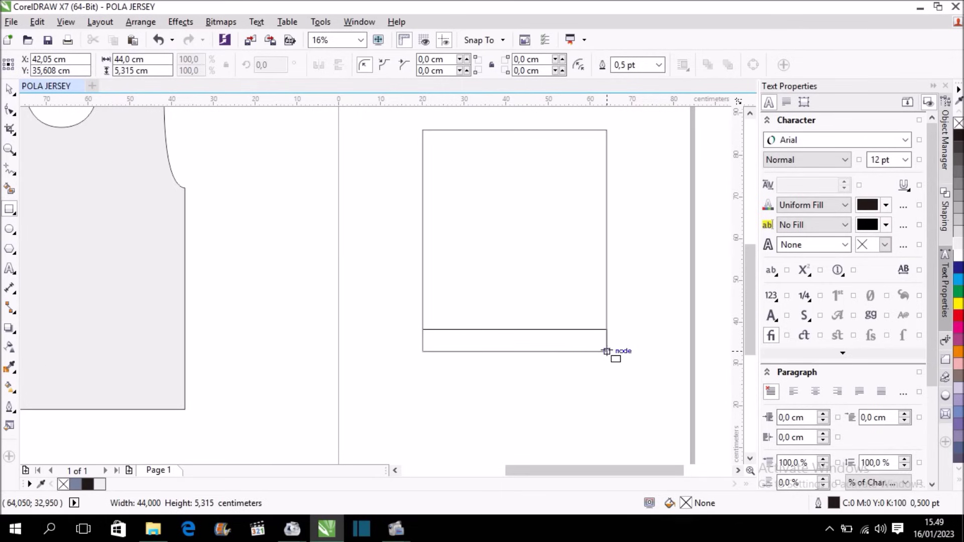
left_click_drag(595, 351, 606, 352)
left_click_drag(131, 59, 113, 59)
type("27 ")
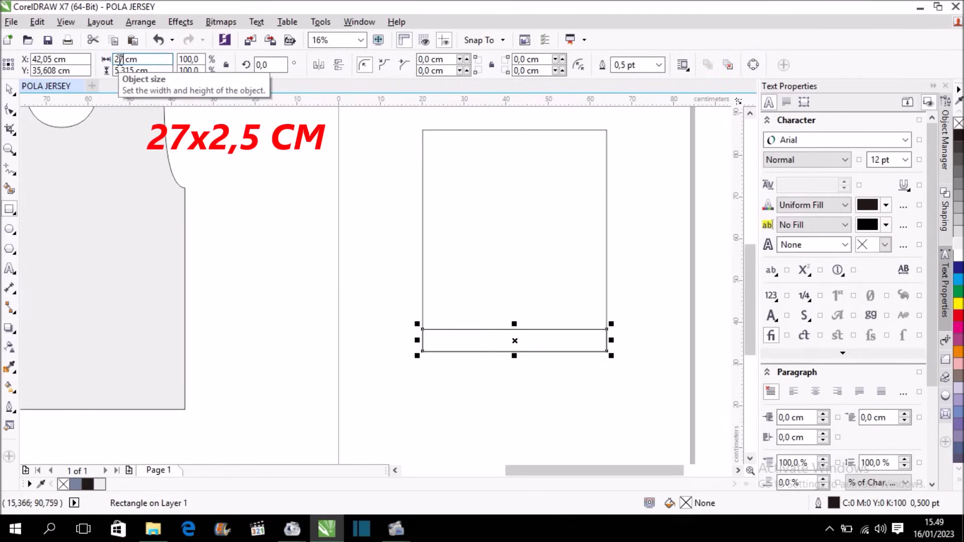
type("cm")
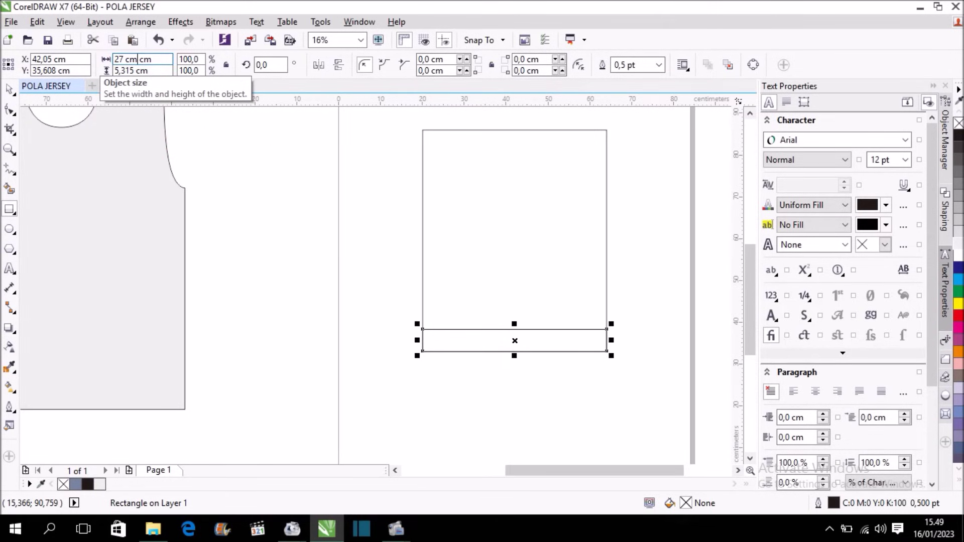
key("Tab")
type("2")
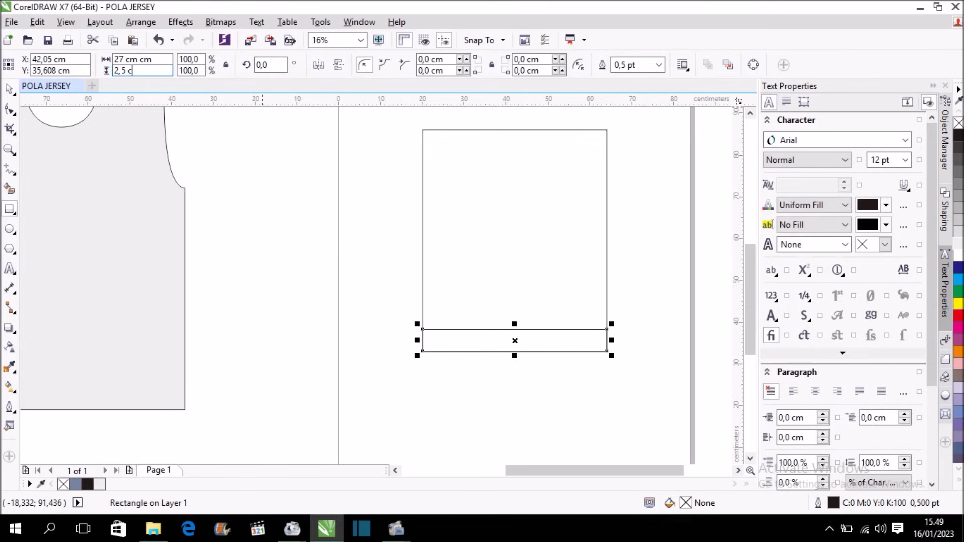
left_click(162, 59)
key("BackSpace")
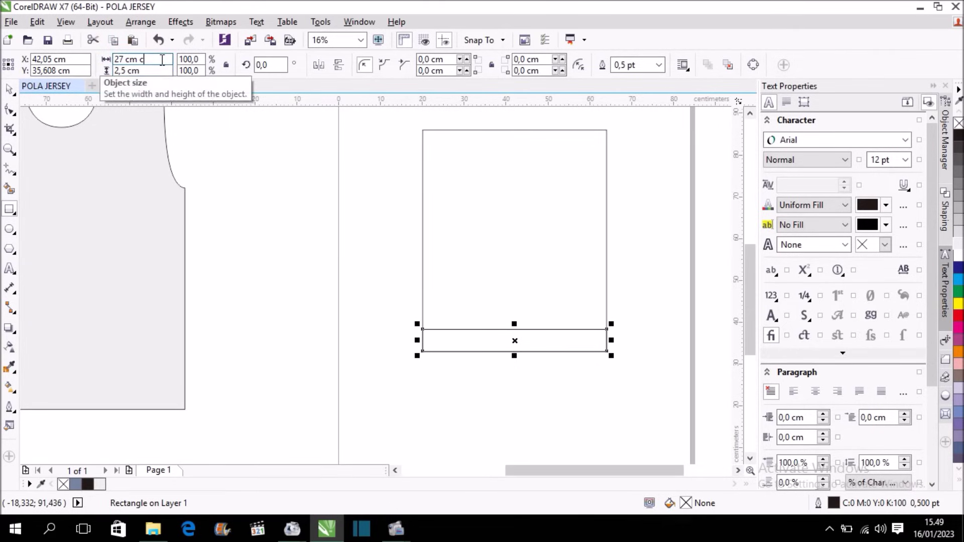
key("Return")
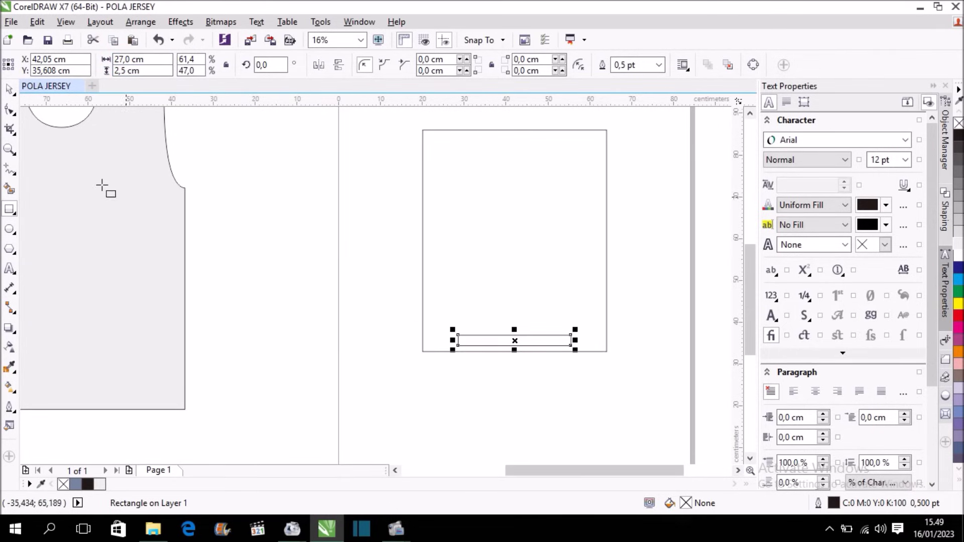
Align the 27 cm strip bottom-centre to the large rectangle.
scroll(550, 325, "up", 2)
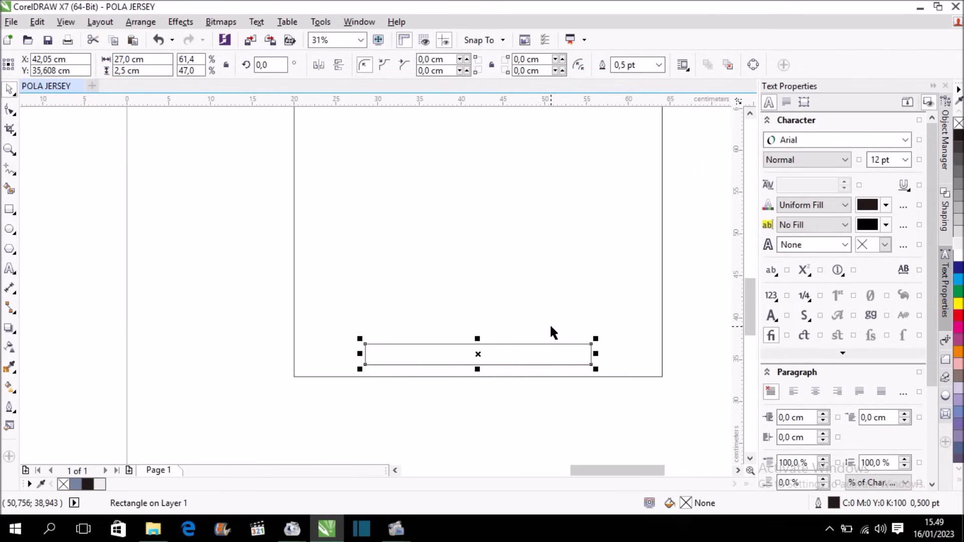
left_click(517, 299, "shift")
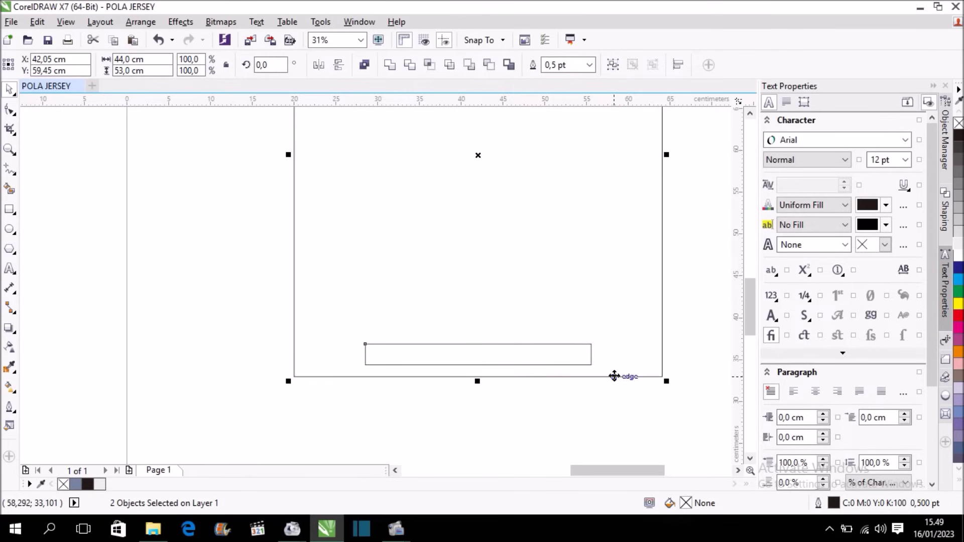
key("b")
key("c")
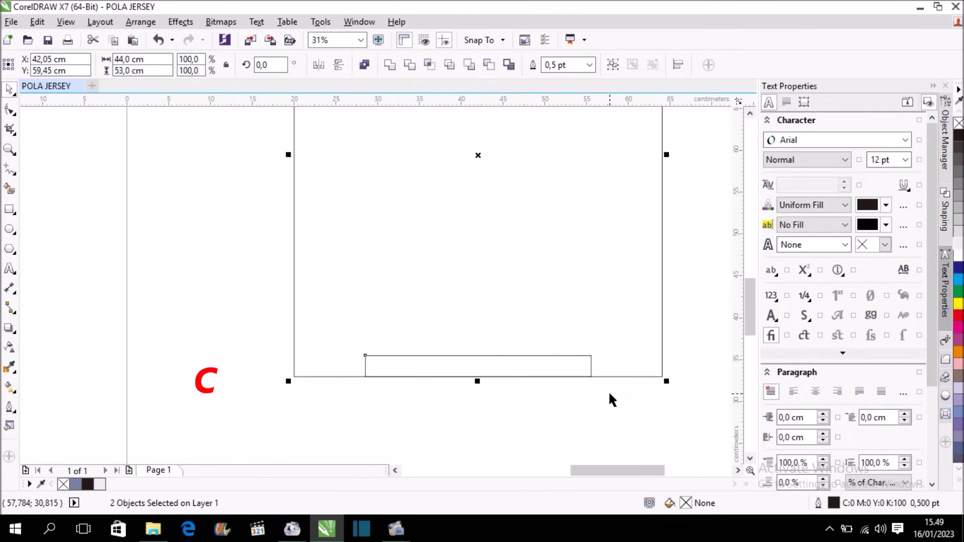
left_click(608, 391)
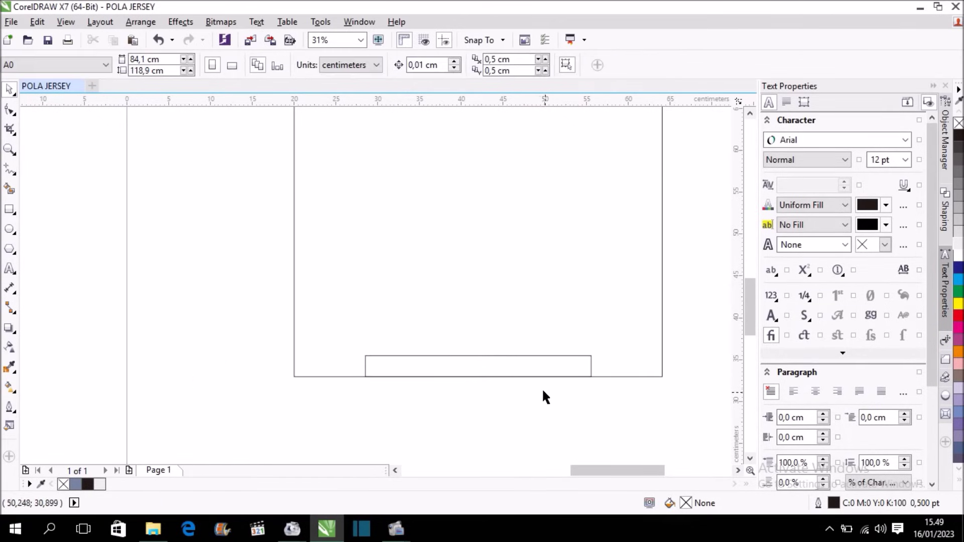
Duplicate the strip, widen the copy to 28 cm, and align it bottom-centre too.
left_click(483, 364)
key("ctrl+d")
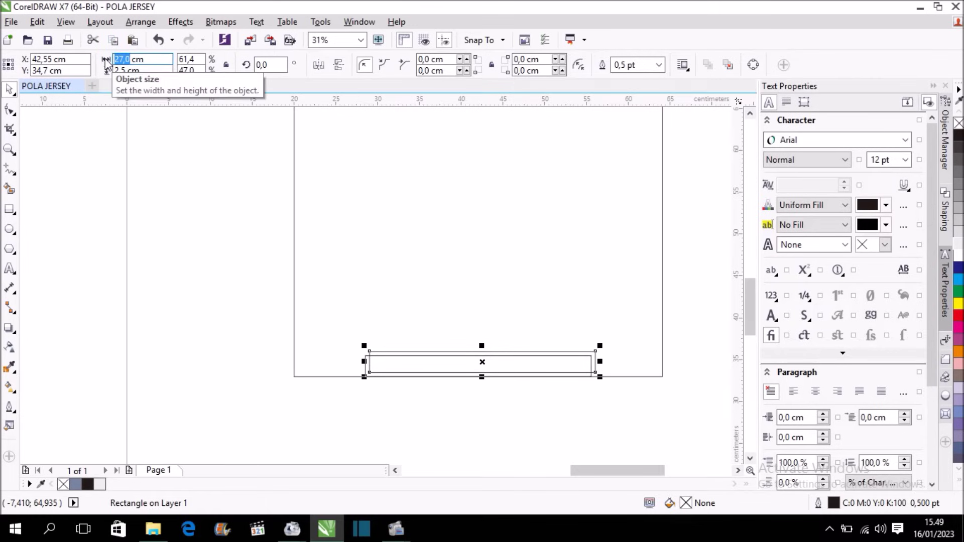
type("28")
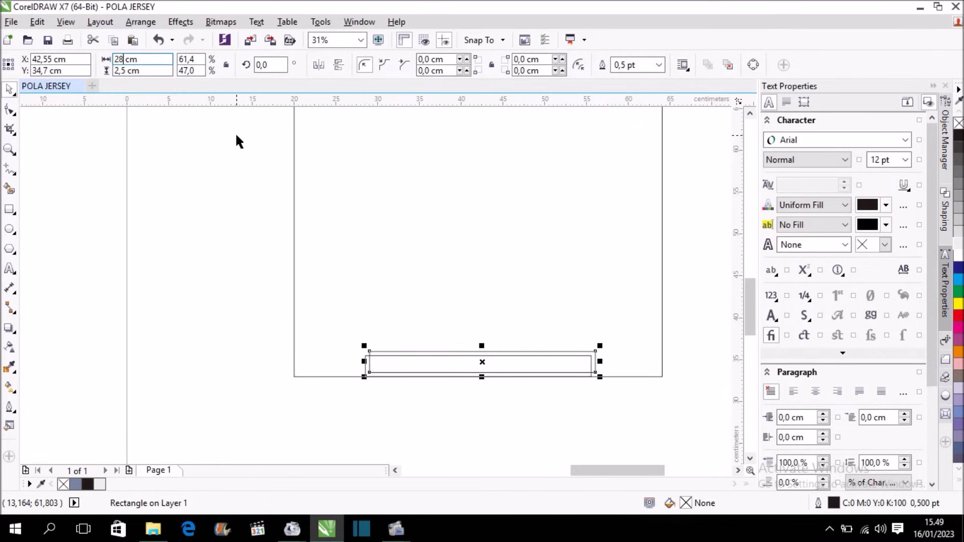
key("Return")
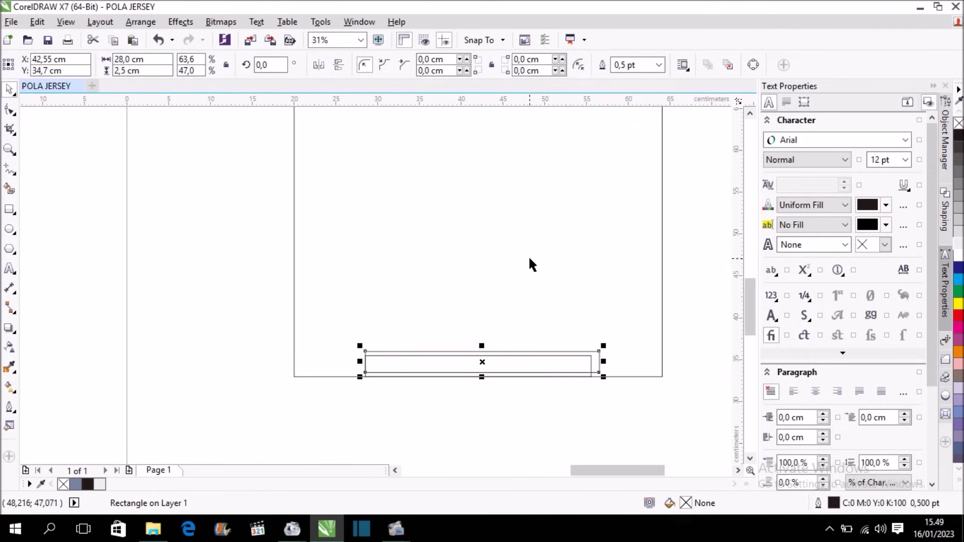
left_click(510, 262, "shift")
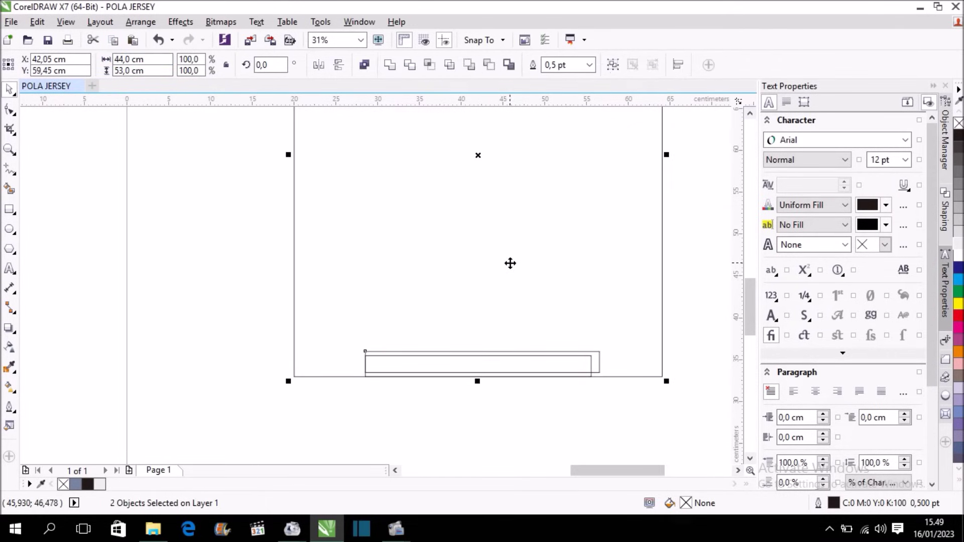
key("b")
key("c")
left_click(221, 259)
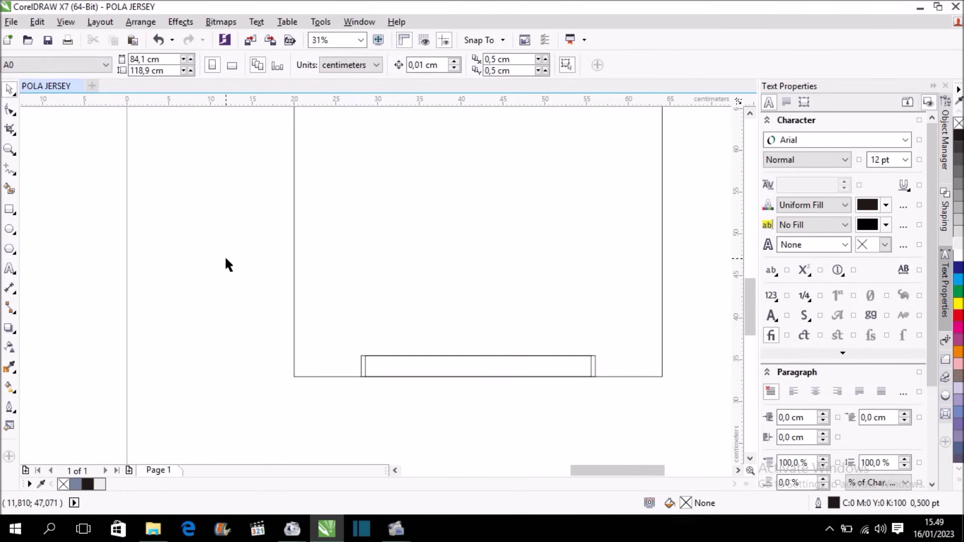
scroll(226, 261, "down", 2)
left_click_drag(748, 283, 752, 244)
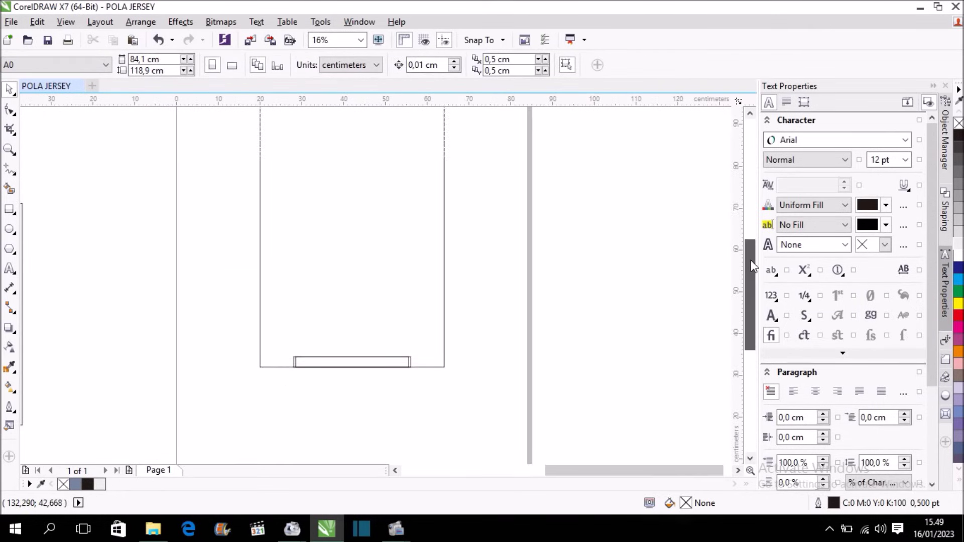
Draw a new rectangle above the large one and size it 44 × 10 cm.
left_click(9, 210)
mouse_move(248, 141)
left_mouse_down()
mouse_move(320, 204)
mouse_move(444, 204)
left_mouse_up()
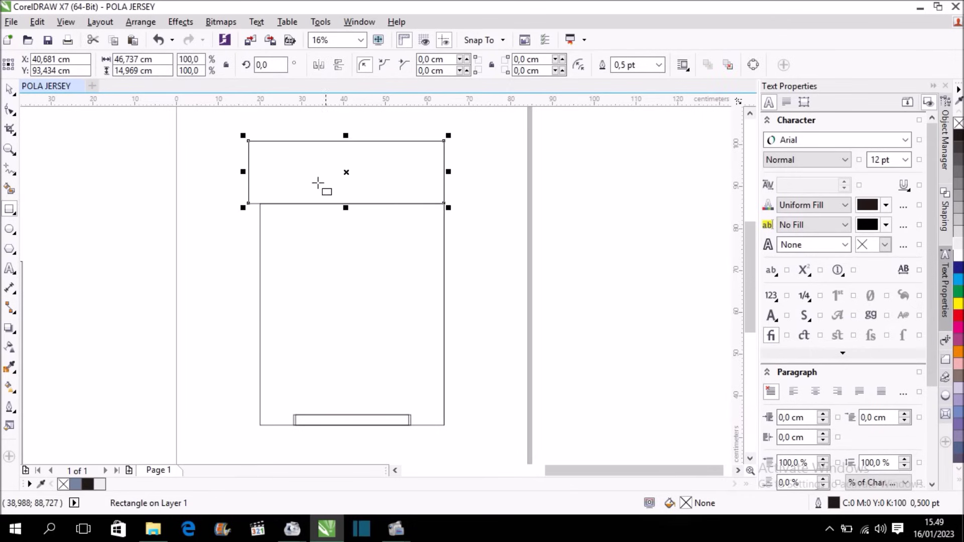
double_click(143, 58)
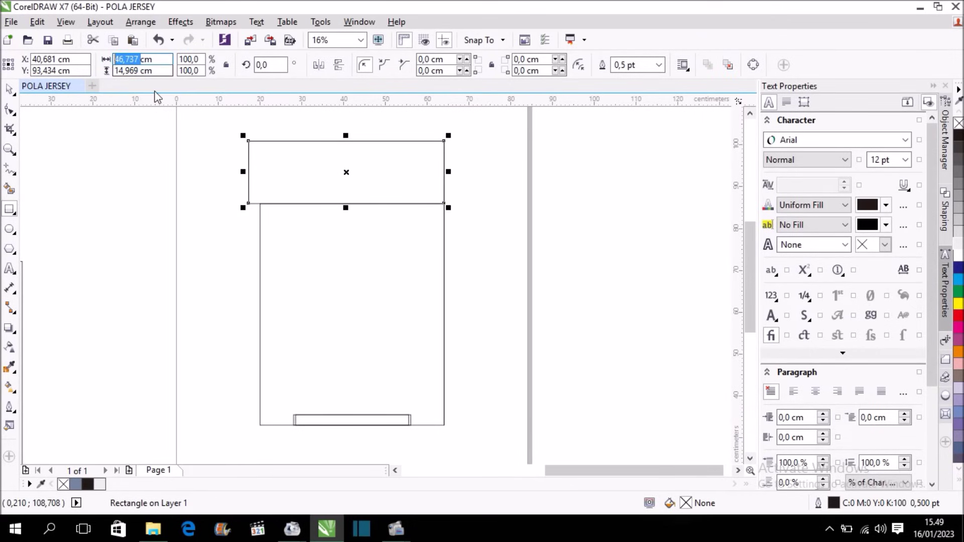
type("44")
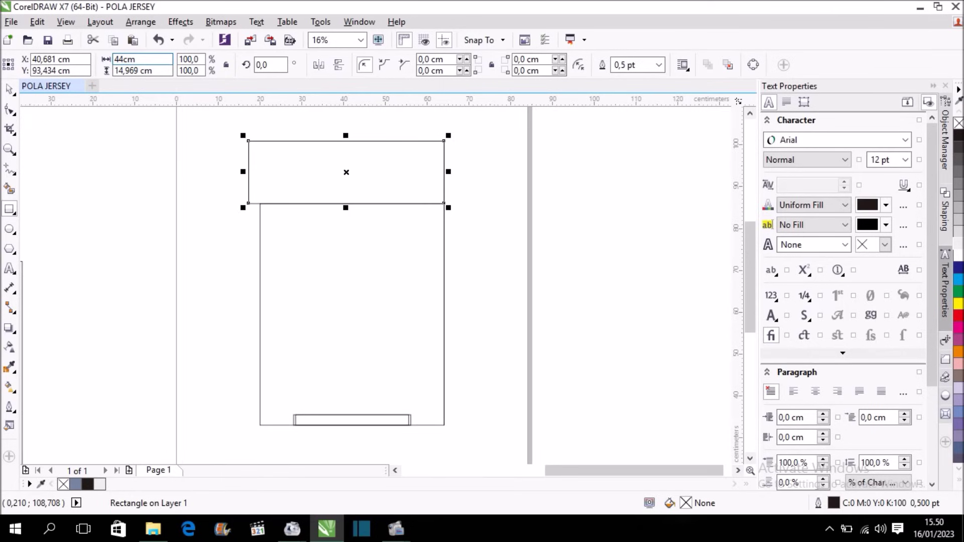
key("Tab")
type("1")
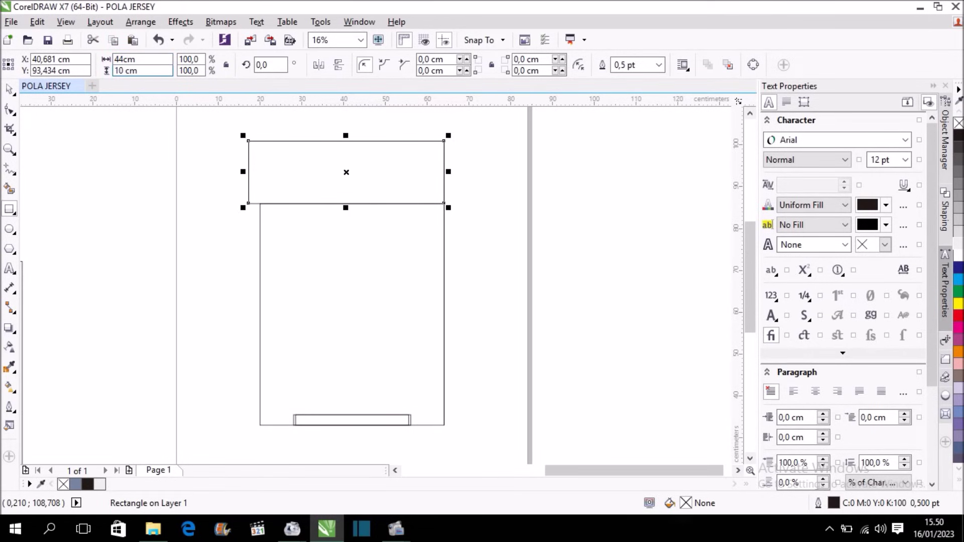
key("Return")
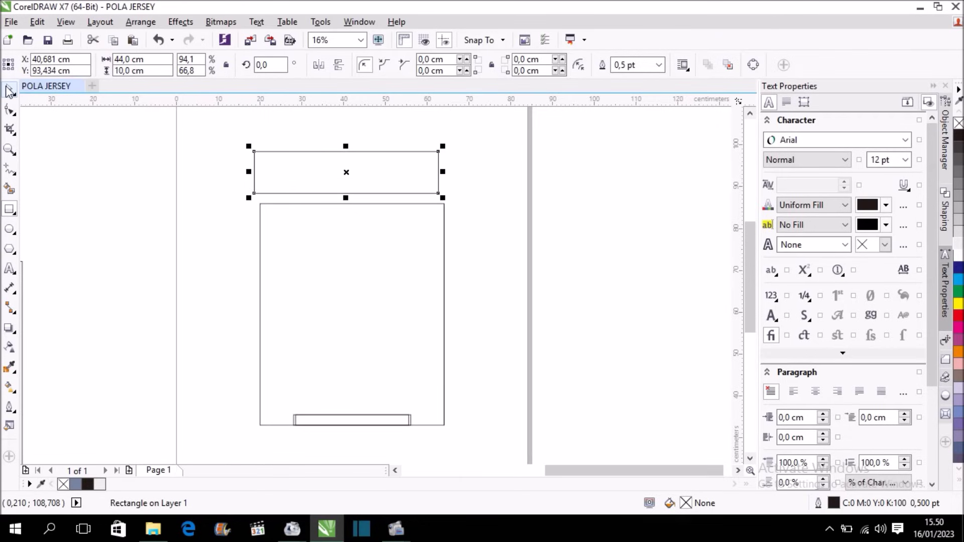
Move the 44 × 10 cm rectangle so it sits flush on the large rectangle's top edge.
scroll(298, 135, "up", 2)
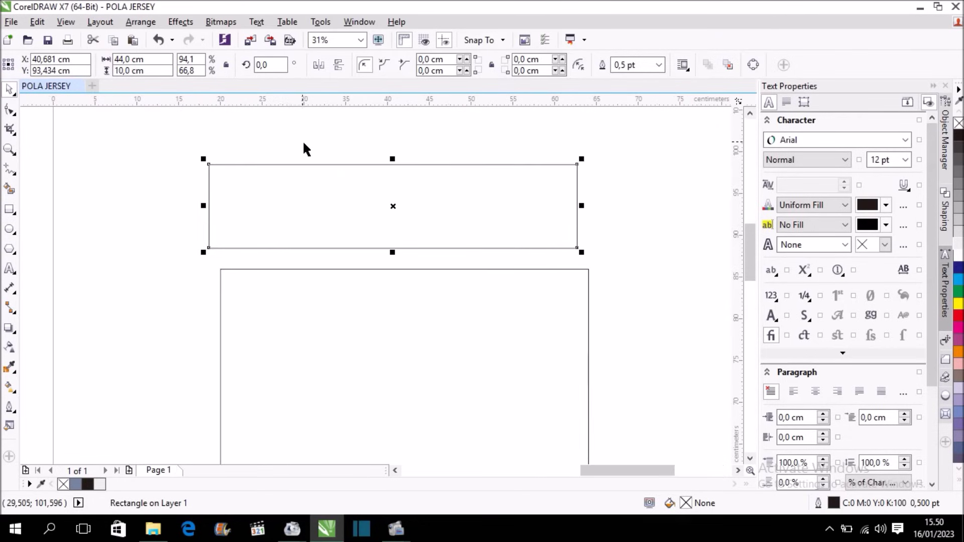
left_click_drag(305, 214, 317, 235)
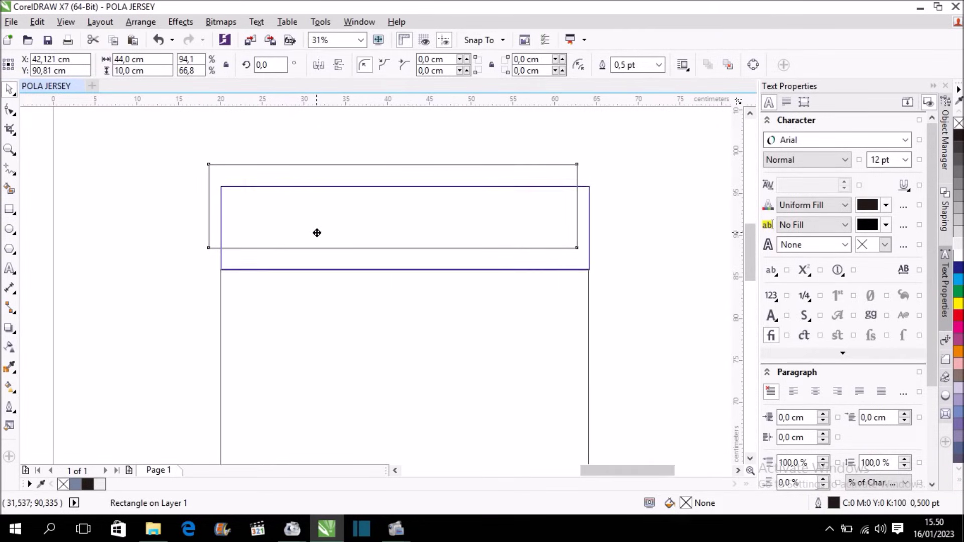
scroll(265, 256, "up", 2)
scroll(254, 260, "up", 2)
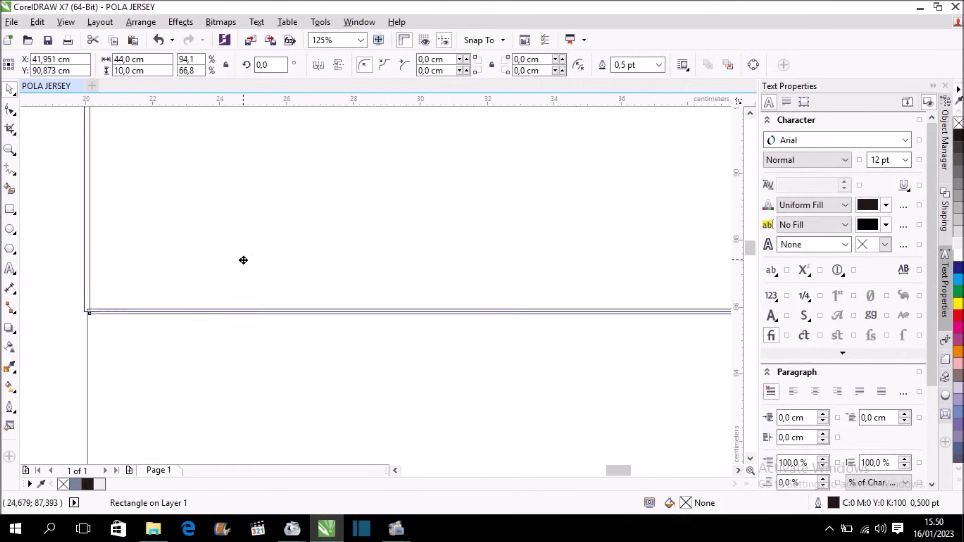
left_click_drag(247, 260, 248, 258)
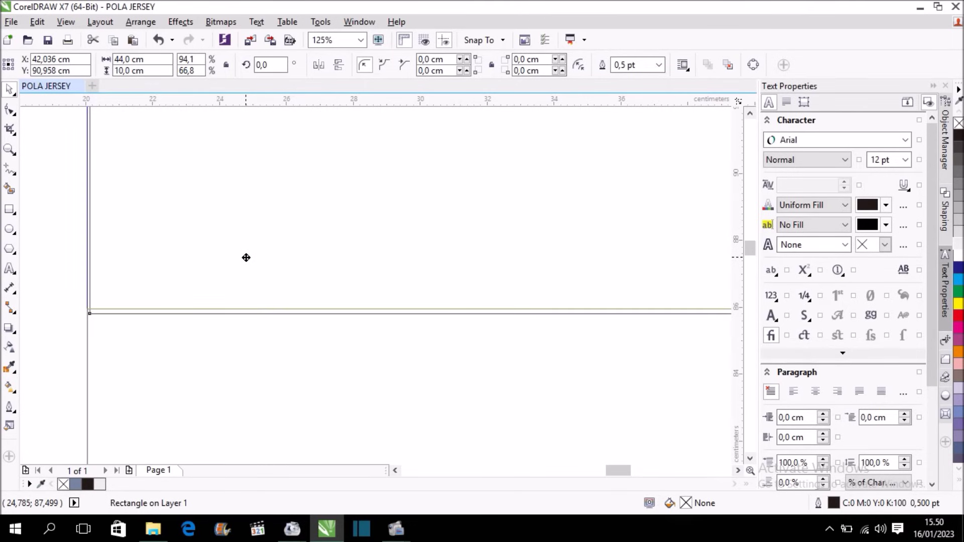
scroll(269, 254, "down", 2)
scroll(284, 249, "down", 2)
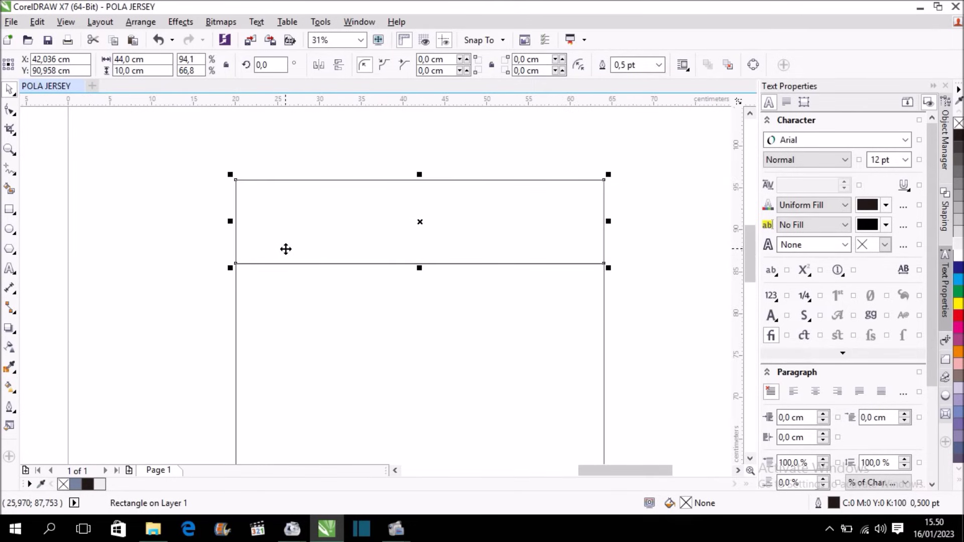
left_click(346, 146)
scroll(372, 145, "down", 2)
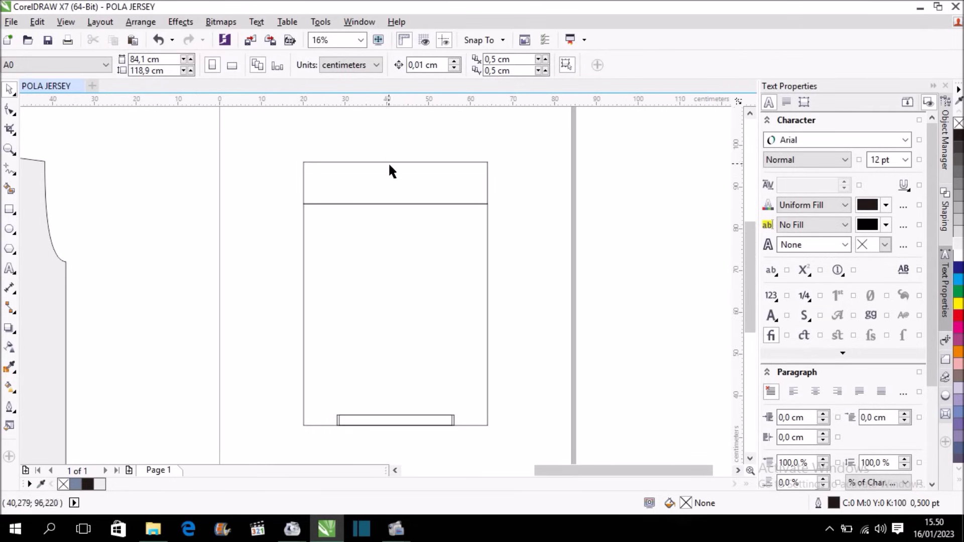
left_click_drag(749, 240, 748, 243)
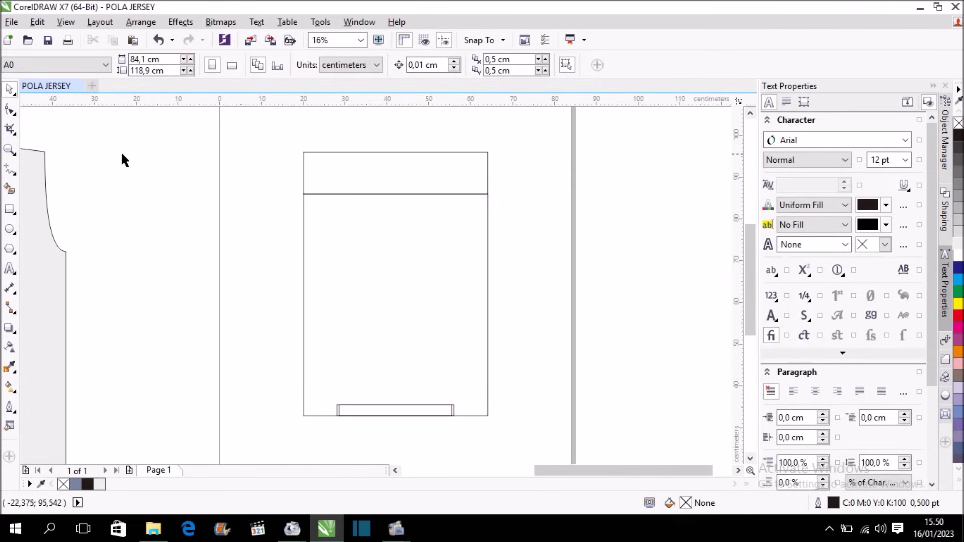
Draw a vertical line, centre it on the page, and stretch its top above the rectangle.
left_click(10, 170)
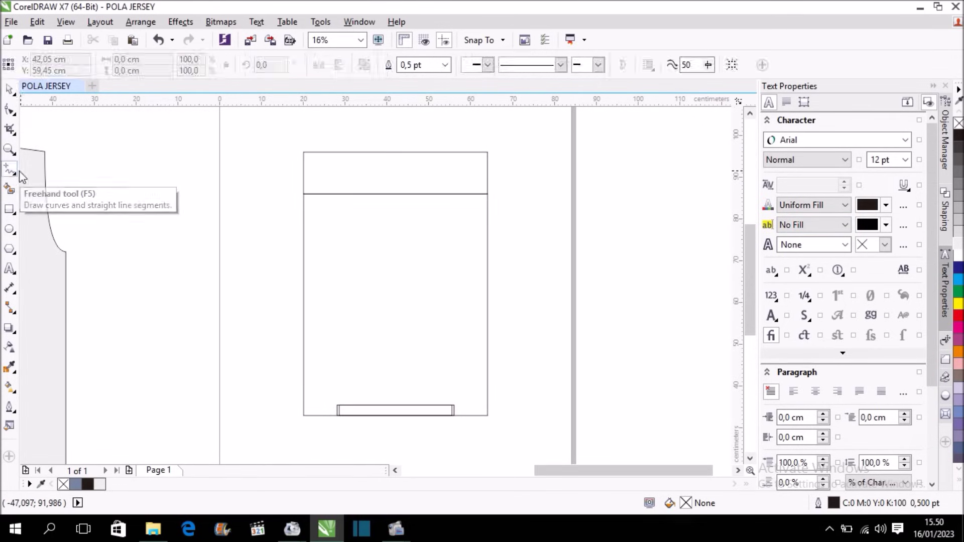
left_click(513, 136)
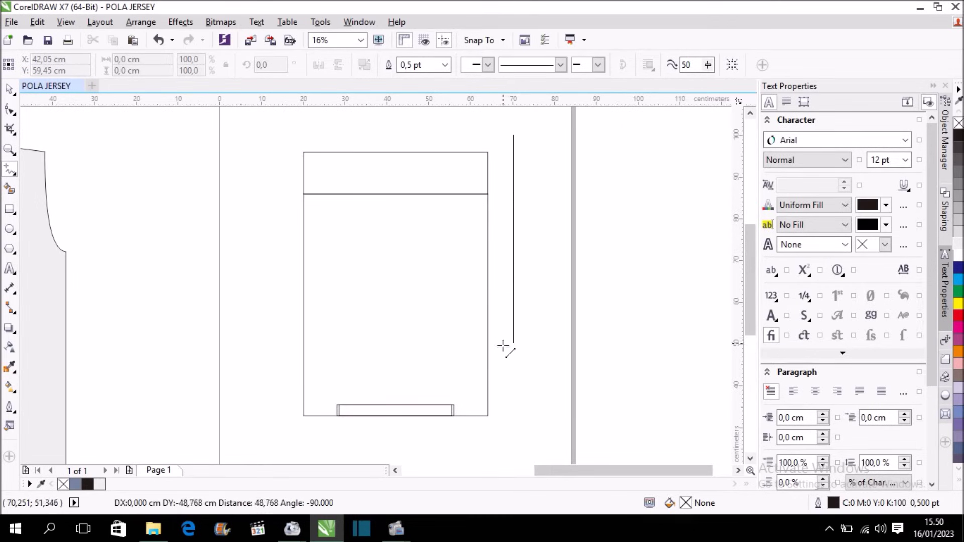
left_click(498, 430)
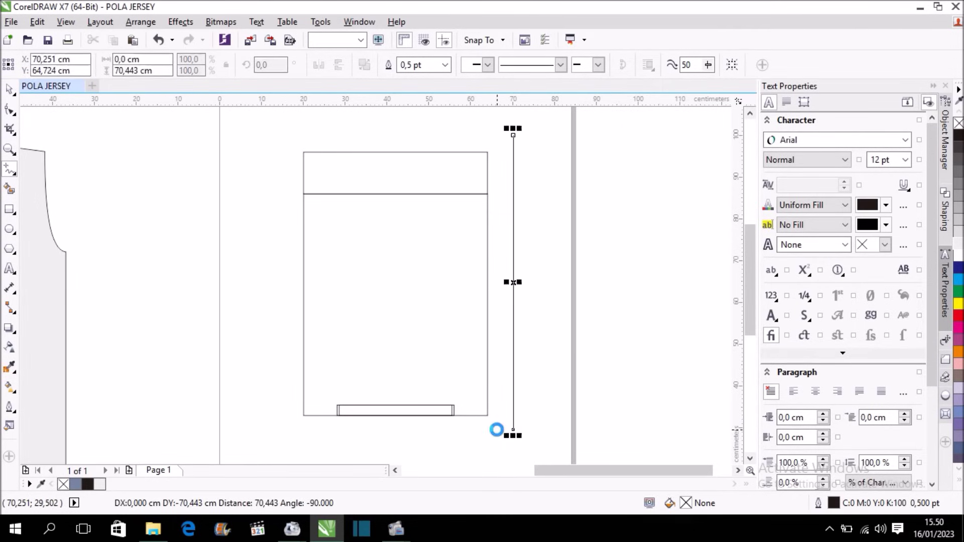
left_click(10, 89)
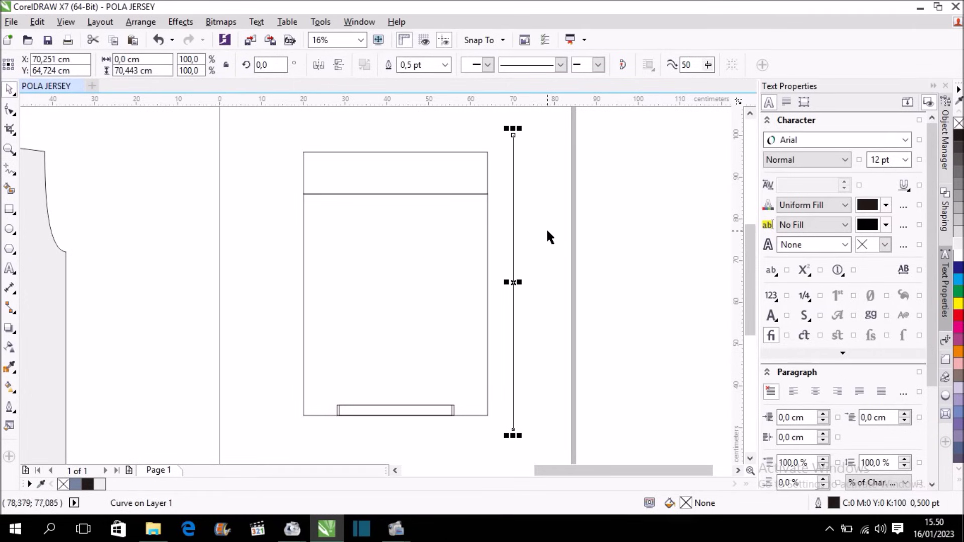
key("p")
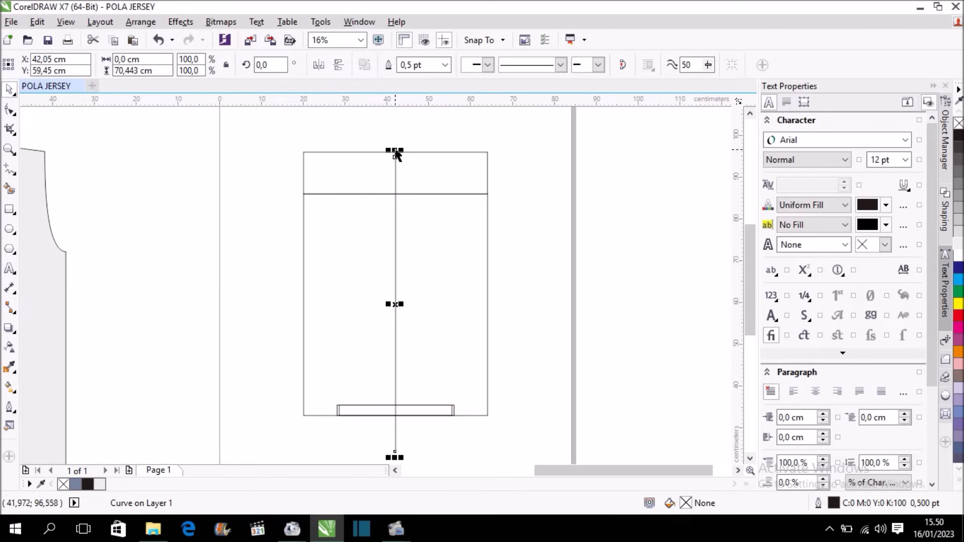
scroll(397, 154, "up", 2)
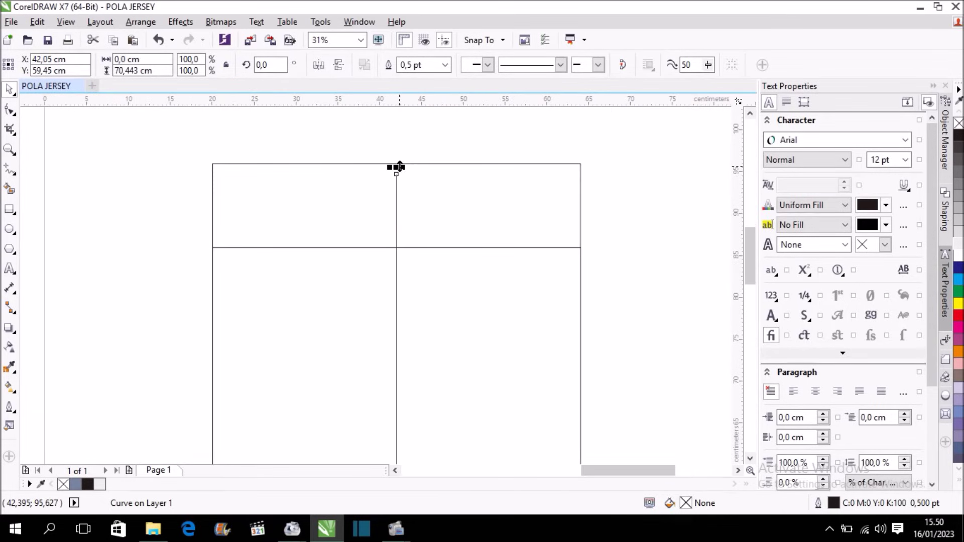
left_click_drag(397, 164, 398, 119)
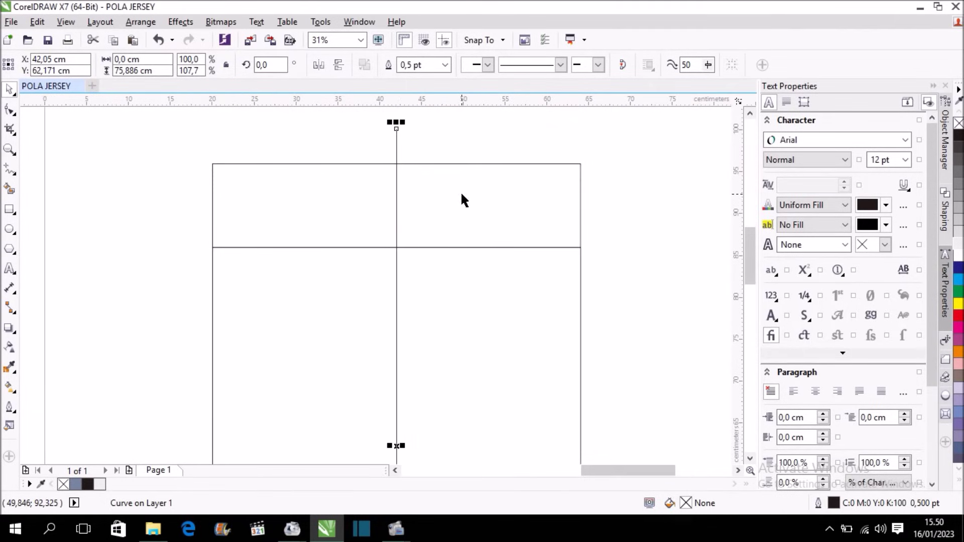
scroll(460, 191, "down", 2)
scroll(594, 189, "down", 2)
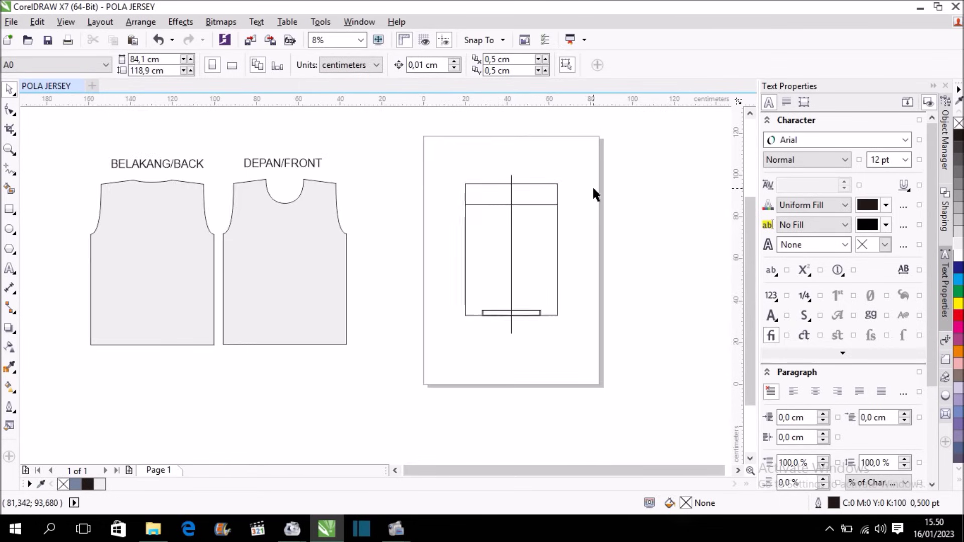
Draw the slanted side seam from the cap line's left end down to the cuff corner.
scroll(512, 286, "up", 2)
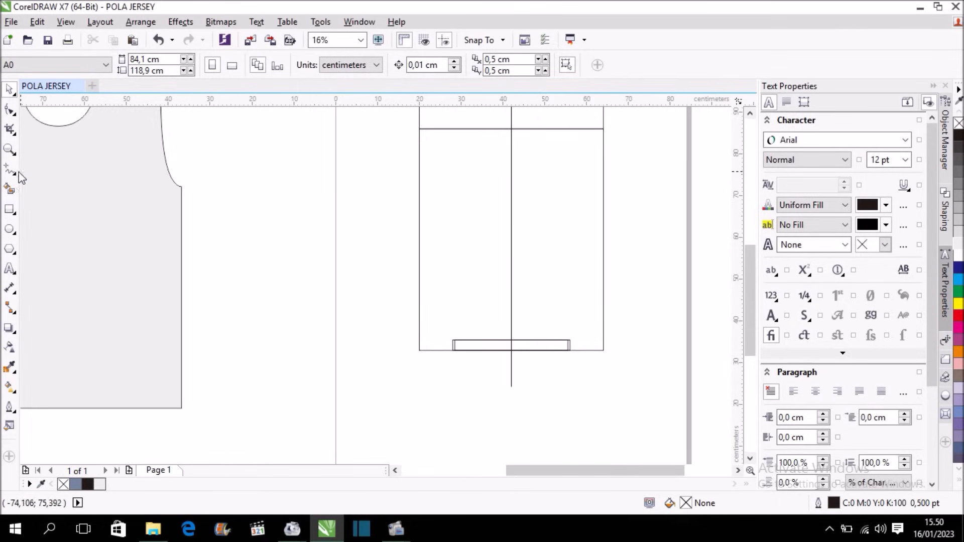
left_click(40, 201)
scroll(455, 341, "up", 2)
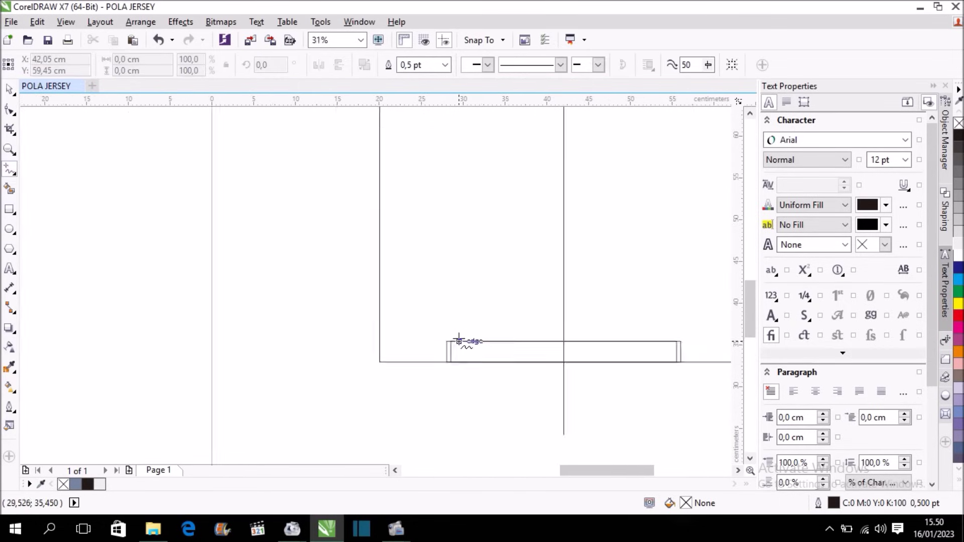
left_click_drag(451, 362, 454, 340)
scroll(455, 349, "up", 4)
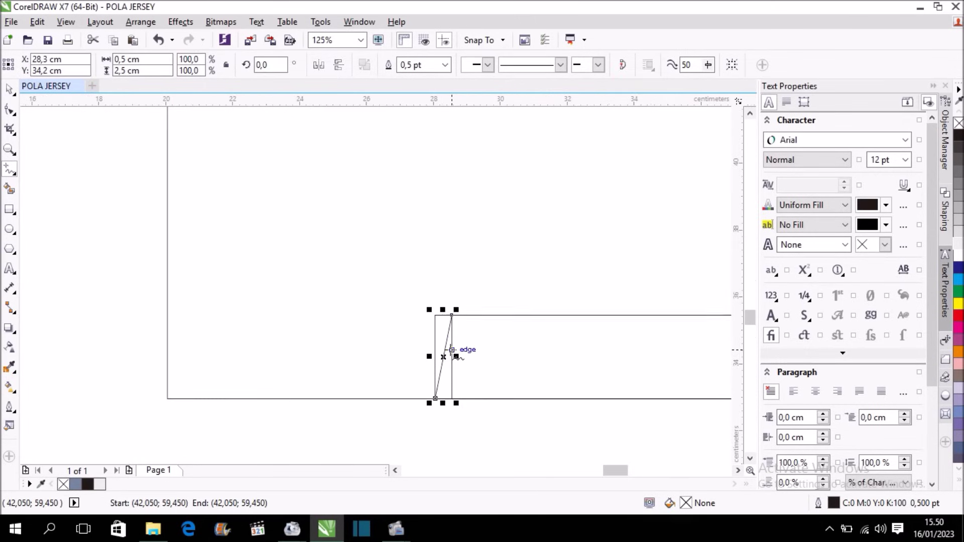
scroll(447, 346, "down", 2)
scroll(447, 347, "down", 2)
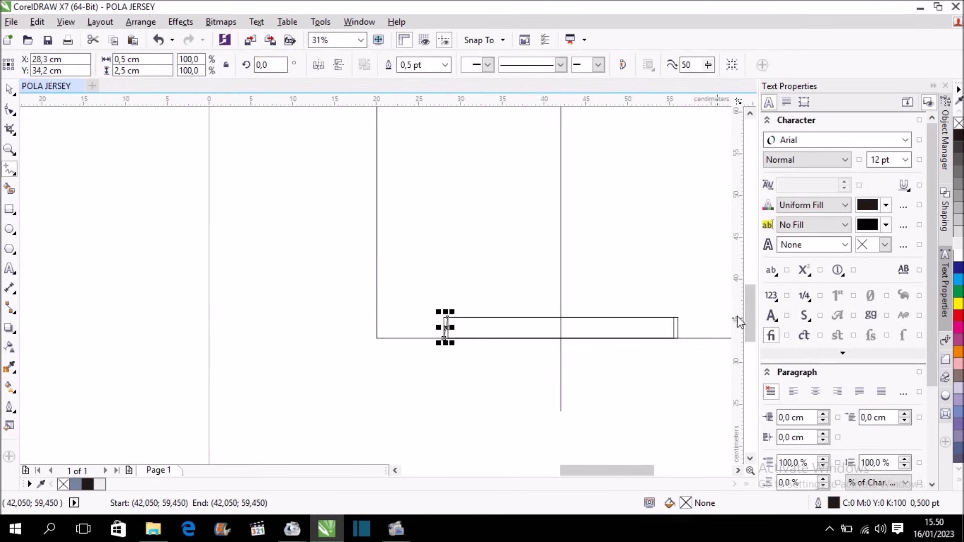
left_click_drag(751, 311, 754, 269)
scroll(546, 271, "down", 2)
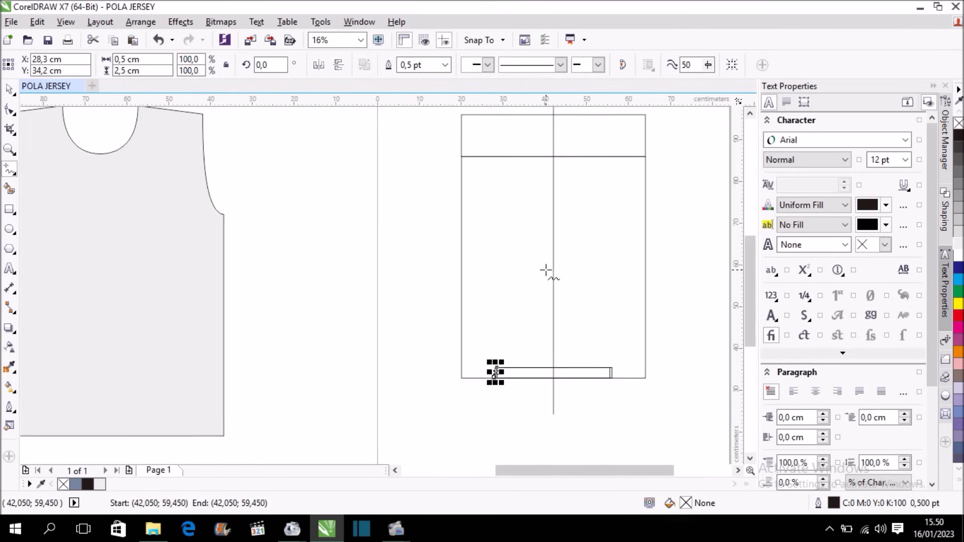
left_click_drag(463, 157, 495, 369)
Draw a diagonal from the centre line's top to the underarm point and select it.
scroll(495, 369, "up", 2)
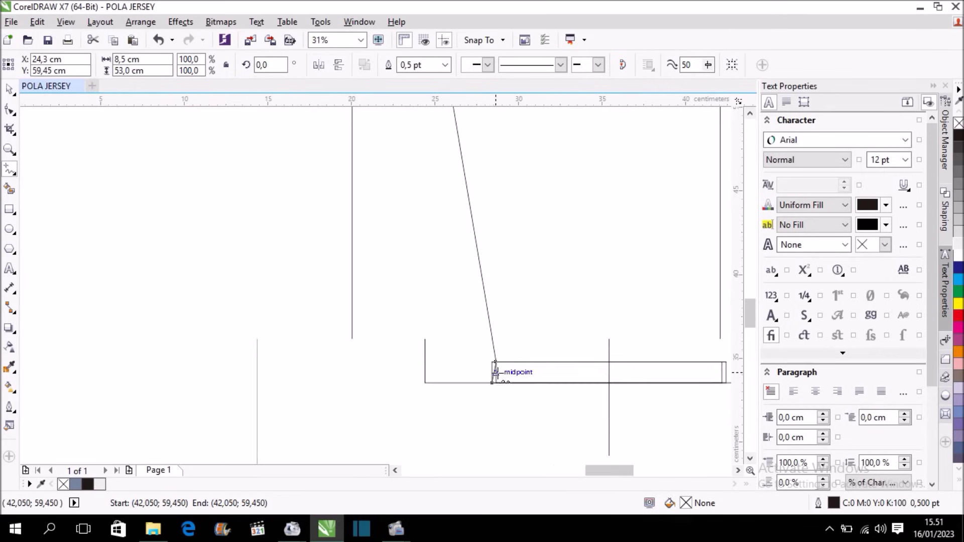
scroll(495, 369, "up", 2)
scroll(517, 319, "up", 1)
scroll(517, 323, "down", 1)
scroll(512, 323, "down", 2)
scroll(559, 218, "down", 3)
scroll(552, 194, "up", 2)
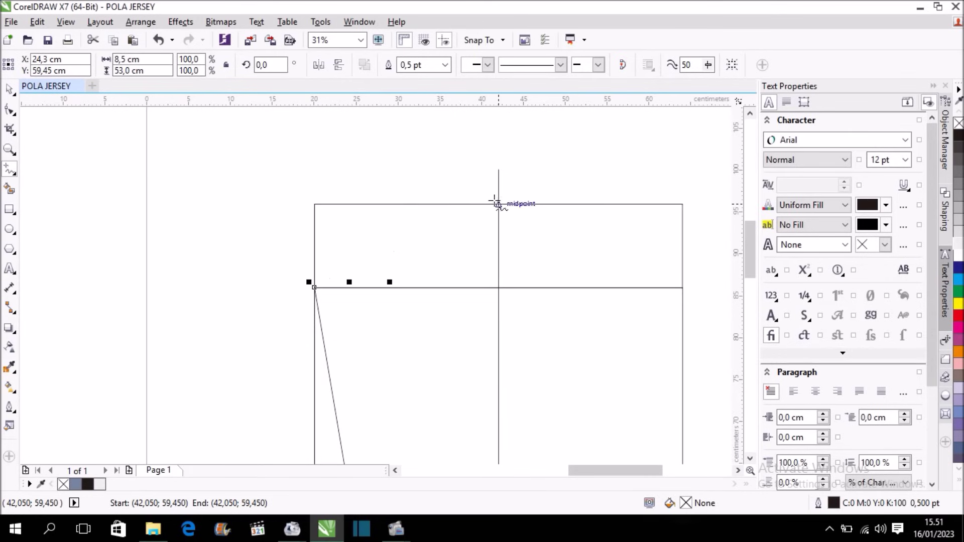
left_click_drag(499, 204, 315, 287)
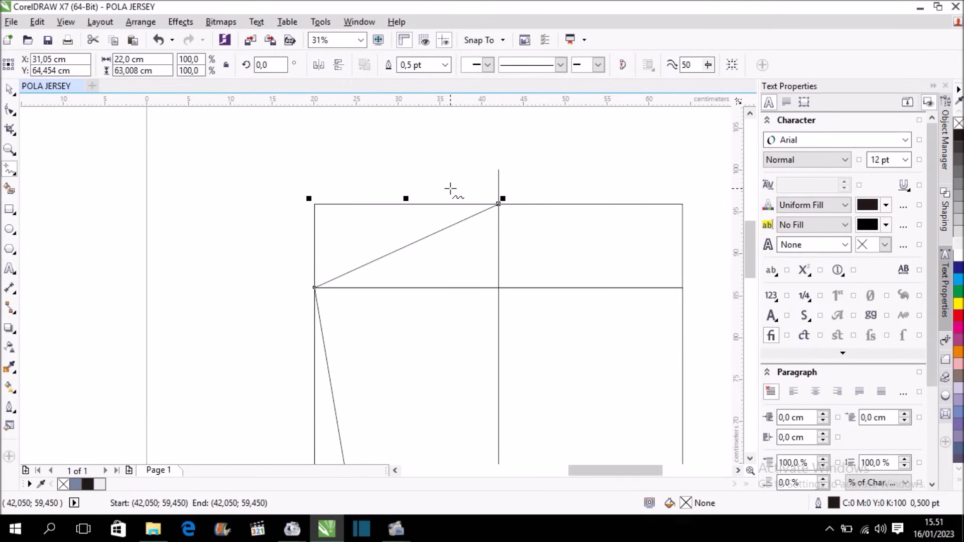
left_click(9, 89)
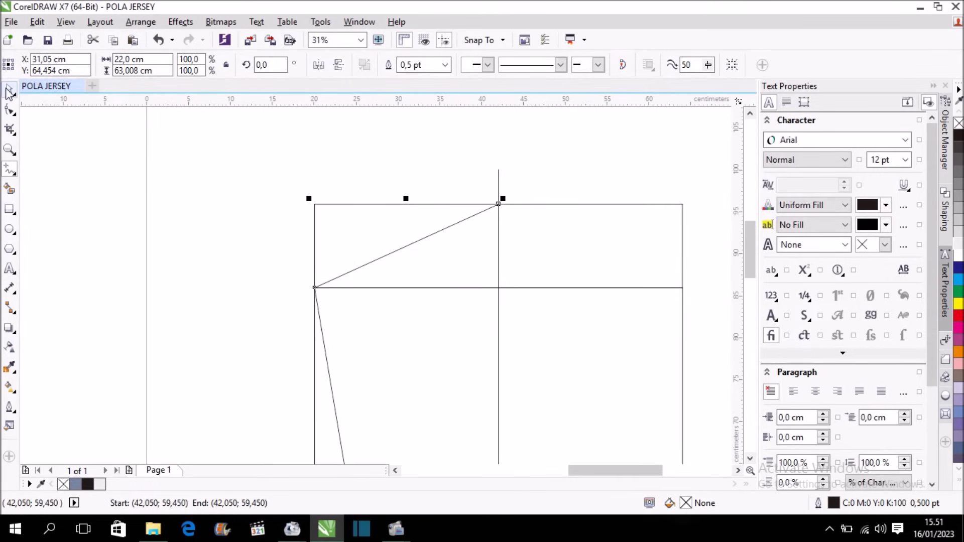
left_click(391, 156)
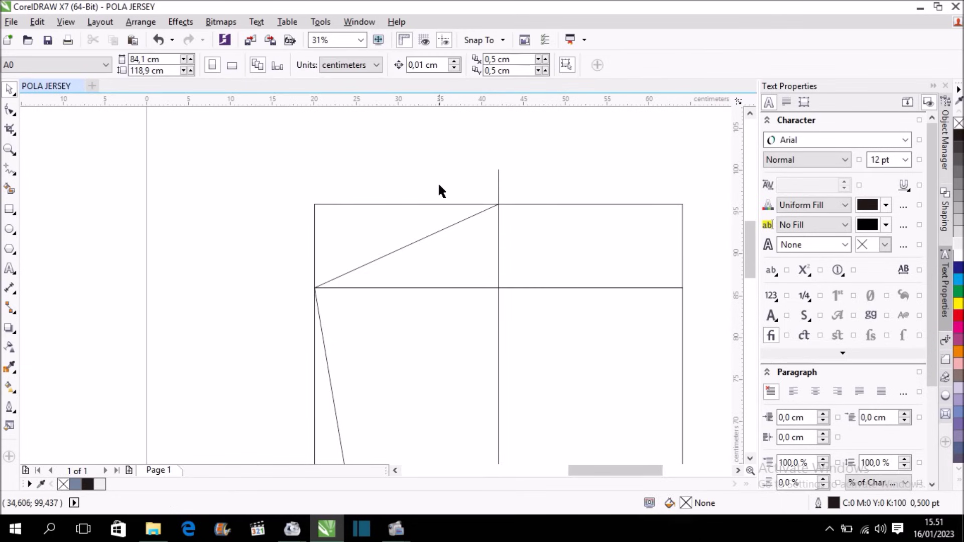
left_click(433, 234)
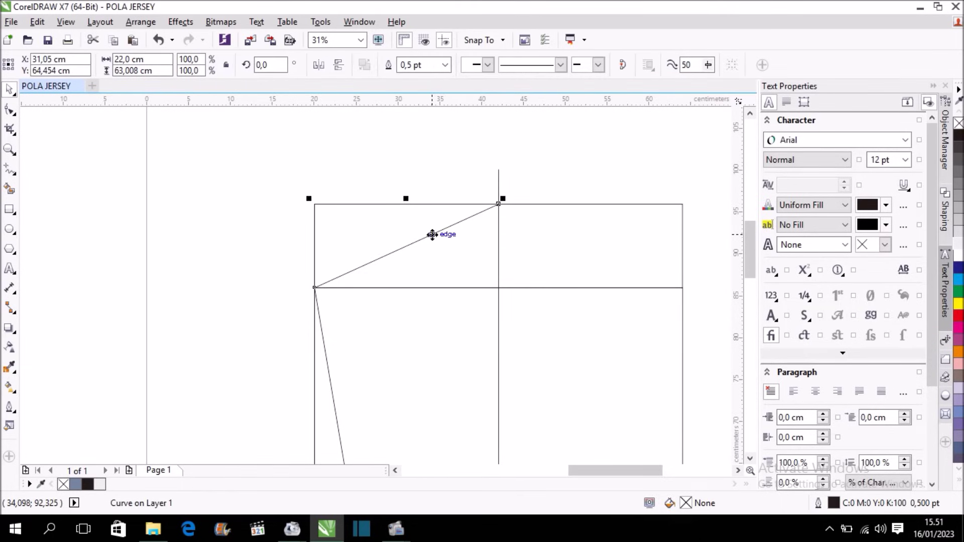
left_click(400, 157)
left_click(402, 247)
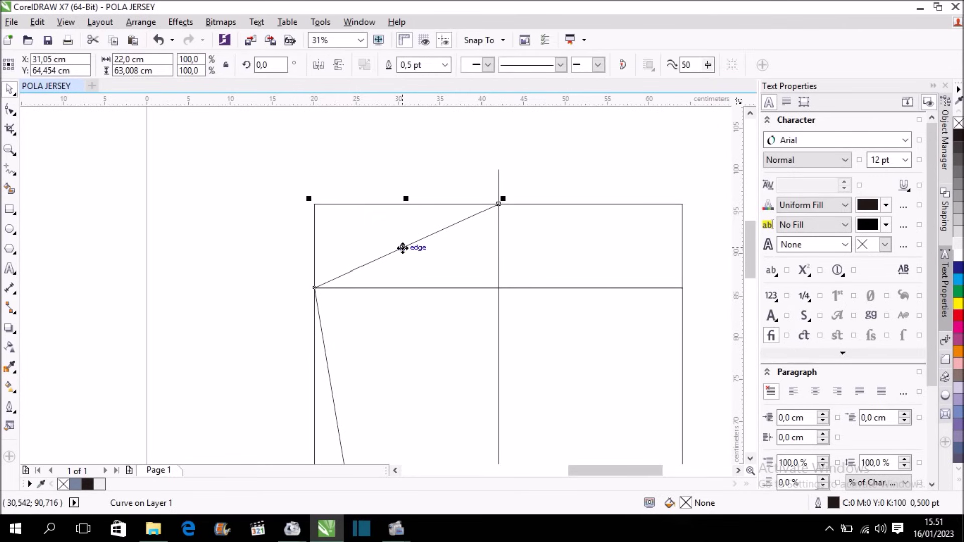
Convert the diagonal to a curve and pull its handles along the top and horizontal lines.
left_click(10, 110)
scroll(396, 245, "up", 2)
right_click(415, 253)
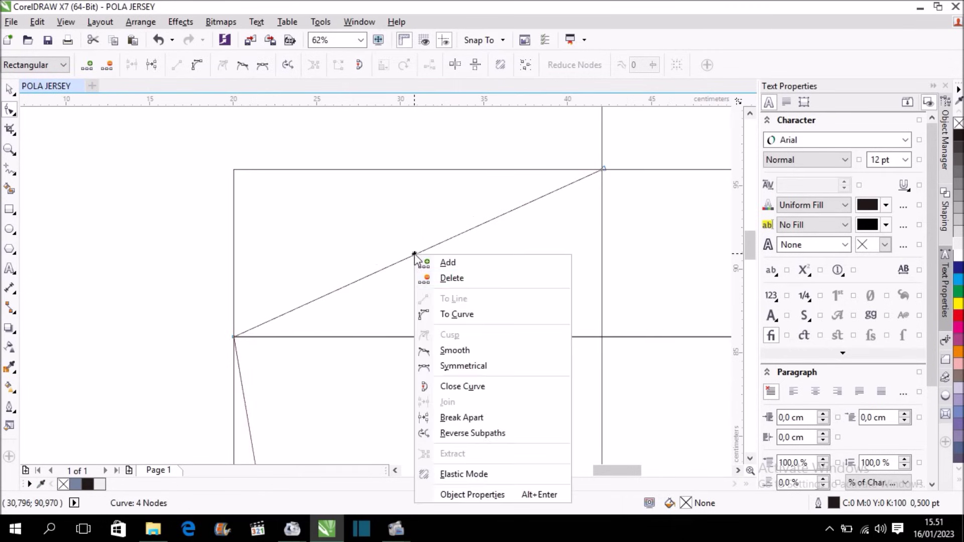
left_click(472, 314)
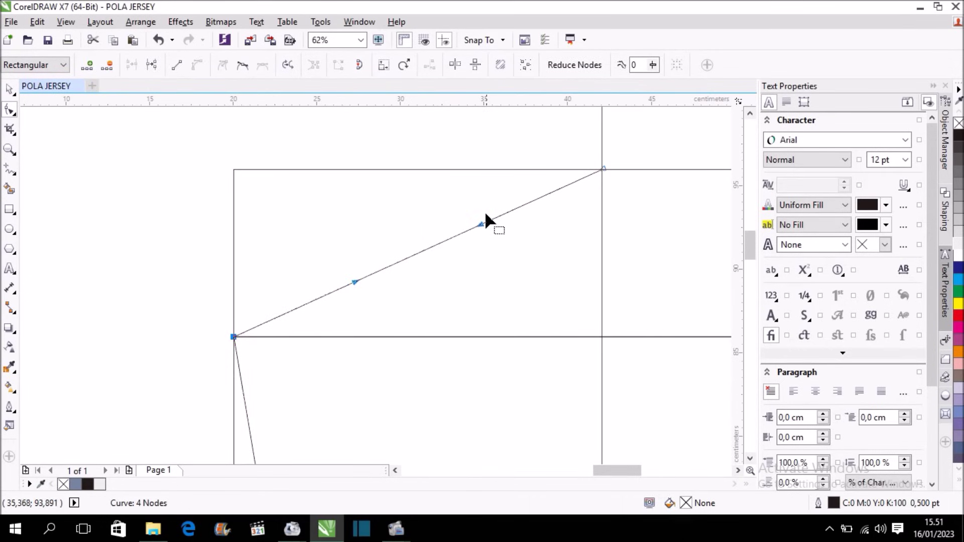
left_click_drag(480, 225, 473, 169)
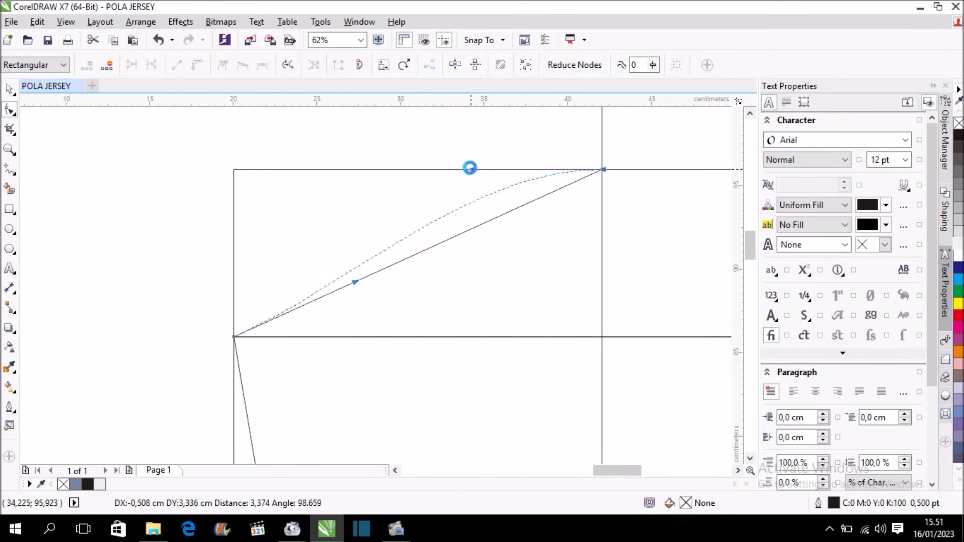
left_click_drag(356, 283, 354, 342)
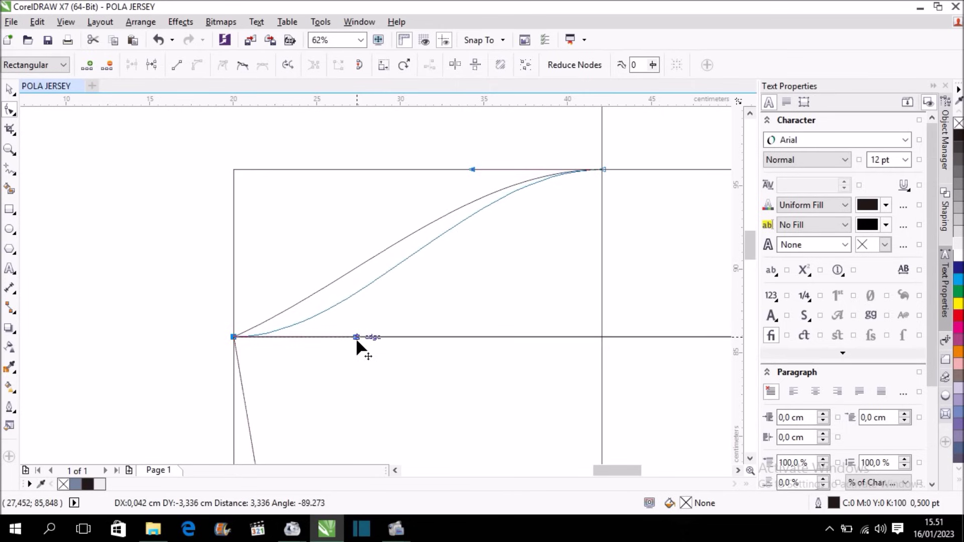
left_click_drag(354, 342, 351, 337)
left_click_drag(472, 169, 411, 169)
Adjust the curve's top end node to flatten the crown of the sleeve cap.
scroll(478, 219, "down", 2)
scroll(478, 219, "up", 2)
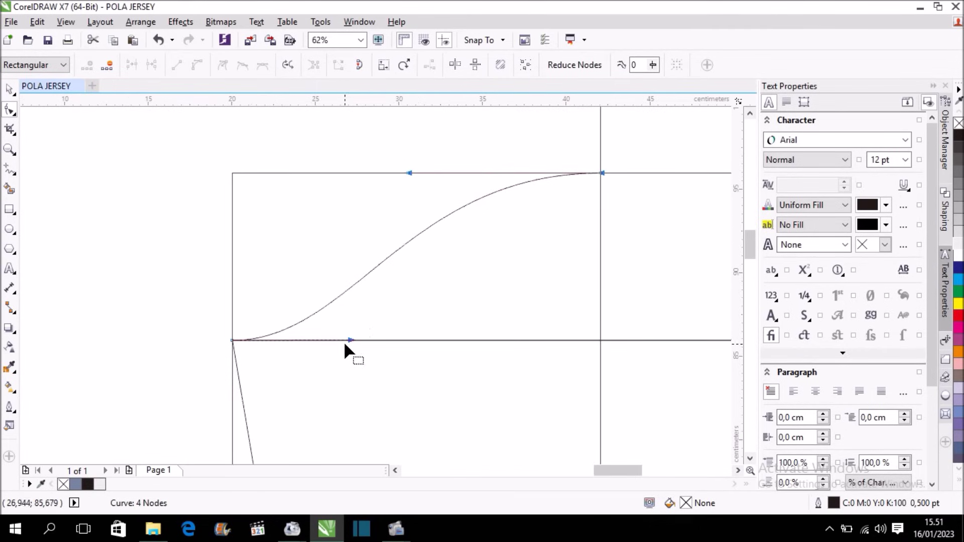
left_click(411, 170)
left_click(601, 173)
left_click_drag(409, 172, 385, 174)
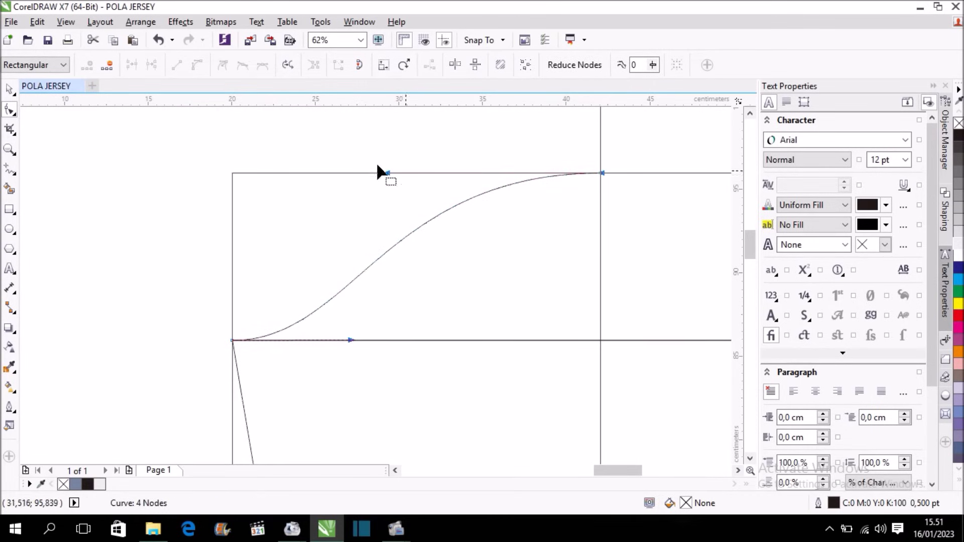
left_click(9, 89)
Delete the large 44 × 53 cm guide rectangle and the 44 × 10 cm top rectangle.
scroll(453, 143, "down", 2)
scroll(453, 143, "down", 2)
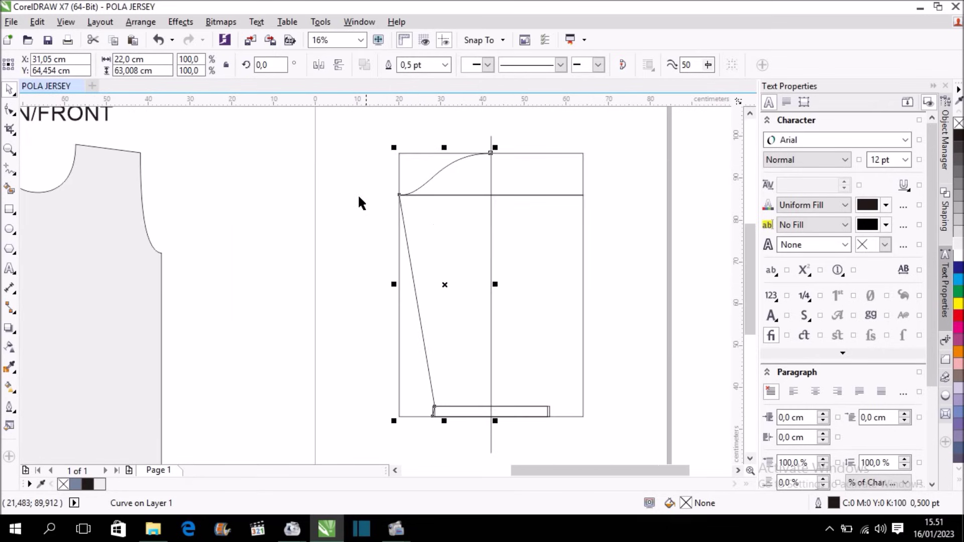
left_click(344, 192)
scroll(345, 191, "down", 1)
scroll(414, 217, "up", 2)
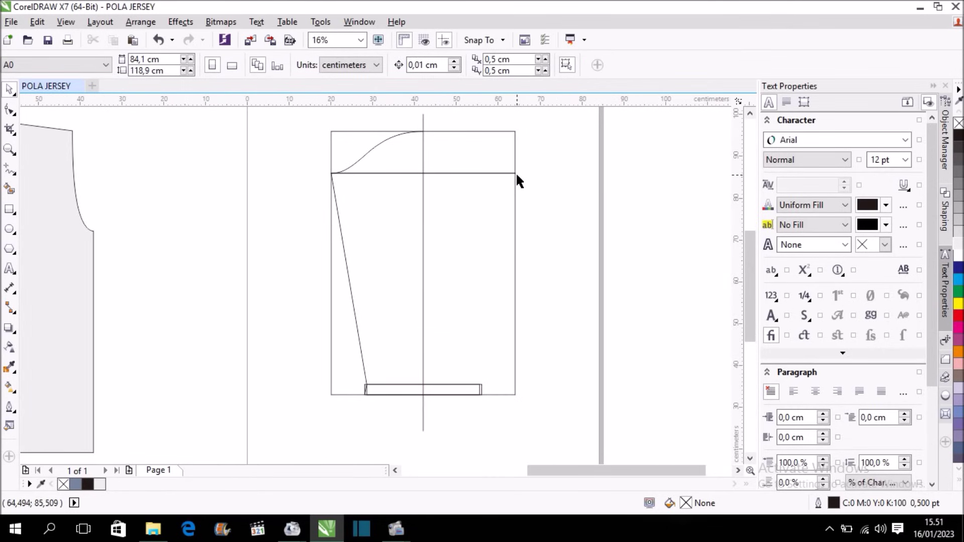
left_click(344, 328)
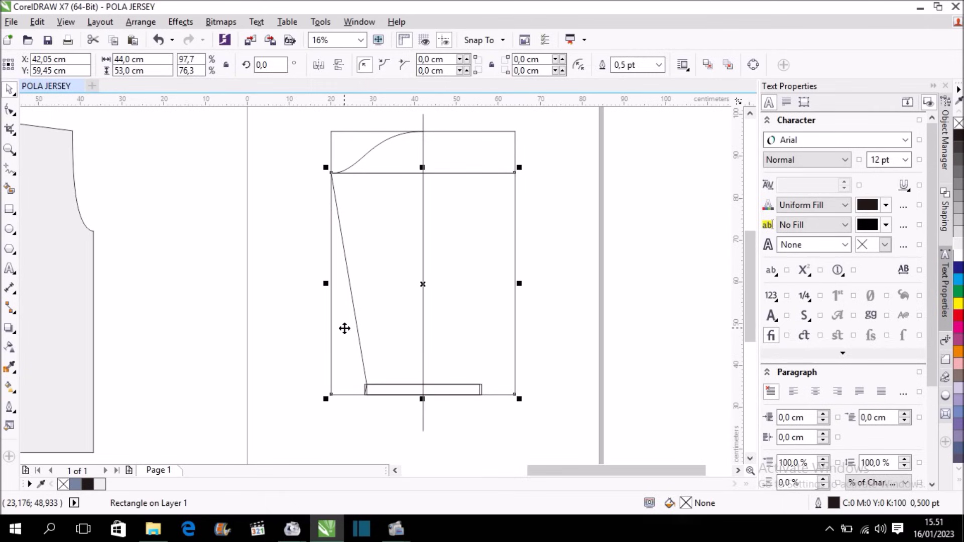
key("Delete")
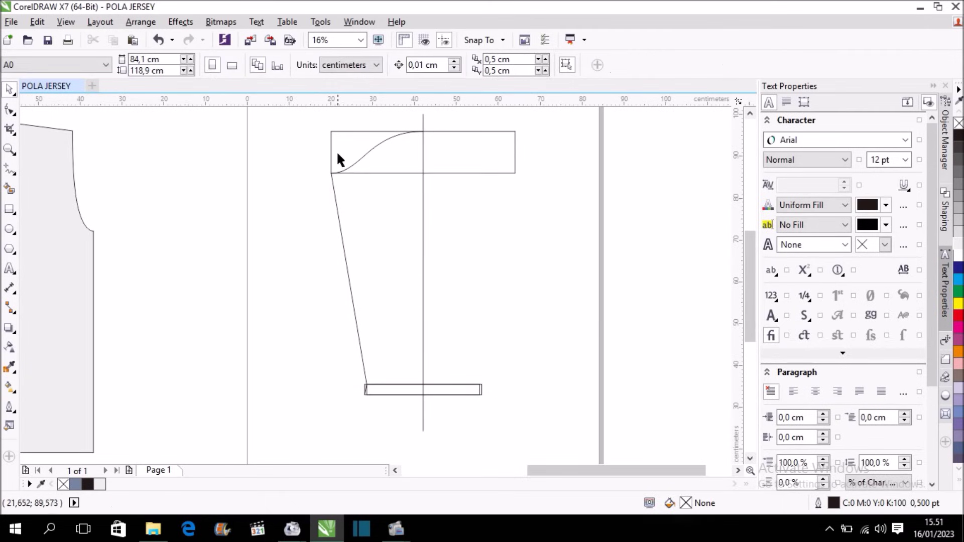
left_click(334, 140)
key("Delete")
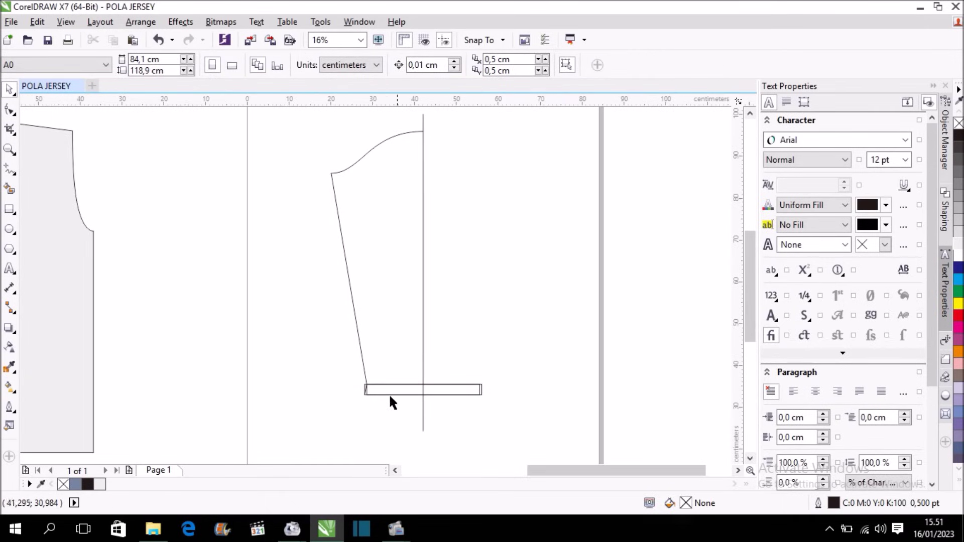
Zoom in on the sleeve lines and select the Smart Fill tool.
scroll(375, 390, "up", 1)
scroll(395, 374, "up", 1)
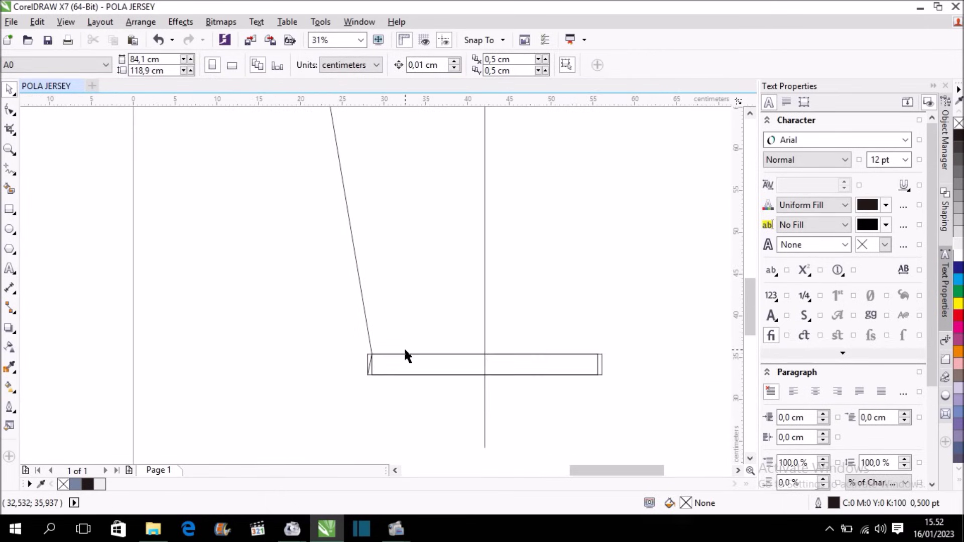
scroll(405, 355, "down", 1)
scroll(415, 354, "up", 1)
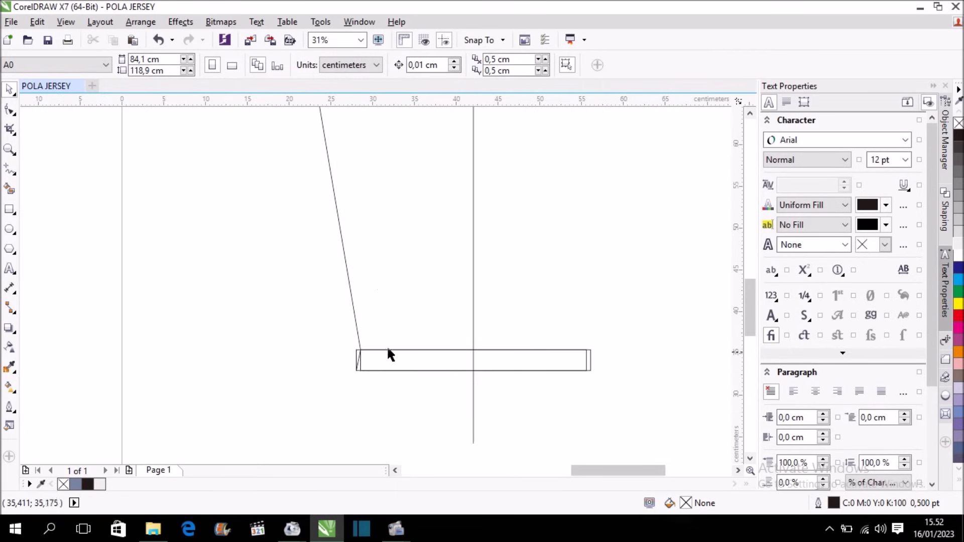
left_click(9, 189)
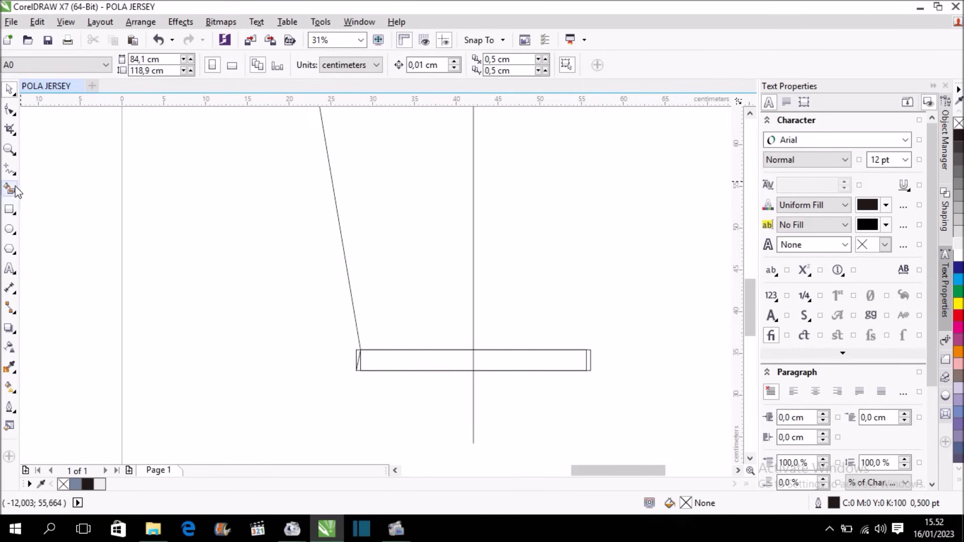
Smart Fill the regions between the sleeve lines, the hem strip and the hem-corner sliver.
left_click(419, 274)
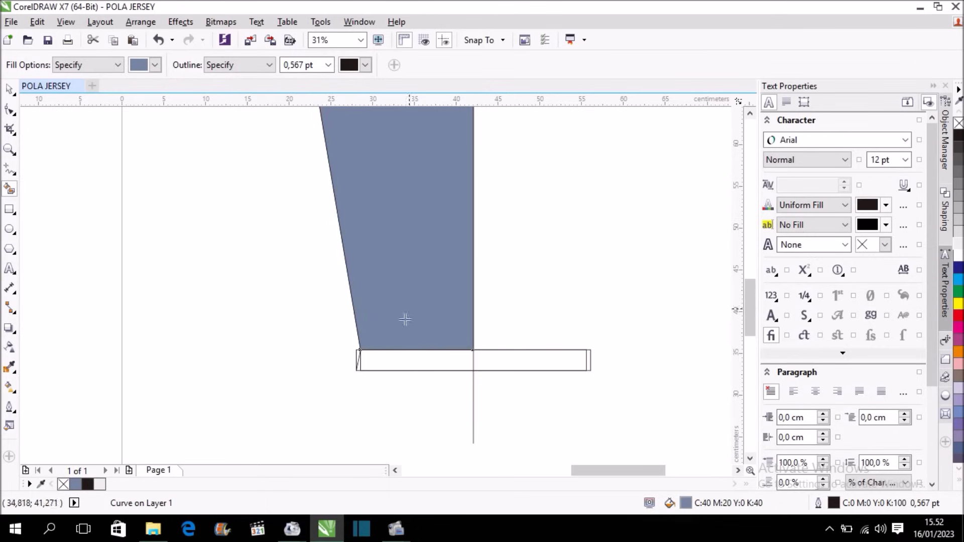
scroll(380, 356, "up", 1)
left_click(370, 362)
left_click(336, 376)
left_click_drag(748, 316, 753, 243)
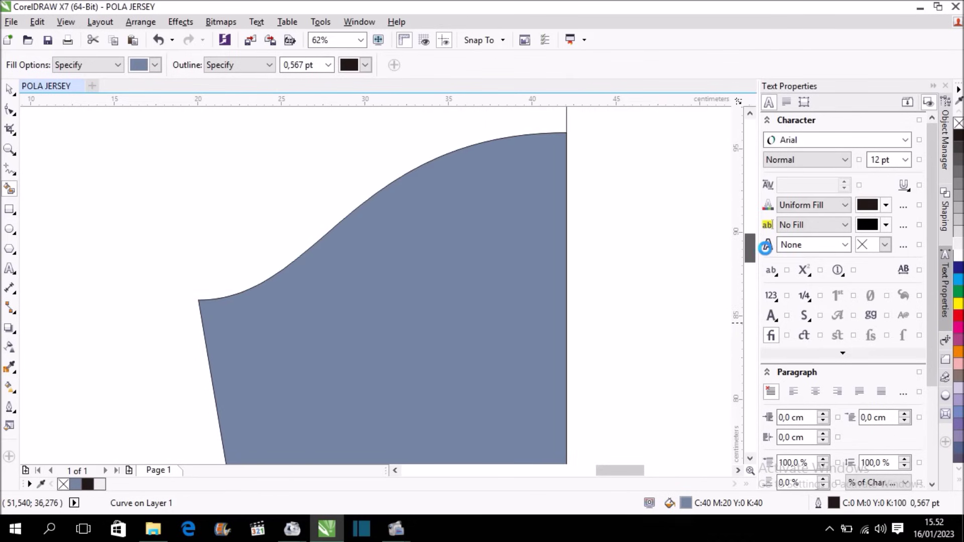
scroll(454, 252, "down", 1)
scroll(454, 252, "down", 1)
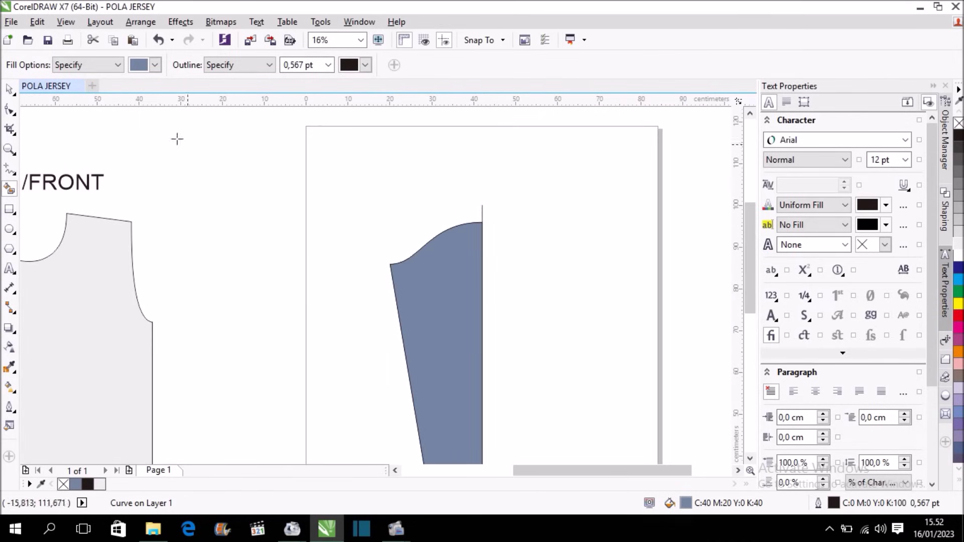
Check the hem rectangle and vertical centre line by selecting and deselecting each.
left_click(9, 89)
left_click_drag(749, 221, 746, 253)
left_click(501, 394)
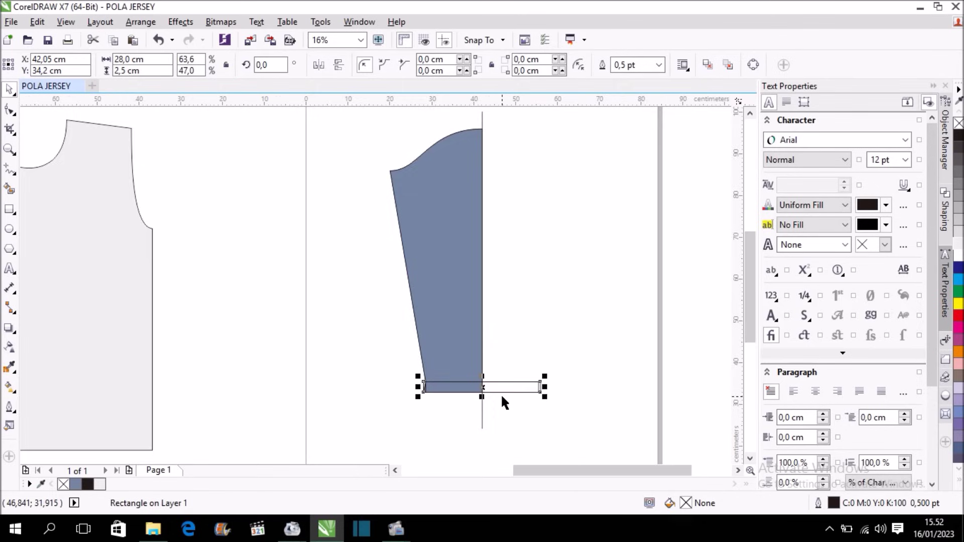
scroll(501, 393, "up", 1)
left_click(380, 399)
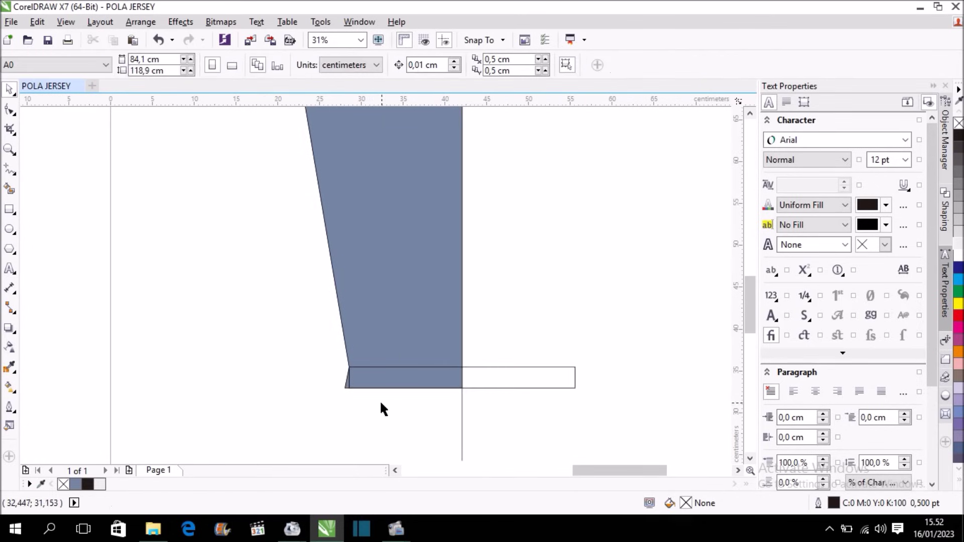
scroll(376, 393, "up", 2)
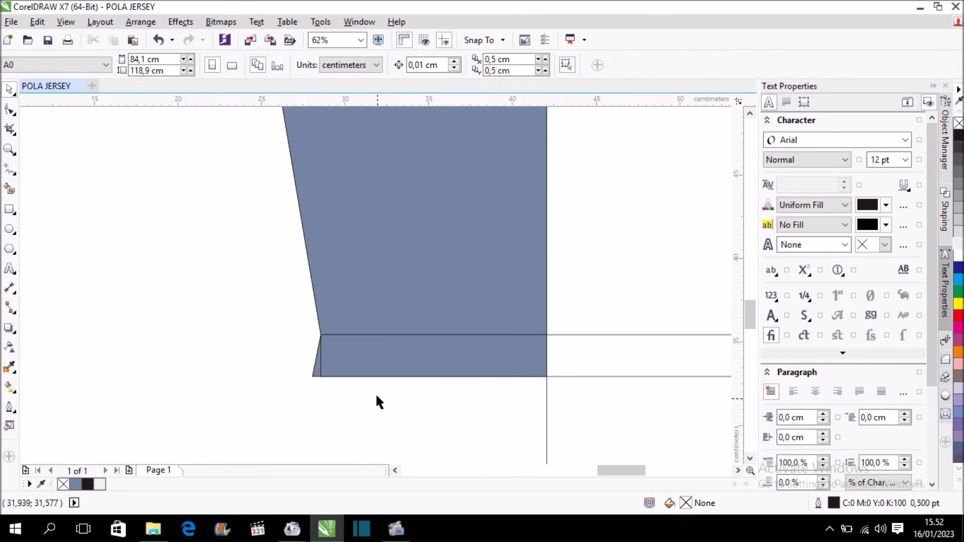
left_click(546, 406)
left_click(552, 397)
scroll(550, 391, "down", 6)
left_click(566, 390)
scroll(566, 389, "up", 4)
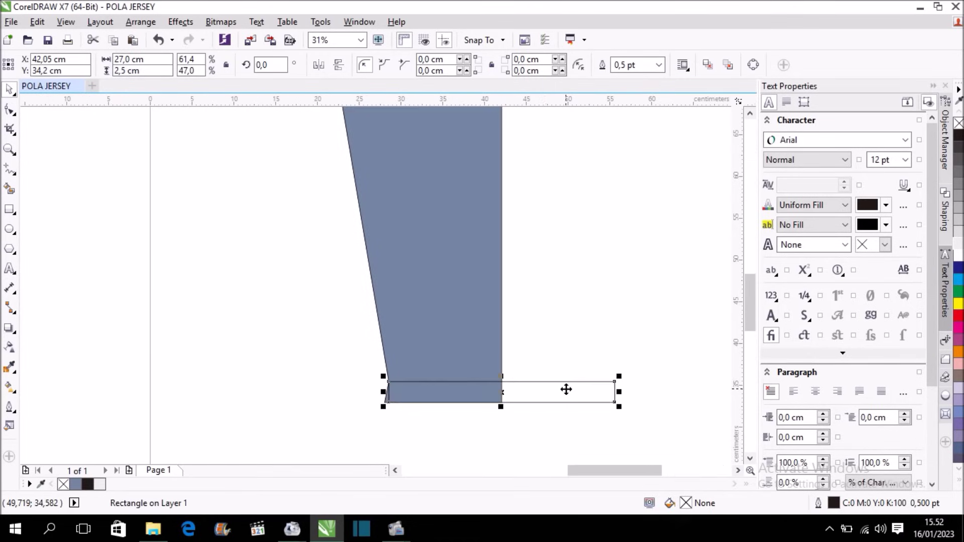
left_click(559, 393)
scroll(552, 394, "down", 2)
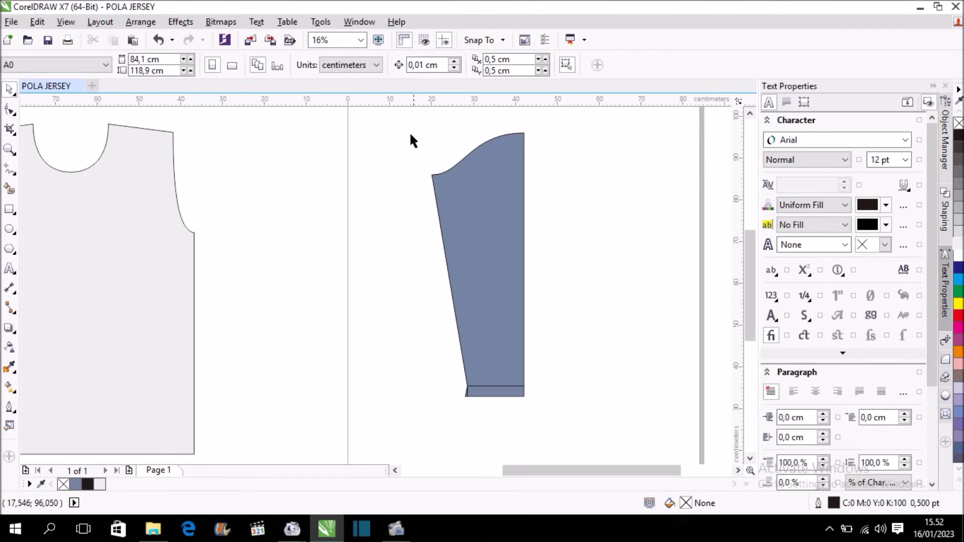
Weld all the sleeve pieces into one closed half-sleeve outline and select it.
left_click_drag(388, 114, 594, 412)
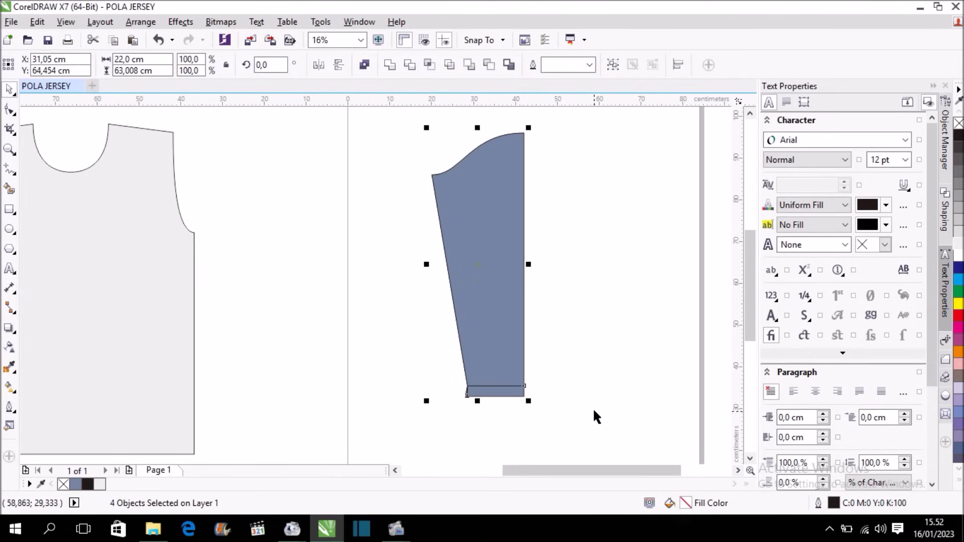
left_click(389, 64)
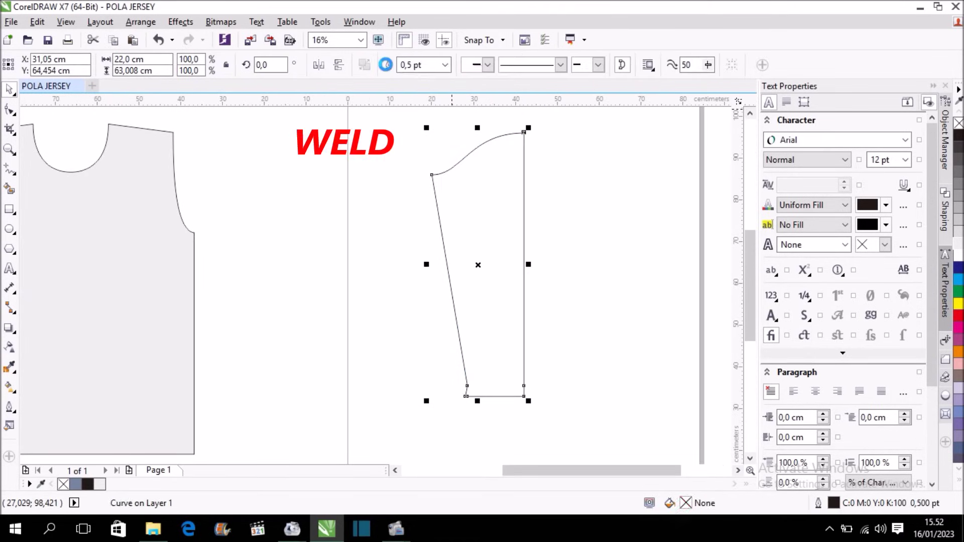
left_click(594, 227)
scroll(462, 231, "down", 2)
left_click(465, 235)
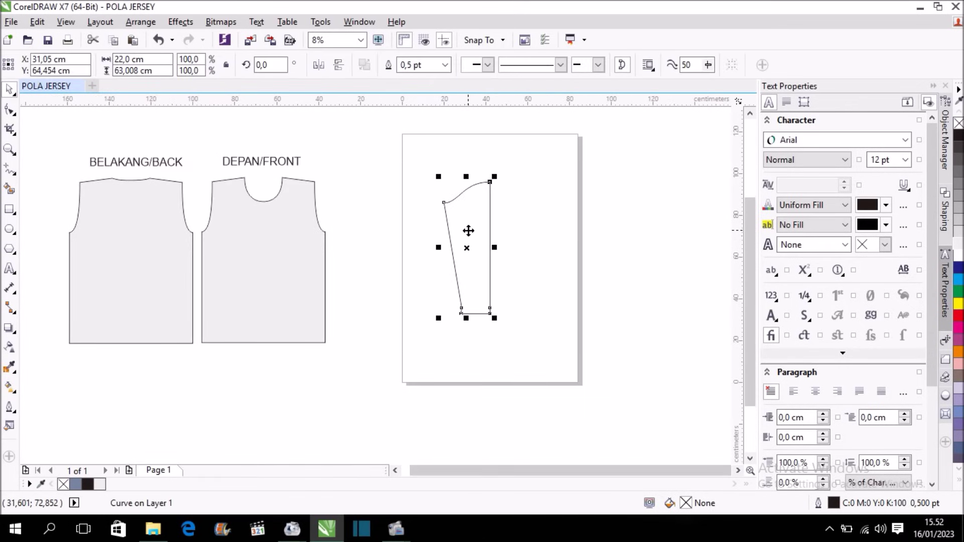
Mirror a copy of the half sleeve and weld both halves into one full sleeve.
left_click_drag(439, 247, 521, 246)
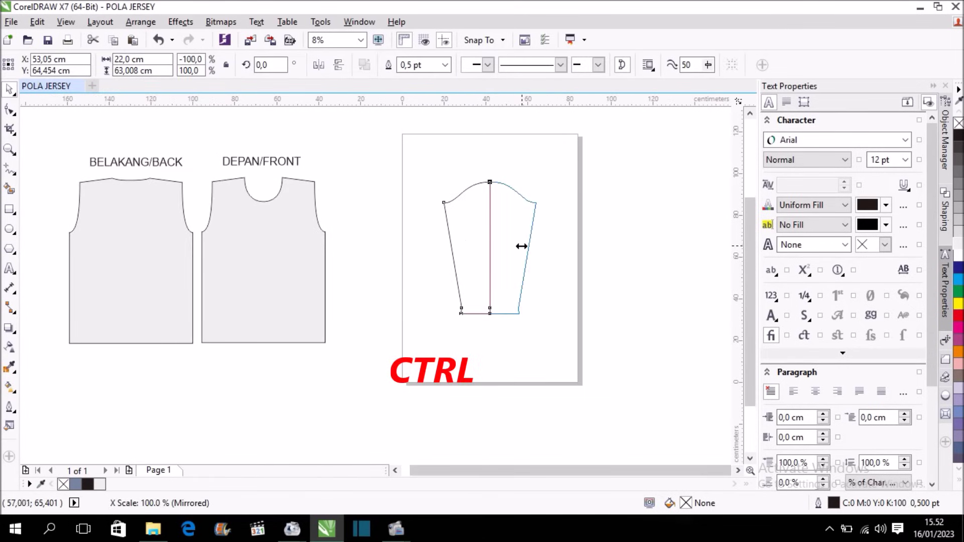
right_click(521, 246)
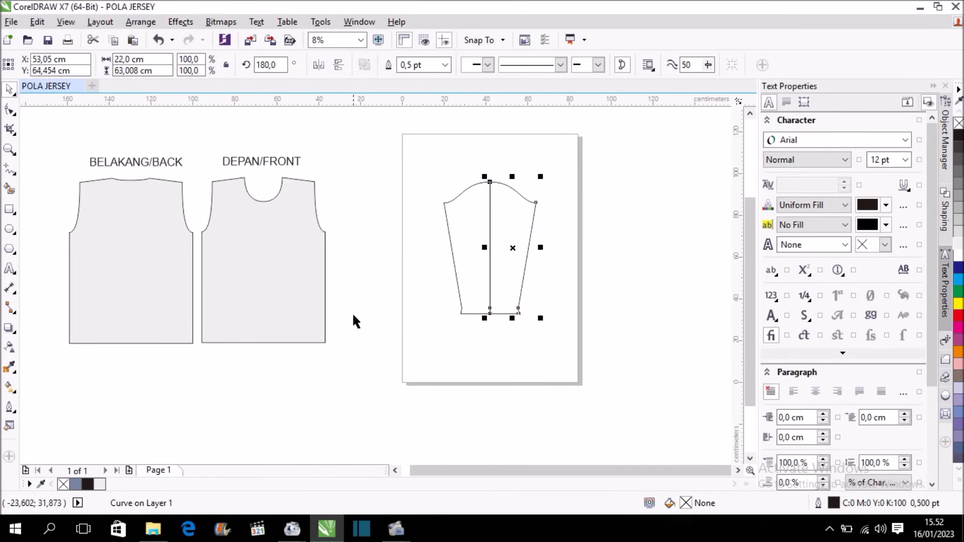
left_click(463, 204, "shift")
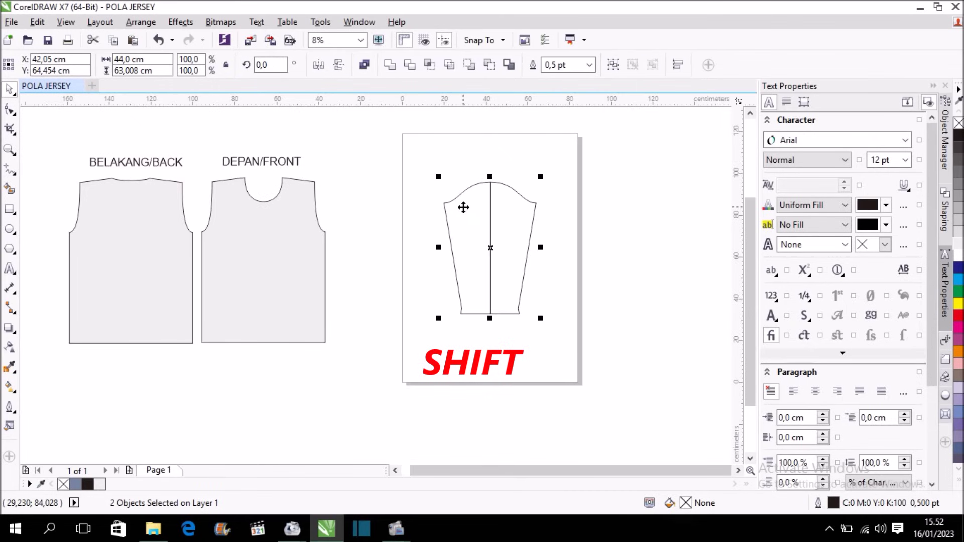
left_click(397, 65)
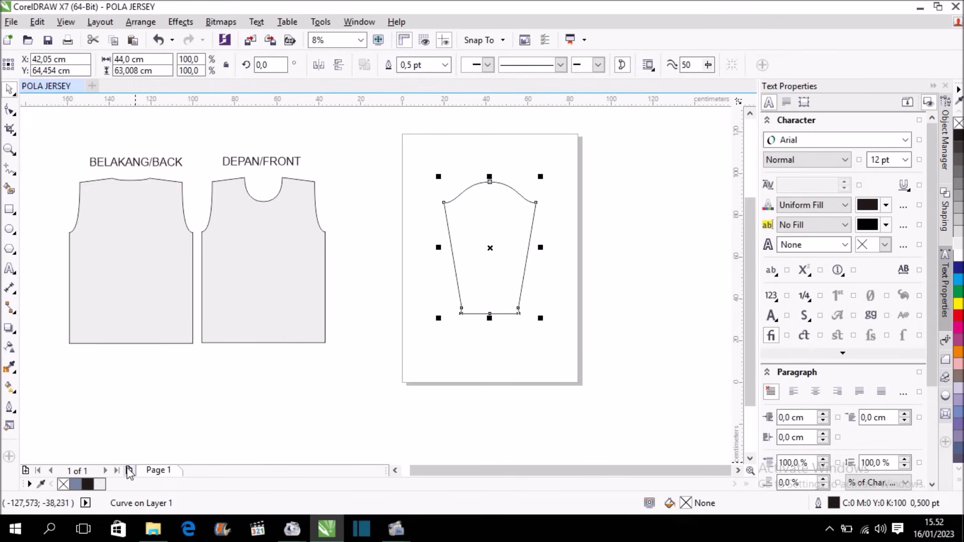
Fill the sleeve with 10% Black and move it left of the back bodice.
left_click(101, 485)
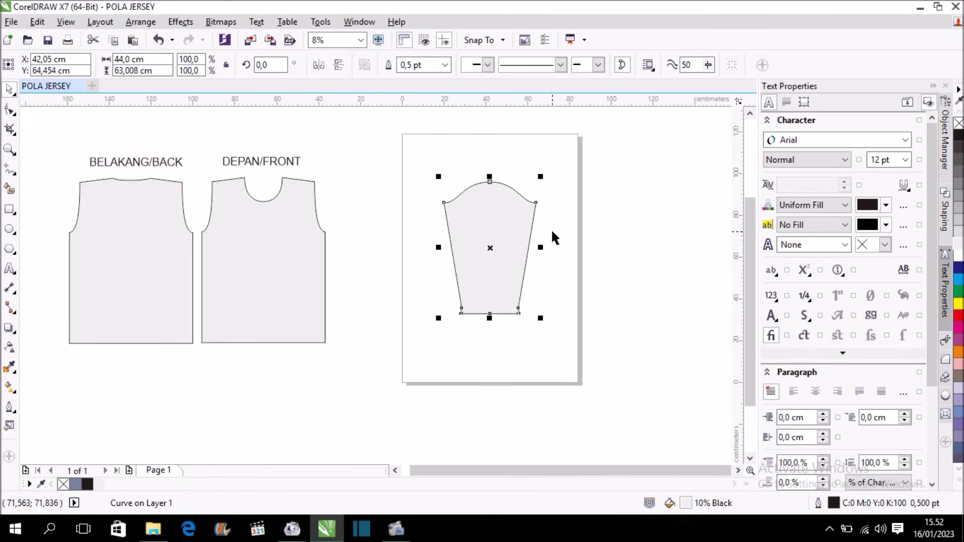
scroll(562, 236, "down", 1)
left_click_drag(533, 235, 293, 251)
scroll(309, 261, "up", 1)
left_click(360, 269, "shift")
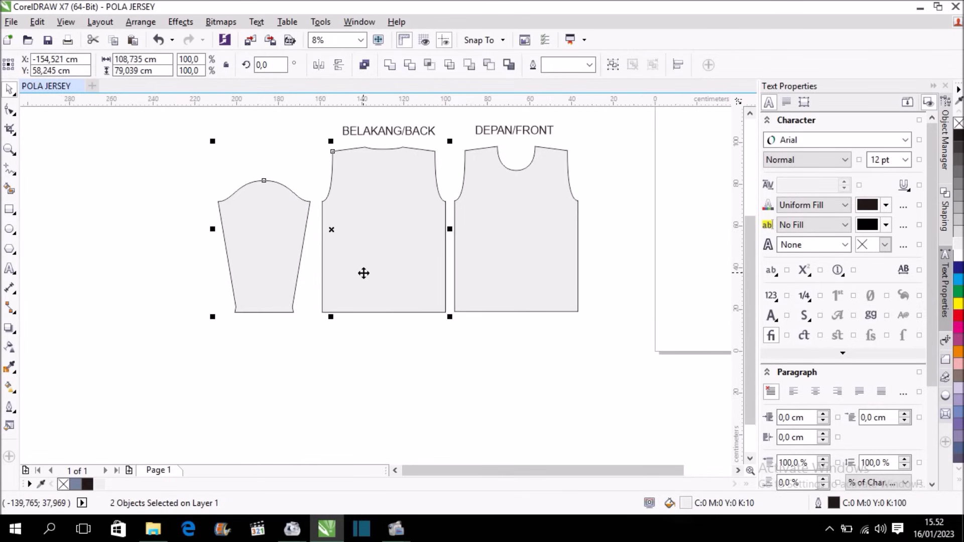
left_click(370, 330)
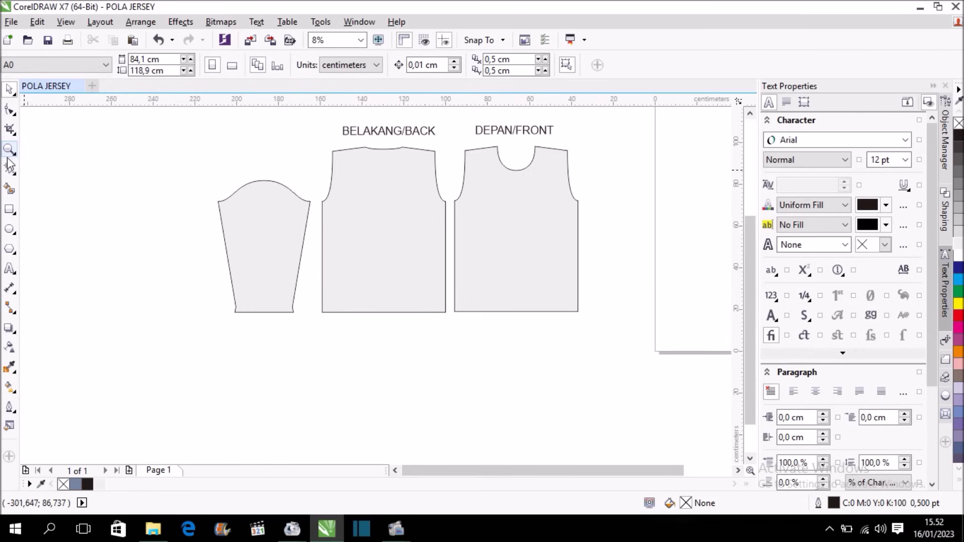
scroll(271, 182, "up", 1)
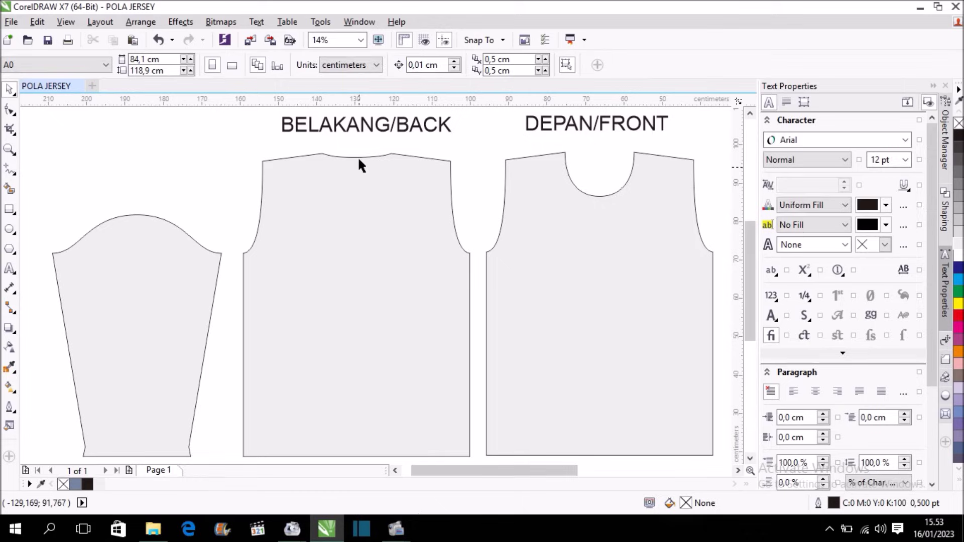
Copy the BELAKANG/BACK title above the long sleeve and retype it as 'LENGAN PANJANG /LONG SLEEVE'.
left_click_drag(369, 132, 142, 133)
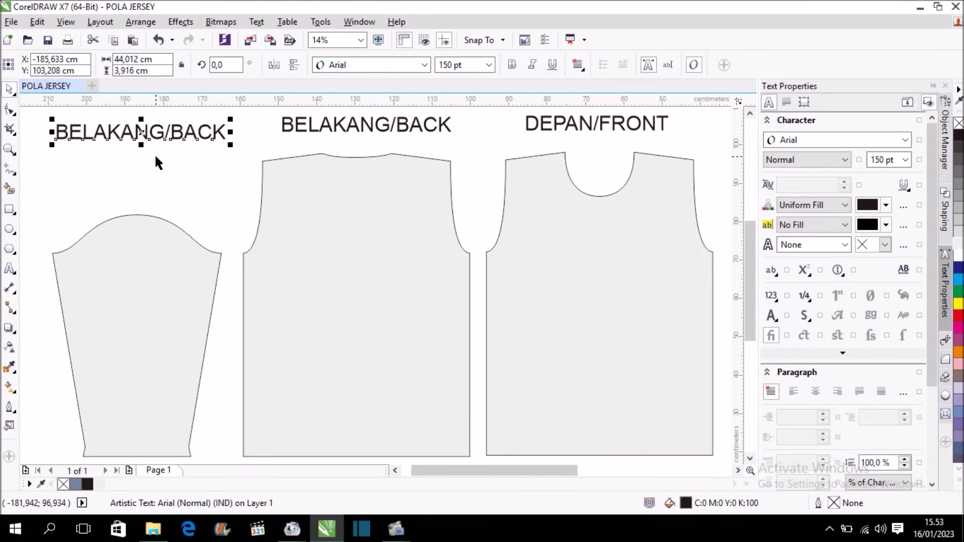
left_click(9, 269)
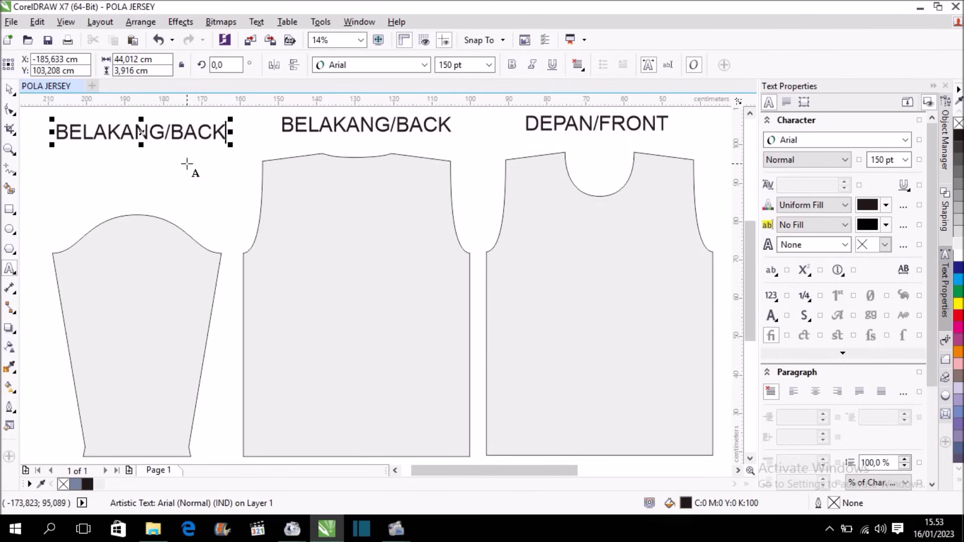
key("BackSpace")
key("BackSpace")
key("BackSpace")
key("BackSpace")
key("BackSpace")
key("BackSpace")
key("BackSpace")
key("BackSpace")
key("BackSpace")
key("BackSpace")
key("BackSpace")
key("BackSpace")
type("len")
key("BackSpace")
key("BackSpace")
key("BackSpace")
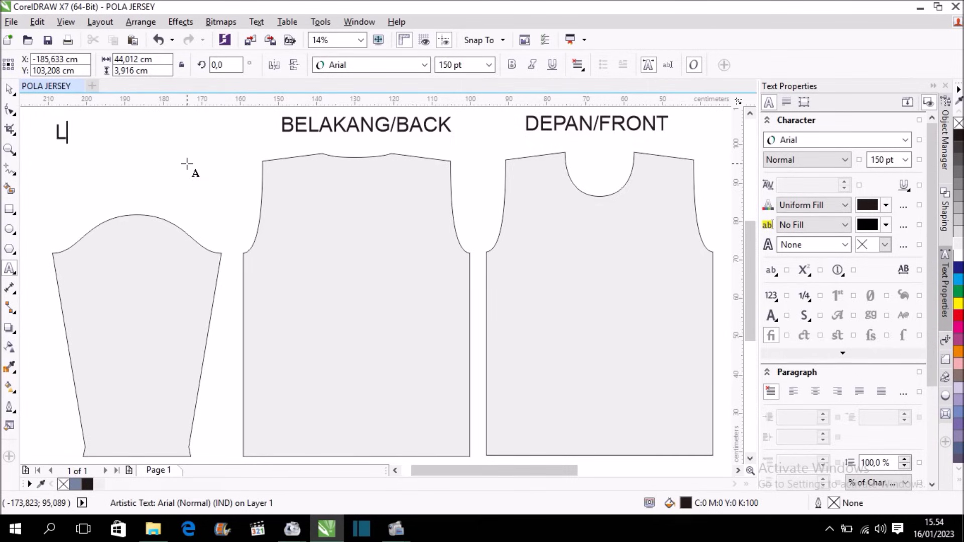
type("ENGAN ")
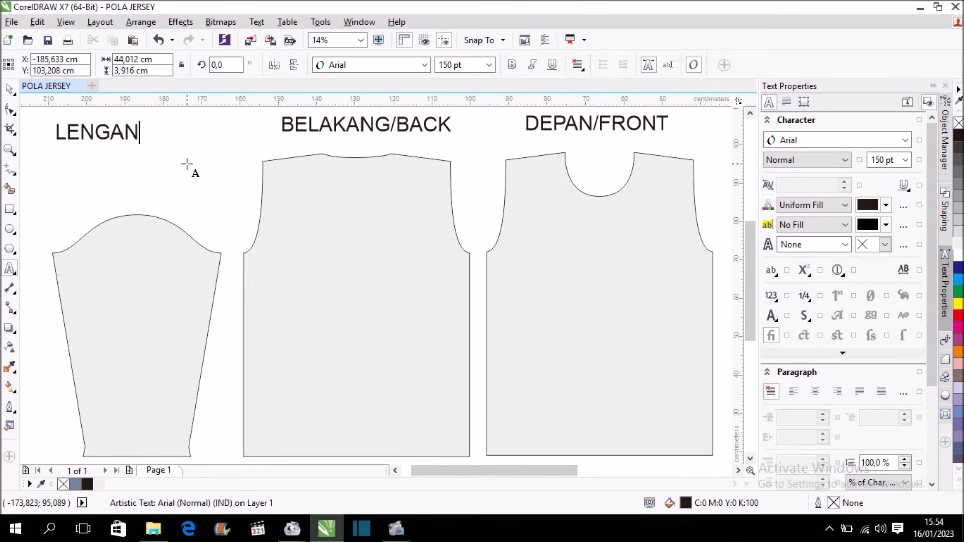
type("PANJANG")
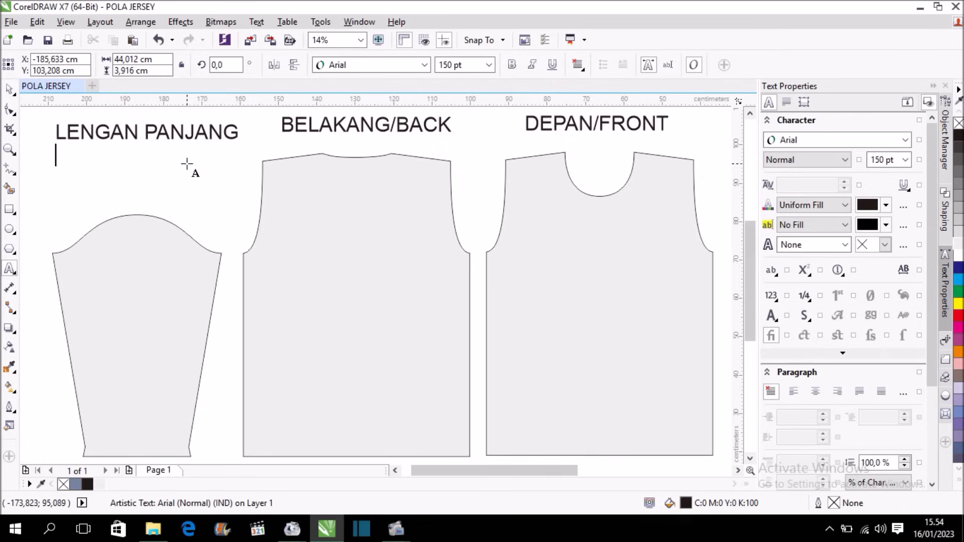
type("ONG")
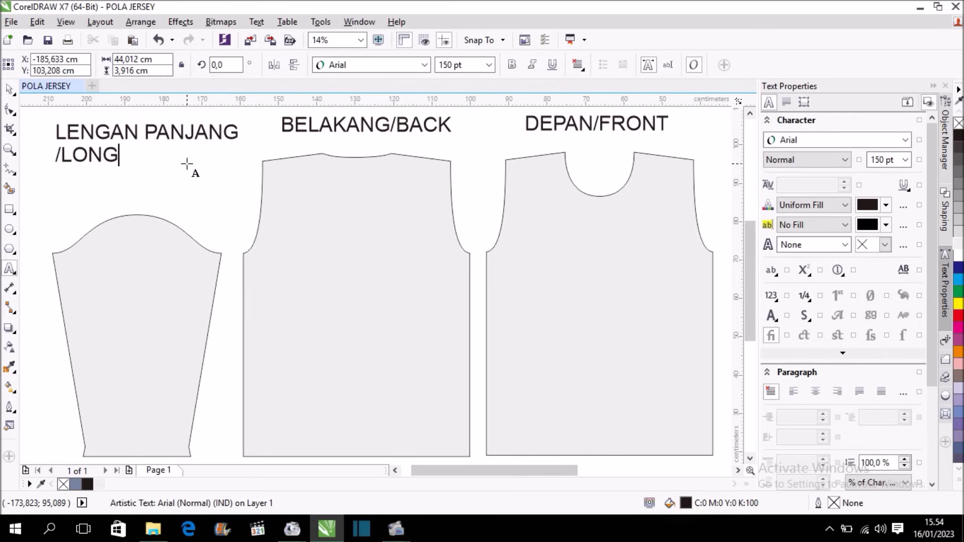
type(" SLEEVE")
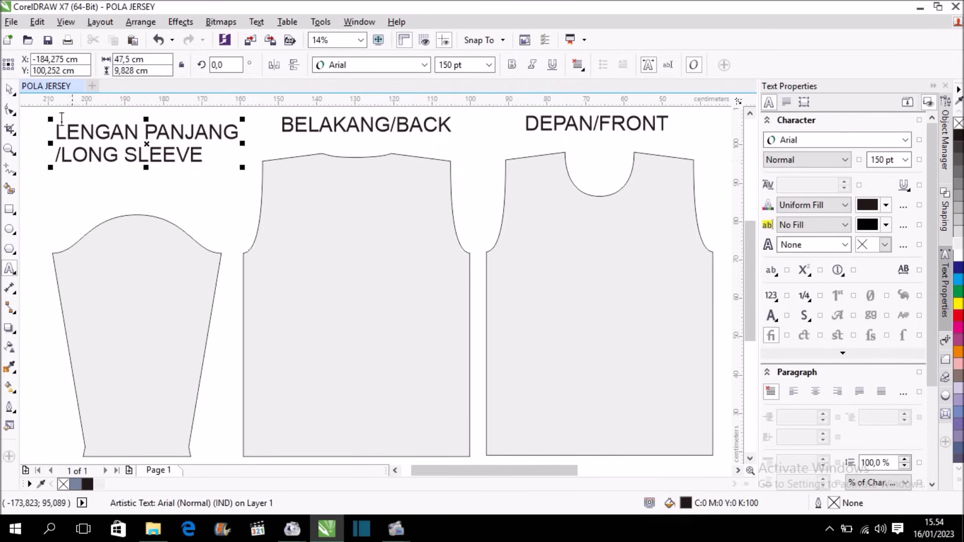
left_click(9, 89)
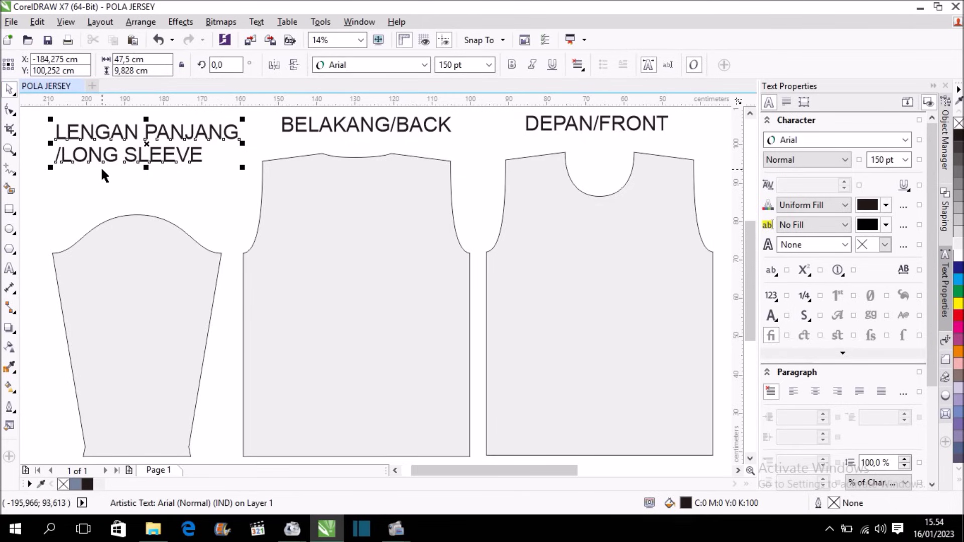
scroll(100, 167, "down", 2)
left_click(468, 190)
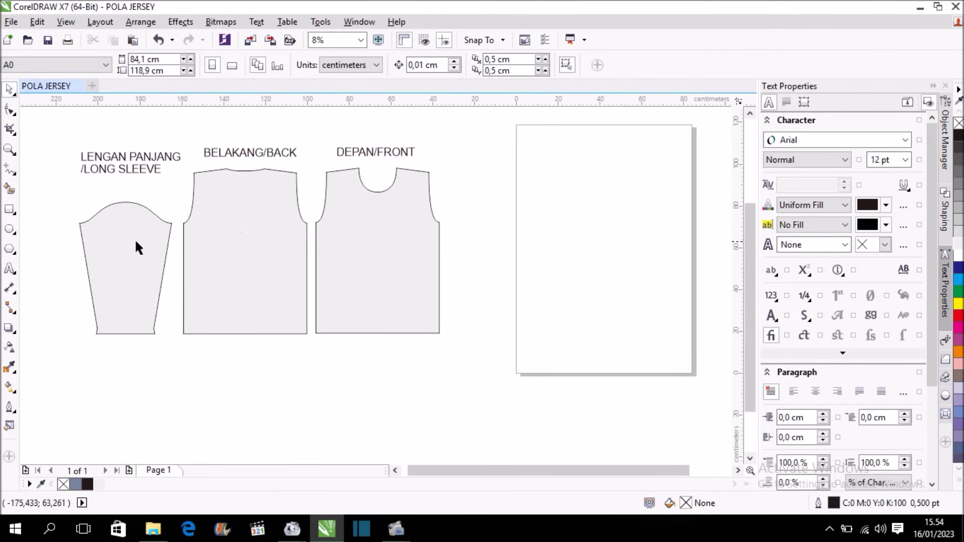
Drop a copy of the long sleeve piece onto the empty page on the right.
mouse_move(137, 242)
left_mouse_down()
mouse_move(325, 249)
mouse_move(623, 204)
left_mouse_up()
left_click(692, 245)
scroll(674, 220, "up", 1)
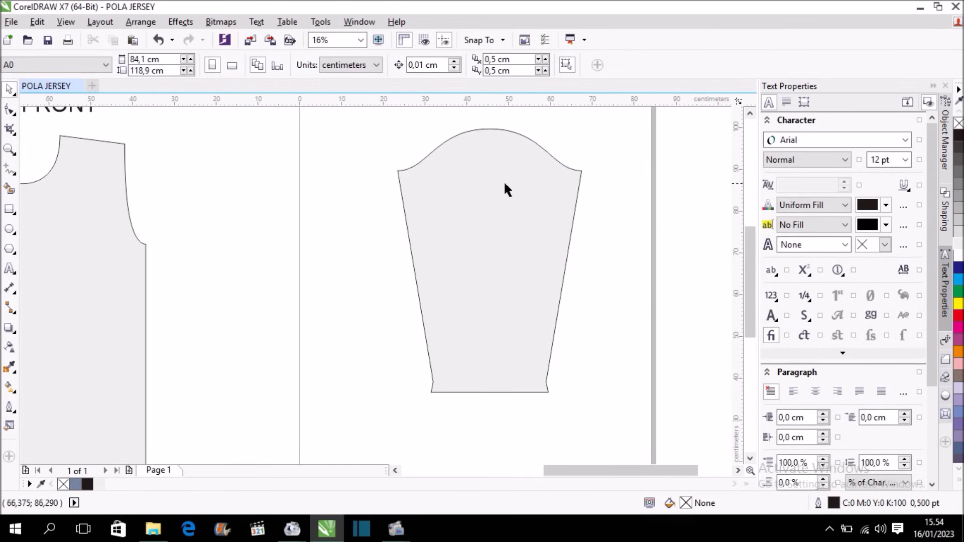
left_click(11, 210)
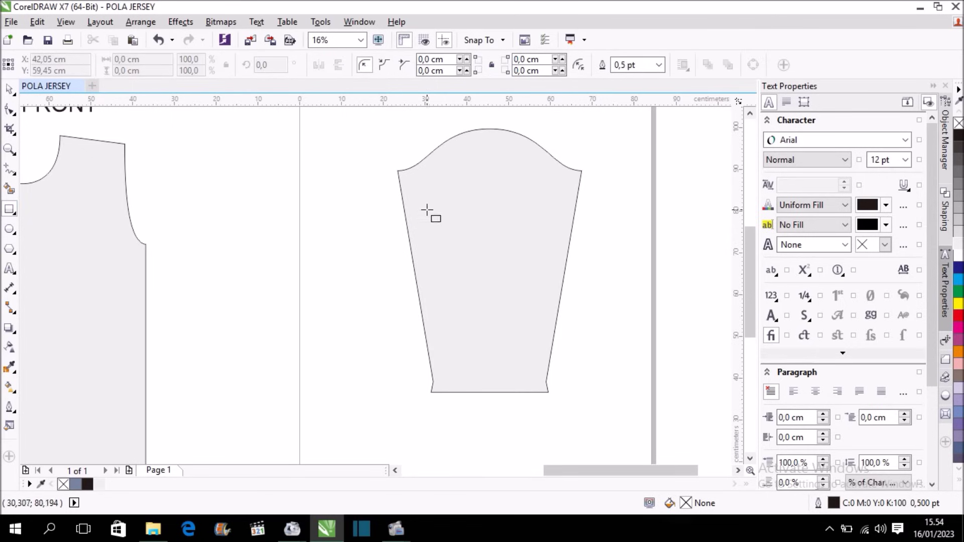
Draw a rectangle over the sleeve copy and size it to 44 × 17 cm.
left_click_drag(397, 171, 588, 274)
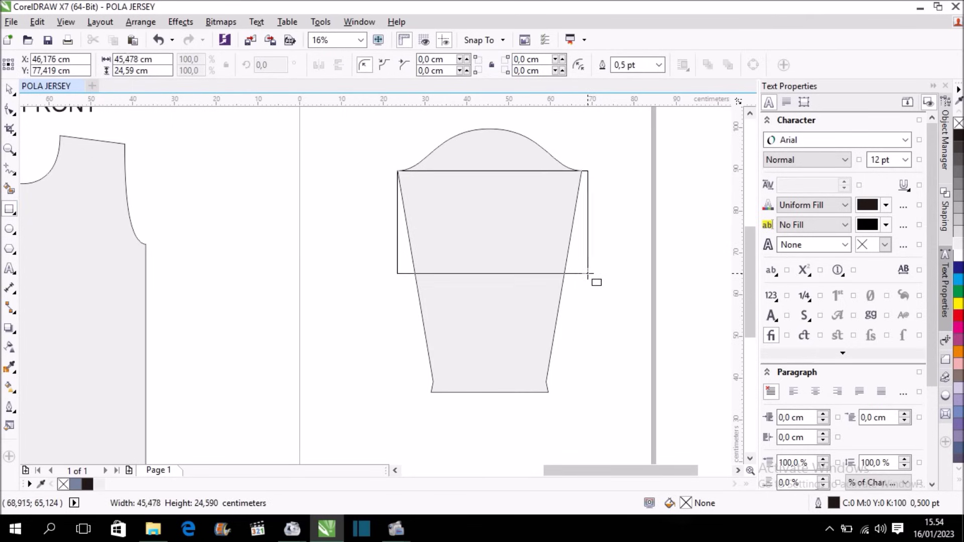
left_click_drag(588, 274, 584, 273)
scroll(578, 171, "up", 2)
scroll(577, 171, "up", 2)
scroll(574, 174, "down", 2)
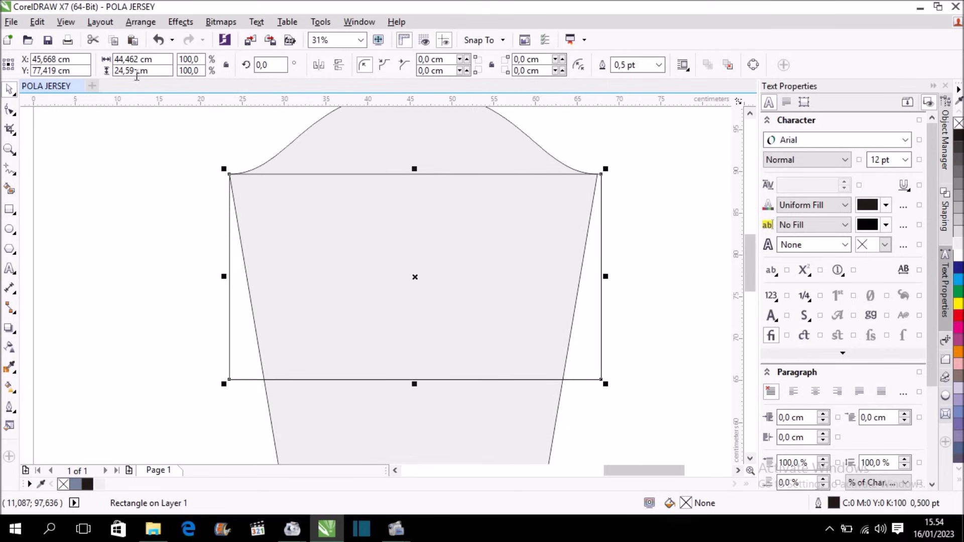
left_click_drag(138, 59, 100, 60)
type("44")
double_click(131, 70)
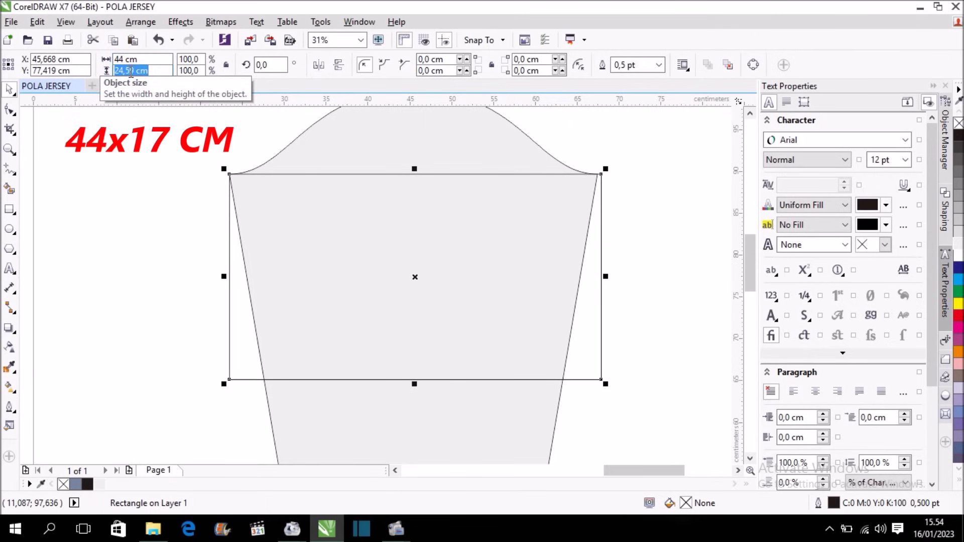
type("17CM")
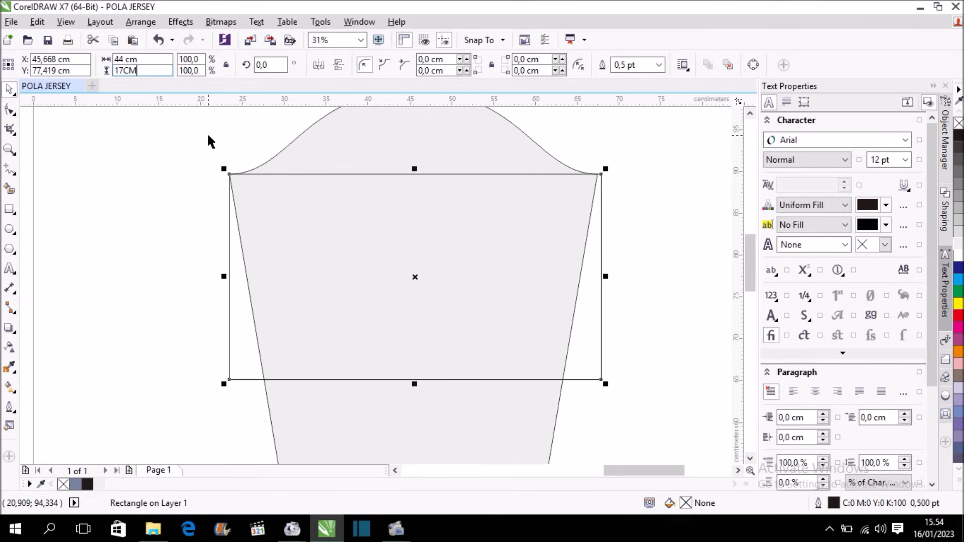
key("Return")
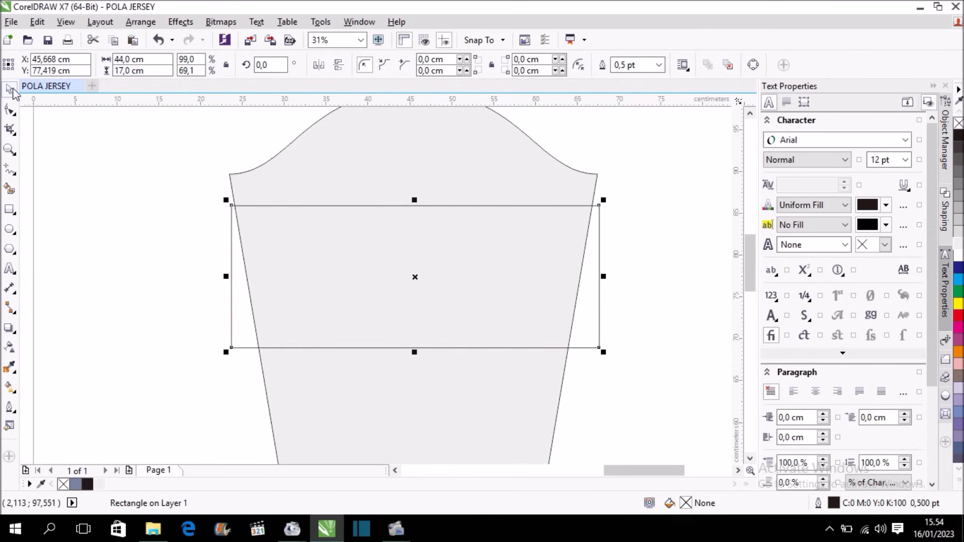
Move the rectangle up to the cap's base and centre it horizontally on the sleeve.
left_click_drag(406, 241, 407, 212)
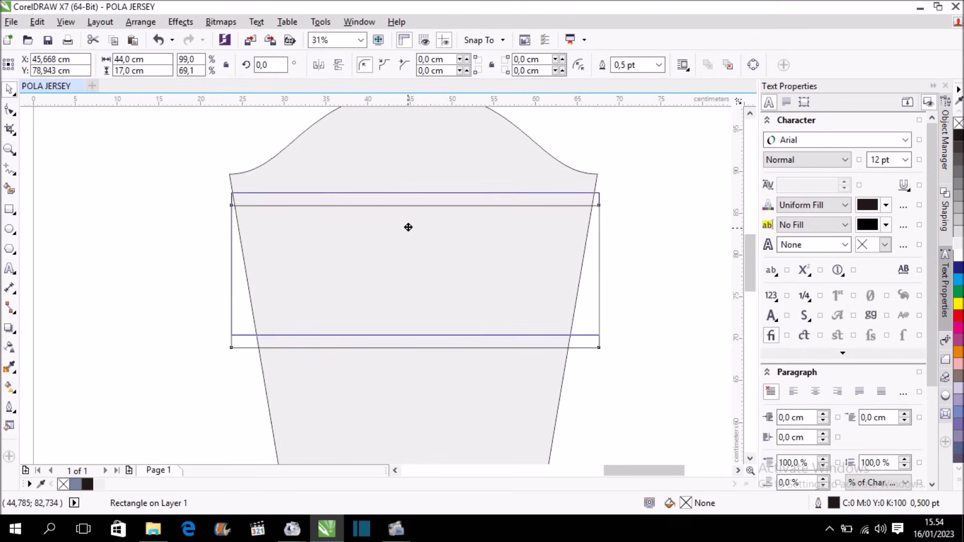
left_click_drag(407, 211, 409, 211)
scroll(241, 161, "up", 2)
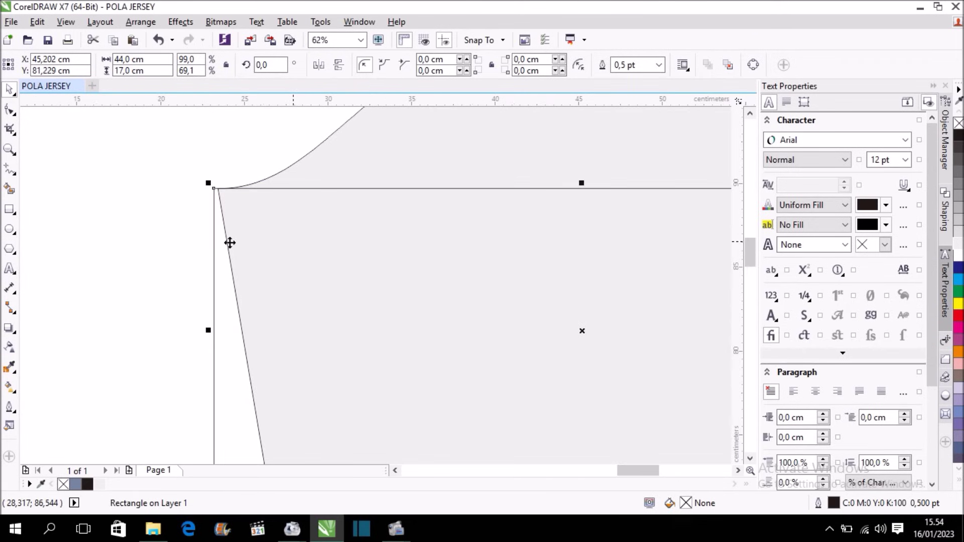
scroll(196, 241, "down", 1)
scroll(336, 230, "up", 2)
scroll(443, 230, "up", 1)
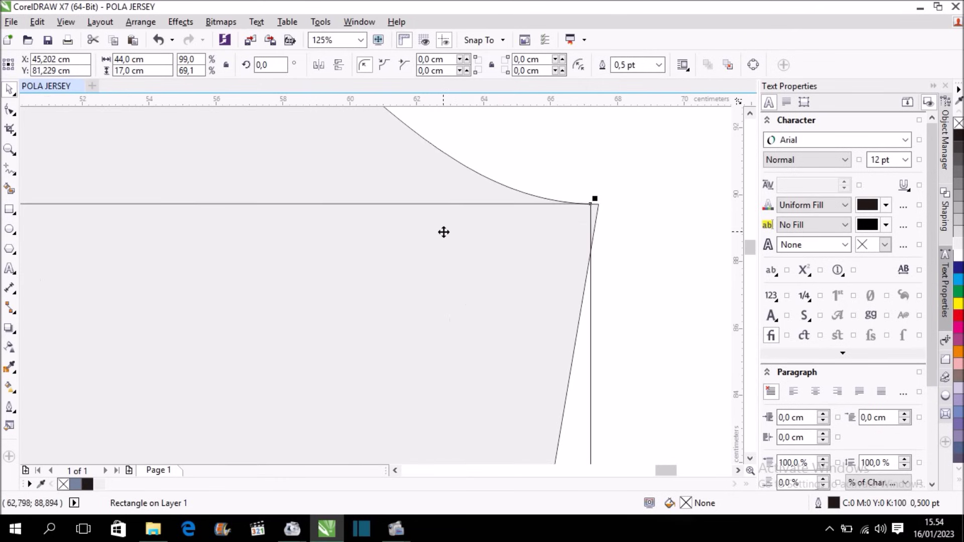
scroll(438, 244, "down", 4)
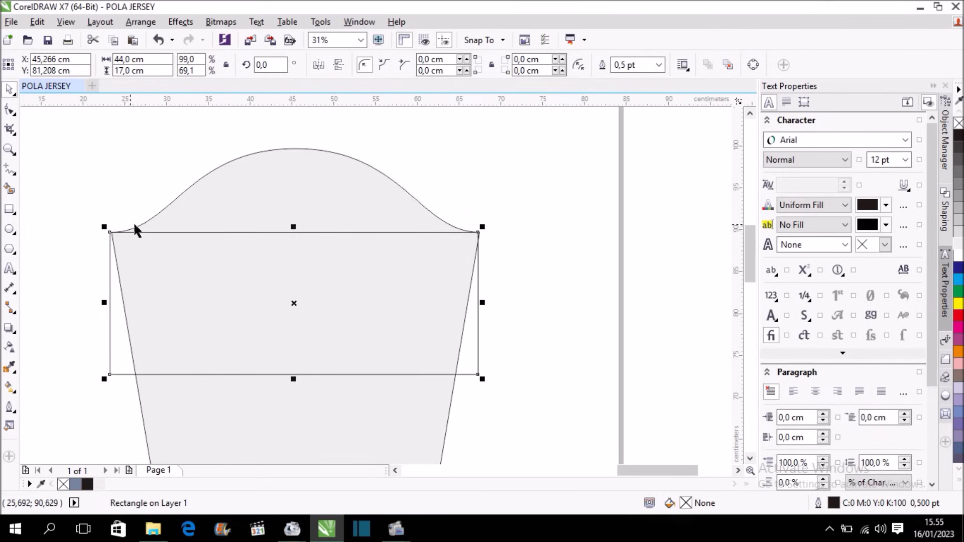
left_click(329, 200, "shift")
key("c")
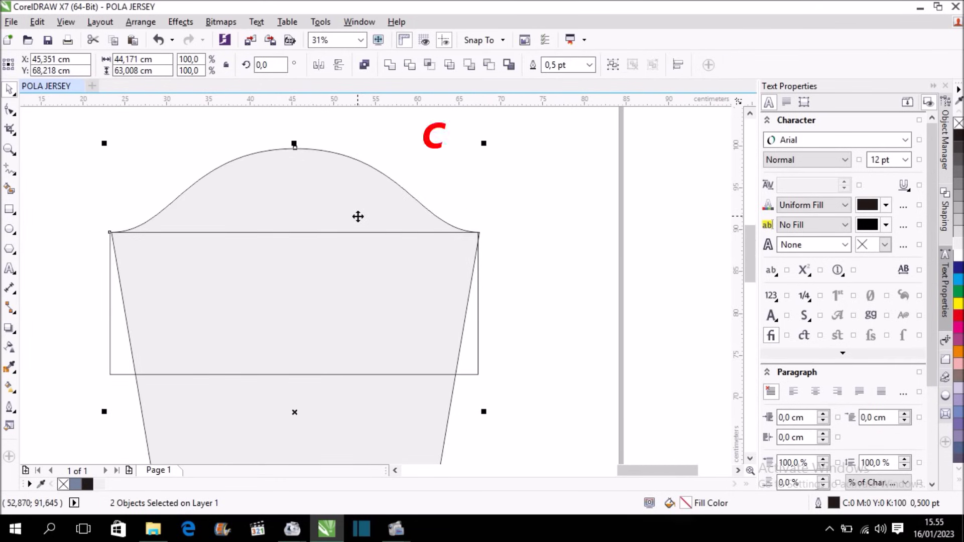
left_click(502, 200)
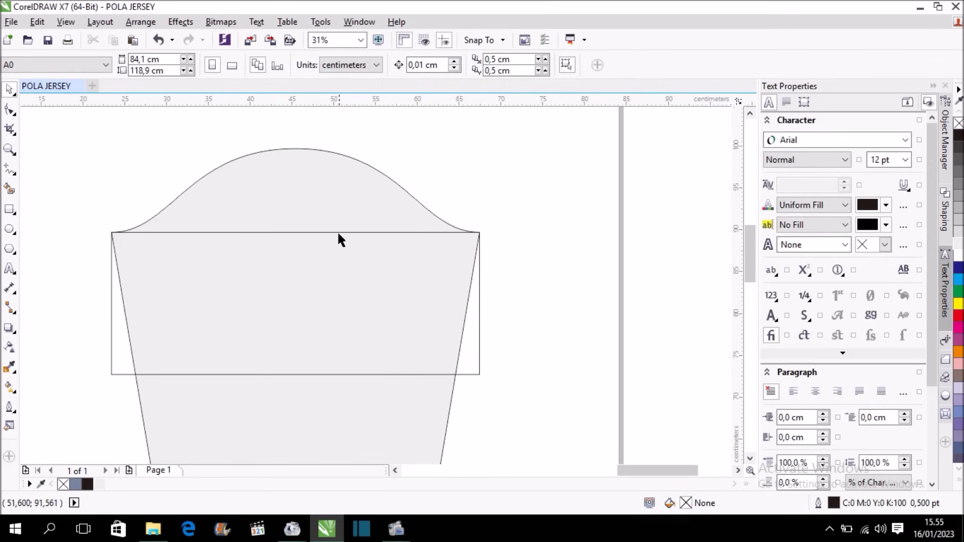
Draw a thin 40 × 2.5 cm band rectangle below the larger rectangle.
left_click(9, 209)
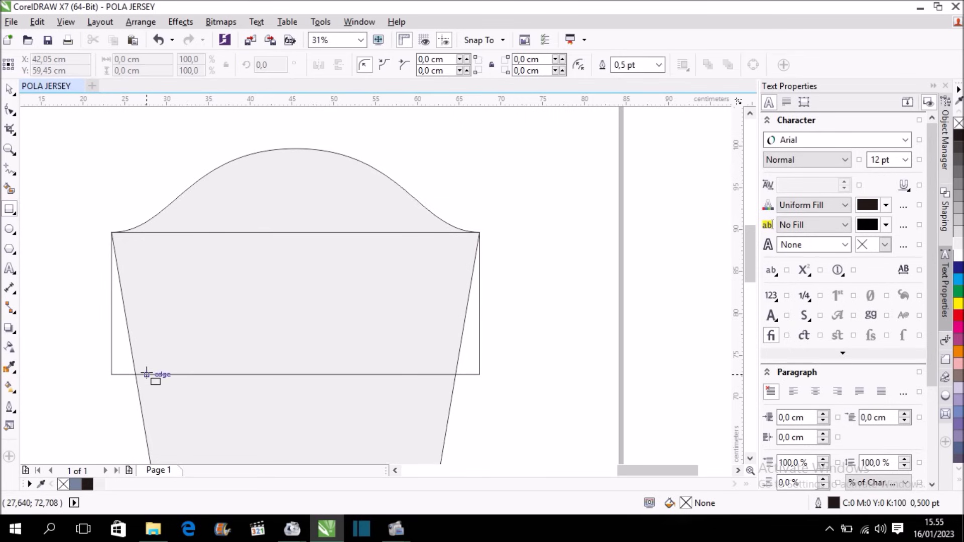
left_click_drag(113, 346, 455, 375)
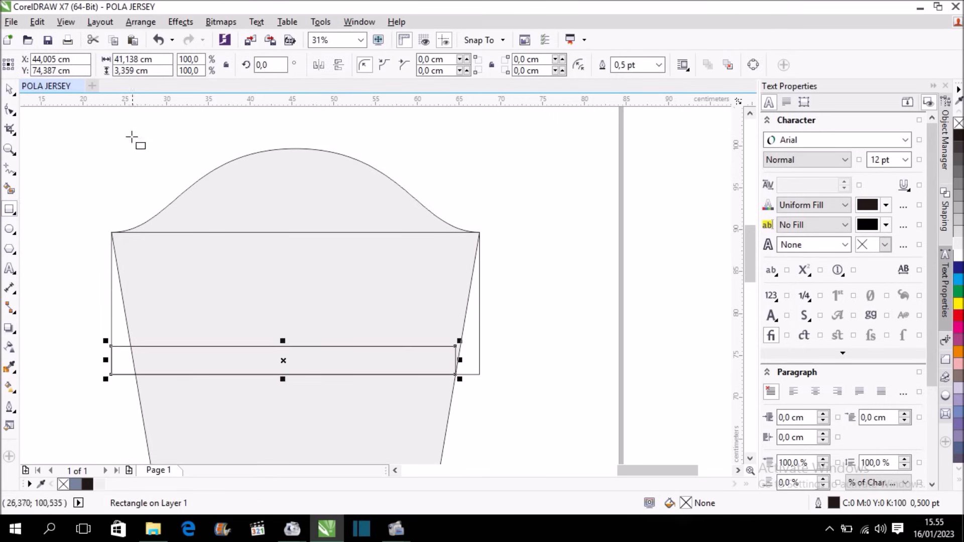
left_click(136, 61)
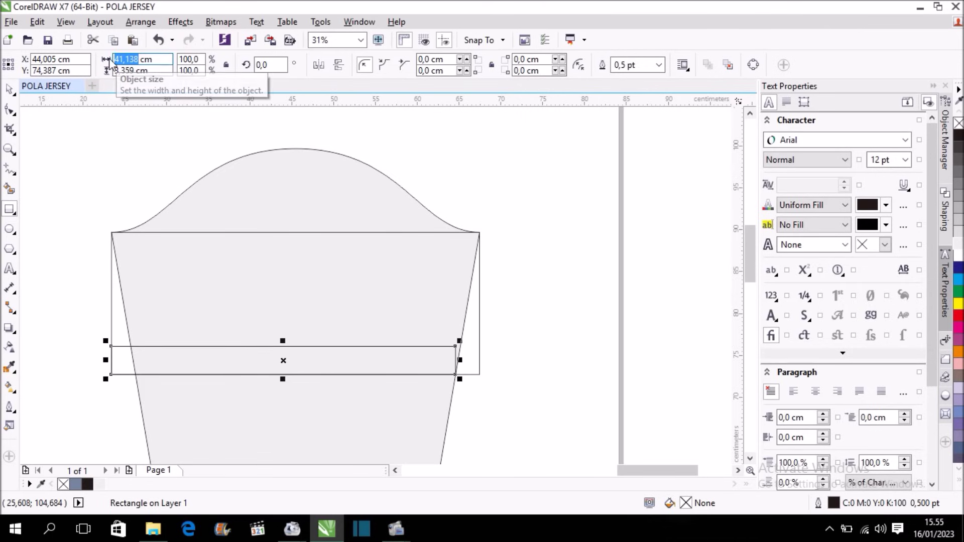
type("40")
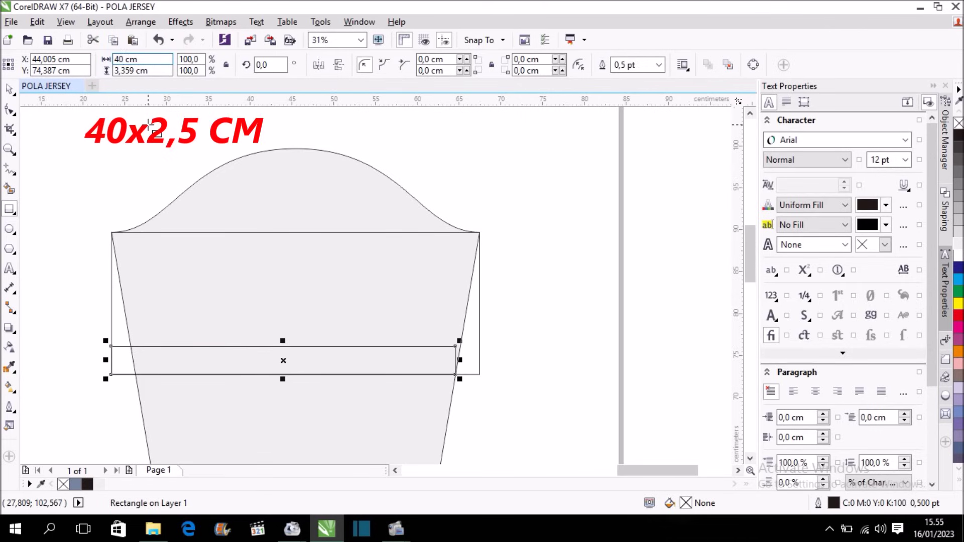
key("Tab")
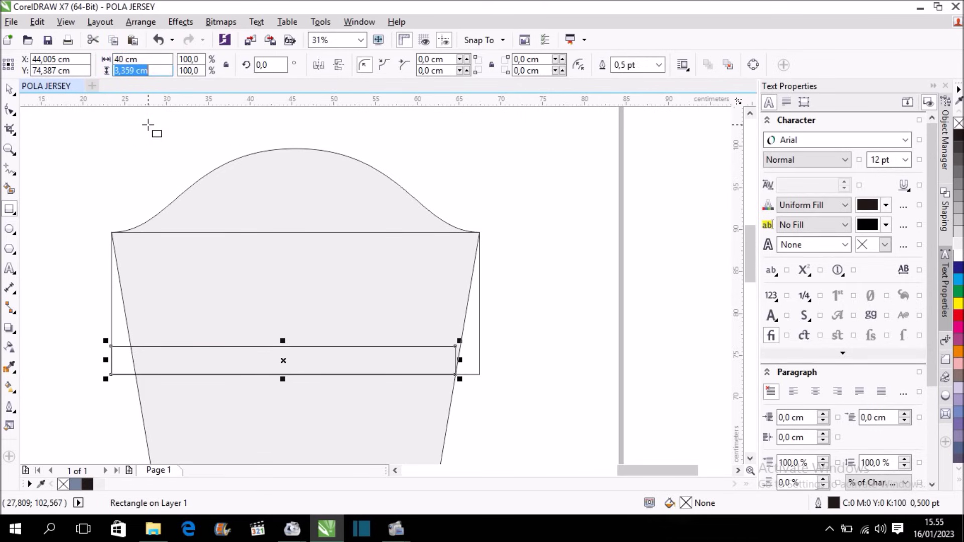
type("2,5 CM")
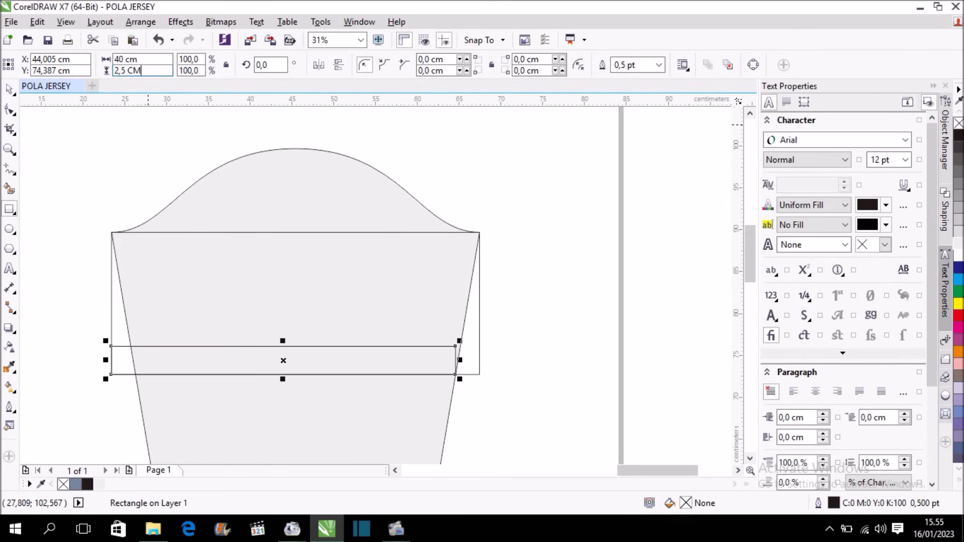
key("Return")
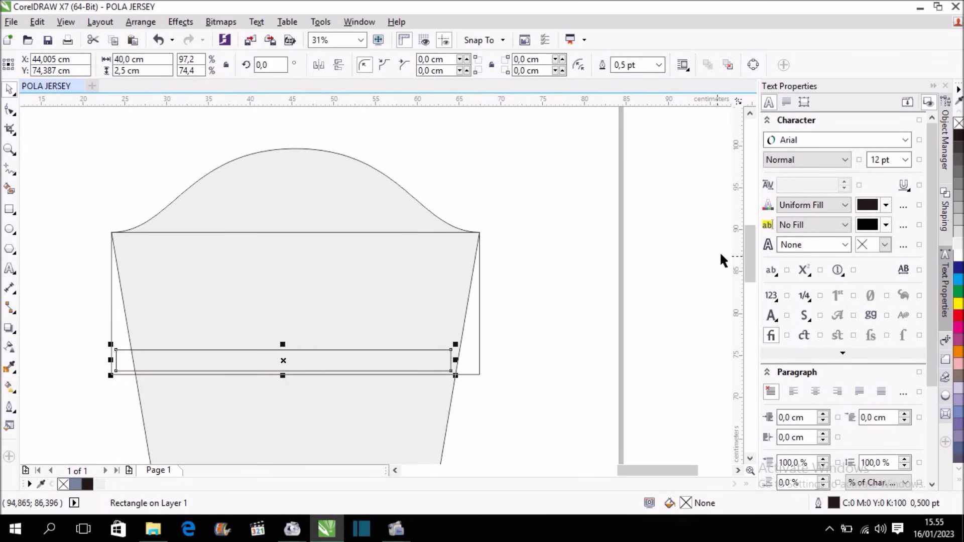
Align the band to the bottom edge and horizontal centre of the 44 × 17 cm rectangle.
scroll(749, 249, "down", 2)
left_click_drag(663, 470, 646, 470)
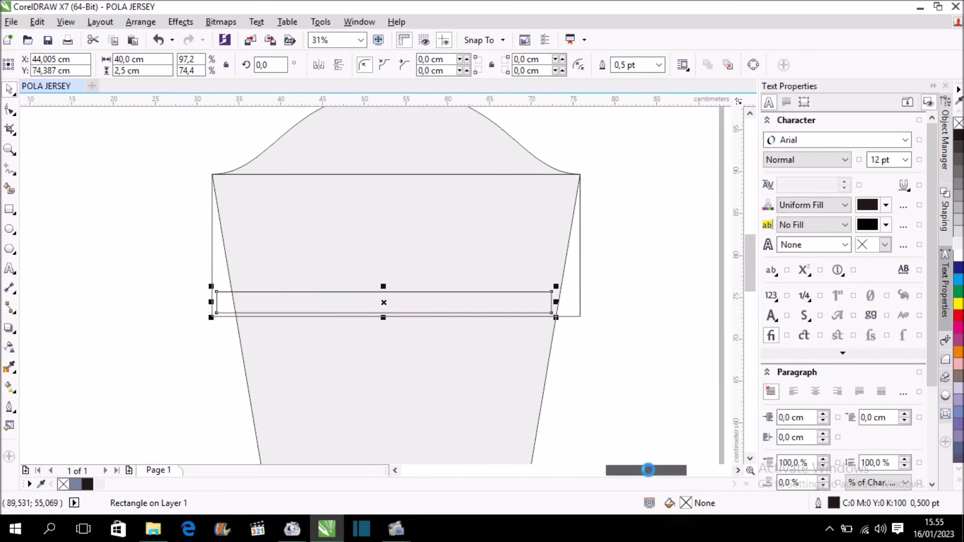
scroll(411, 278, "up", 1)
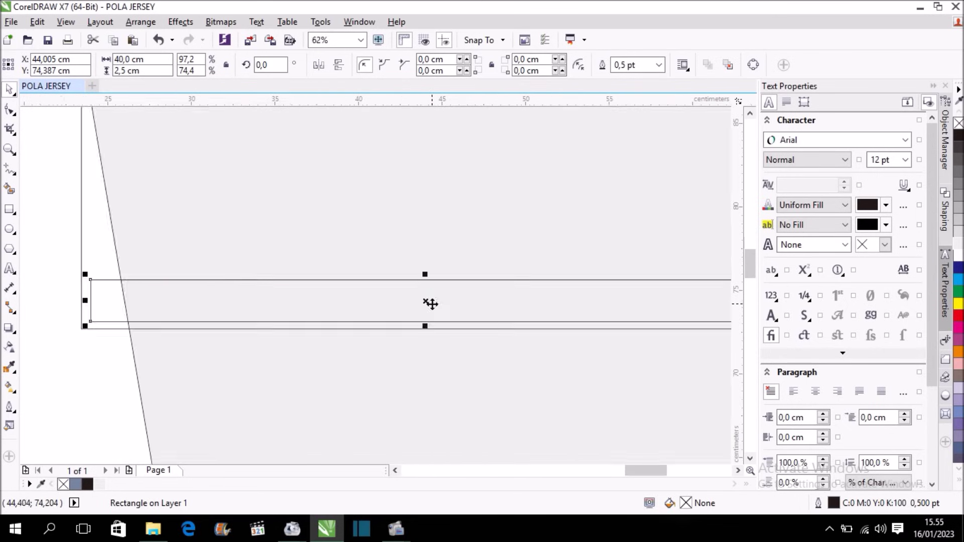
left_click(527, 221, "shift")
key("b")
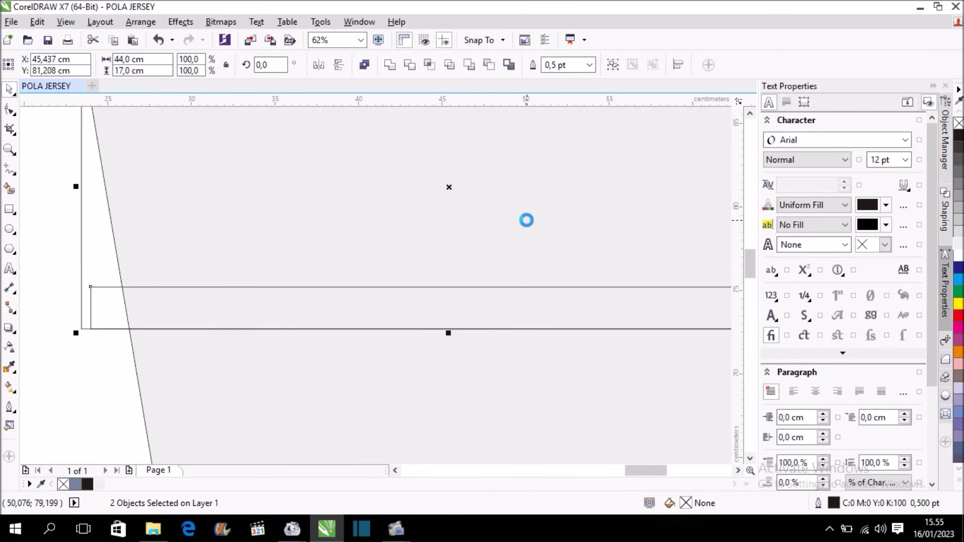
key("c")
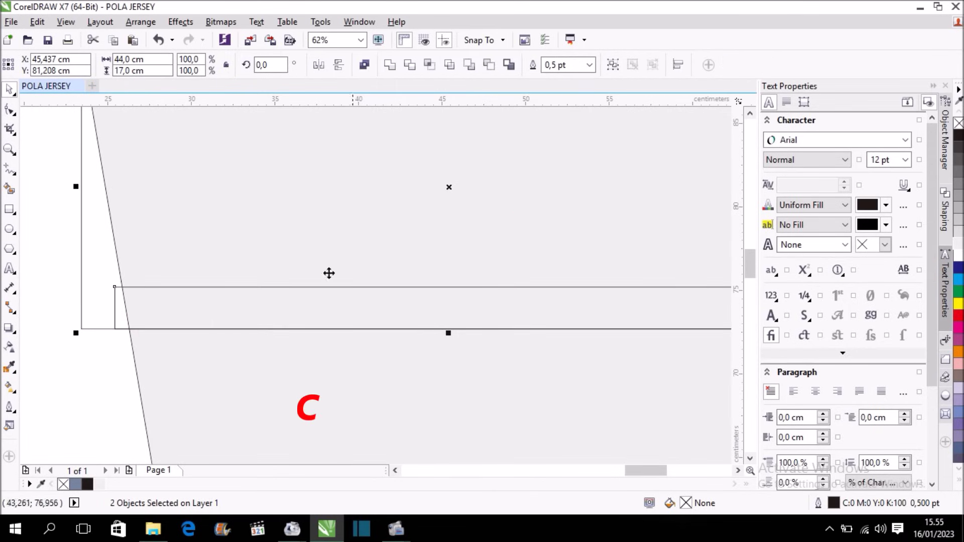
scroll(251, 287, "down", 1)
left_click(608, 263)
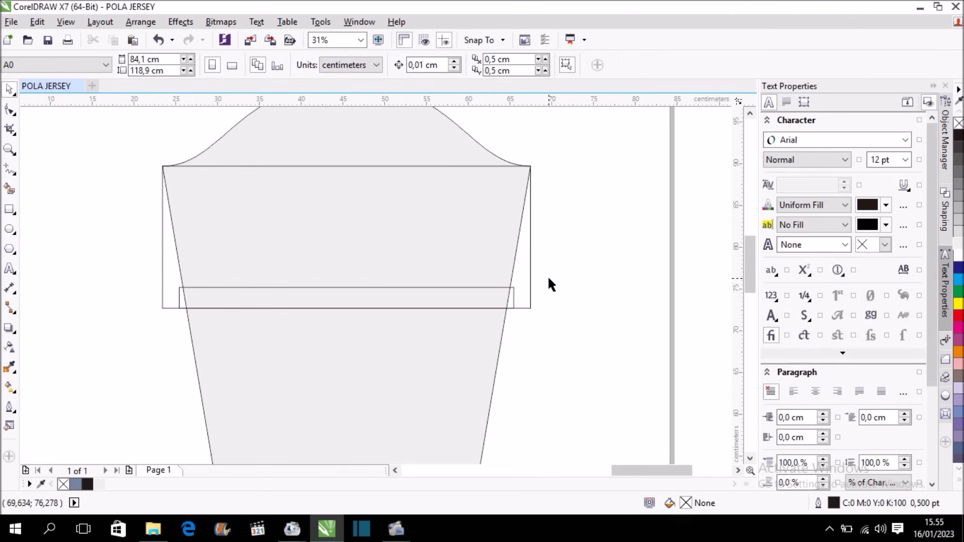
left_click(10, 169)
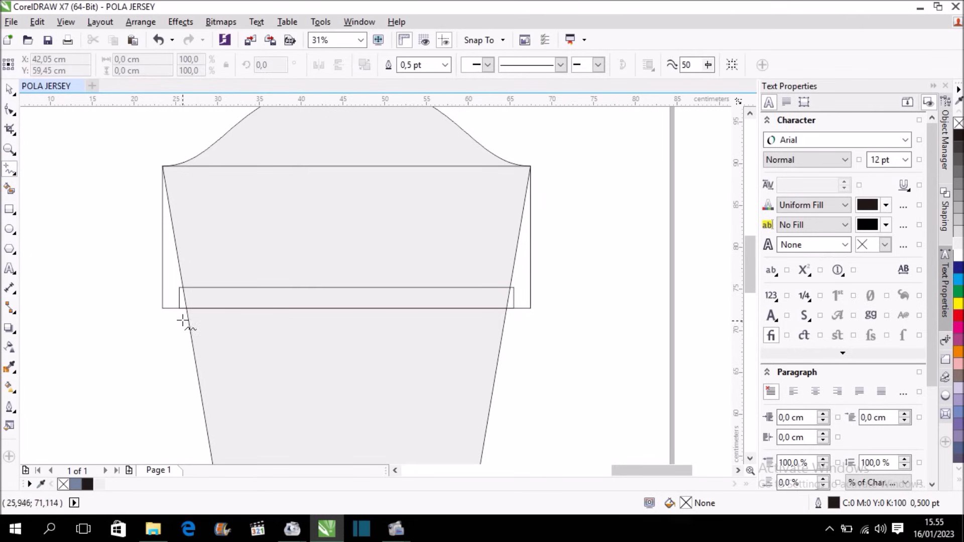
Draw two short 2-point lines from the band's lower corners to the sleeve's slanted edges.
scroll(181, 317, "up", 1)
left_click(178, 297)
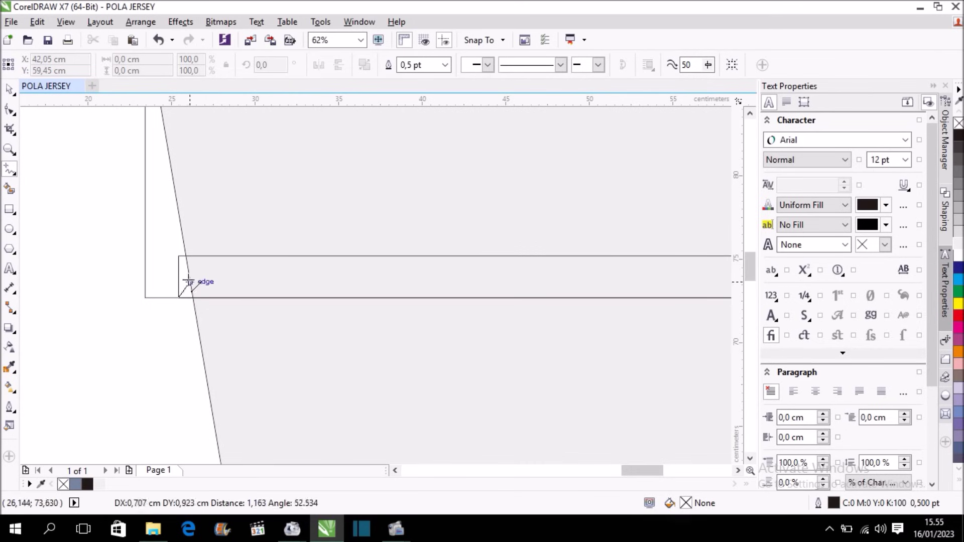
left_click(186, 256)
scroll(129, 273, "down", 1)
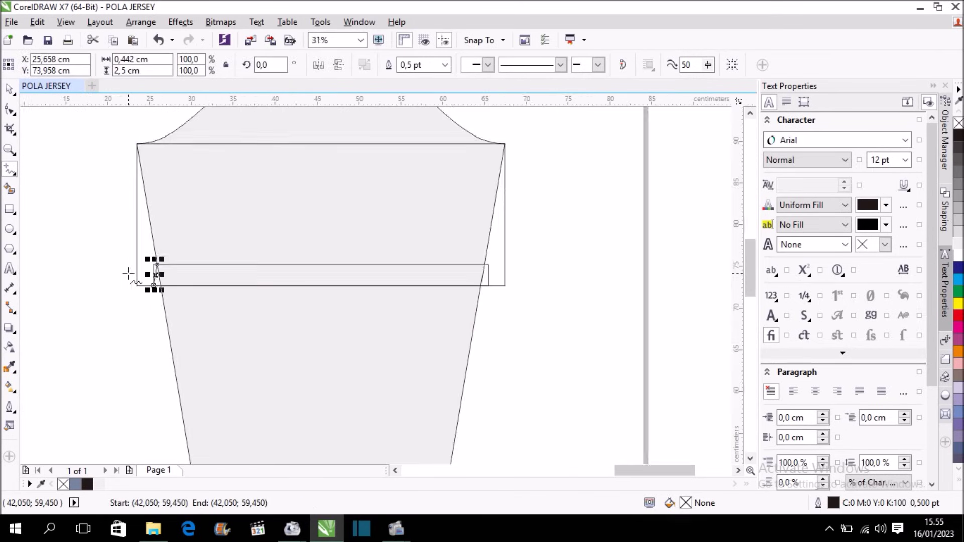
scroll(295, 273, "up", 1)
scroll(308, 276, "up", 1)
scroll(339, 318, "up", 1)
left_click(337, 305)
left_click(322, 222)
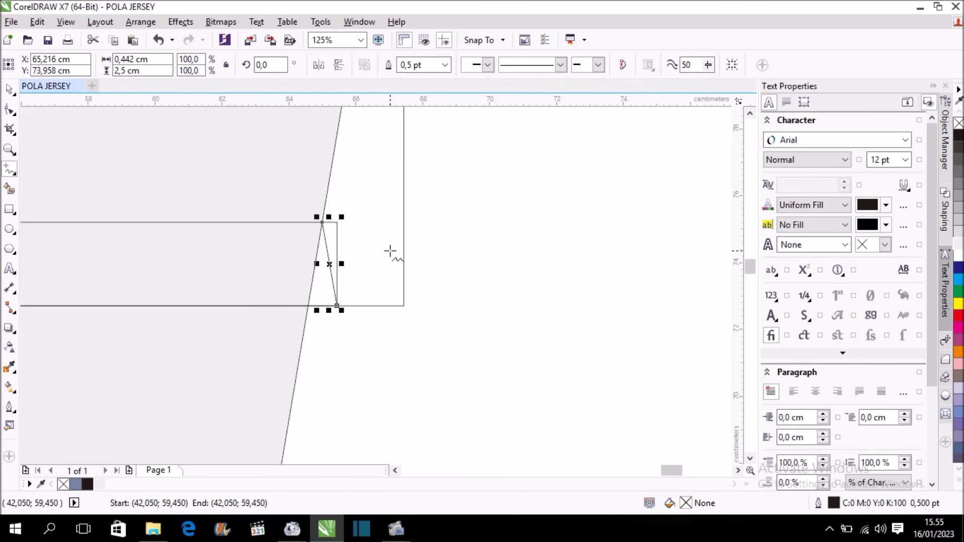
scroll(384, 251, "down", 3)
left_click(10, 92)
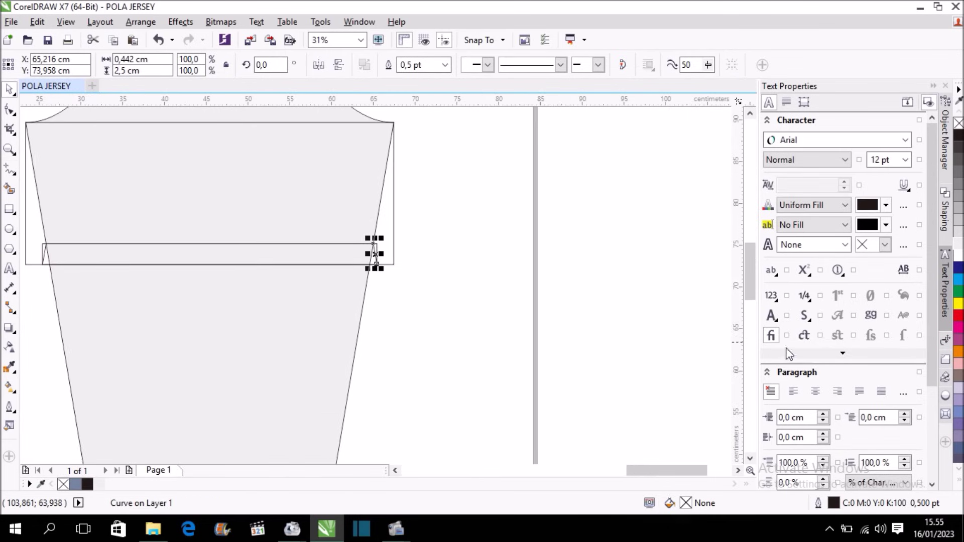
left_click_drag(750, 284, 713, 267)
scroll(507, 295, "down", 1)
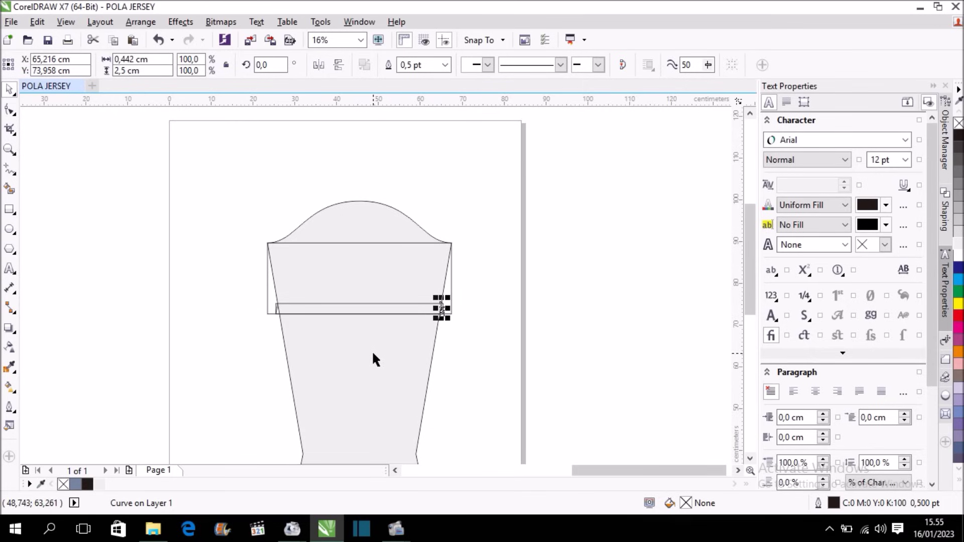
left_click(10, 190)
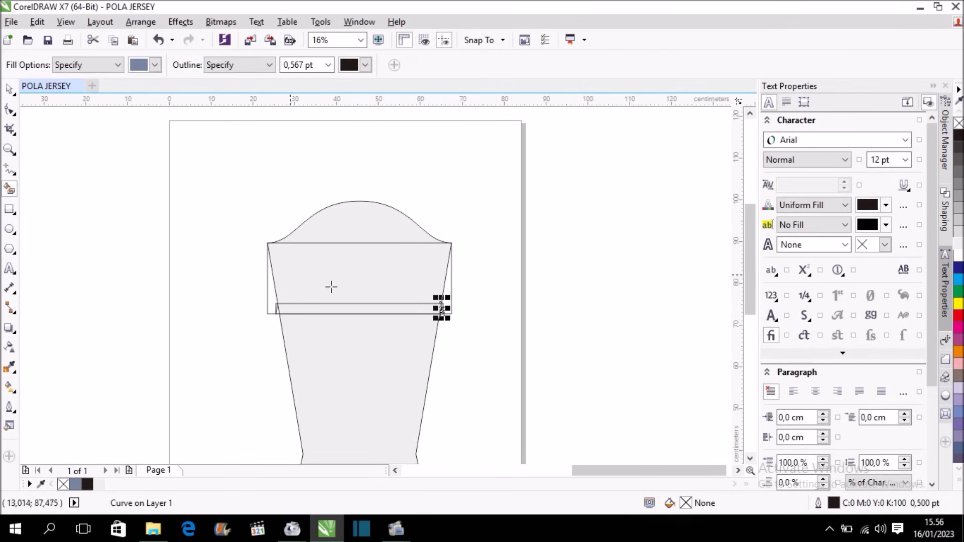
Smart-fill the sleeve cap, body, band and both corner triangles in blue-grey.
scroll(390, 282, "up", 1)
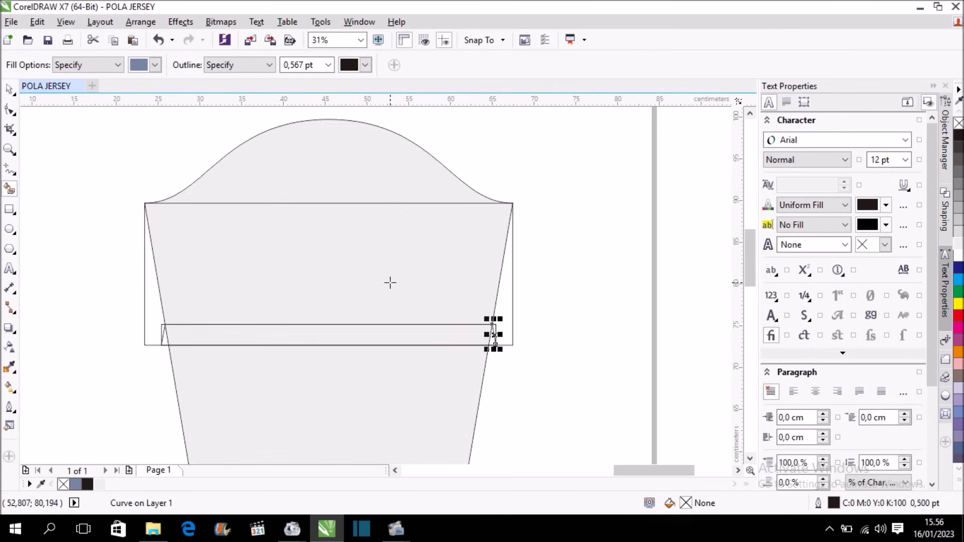
left_click(371, 174)
left_click(355, 247)
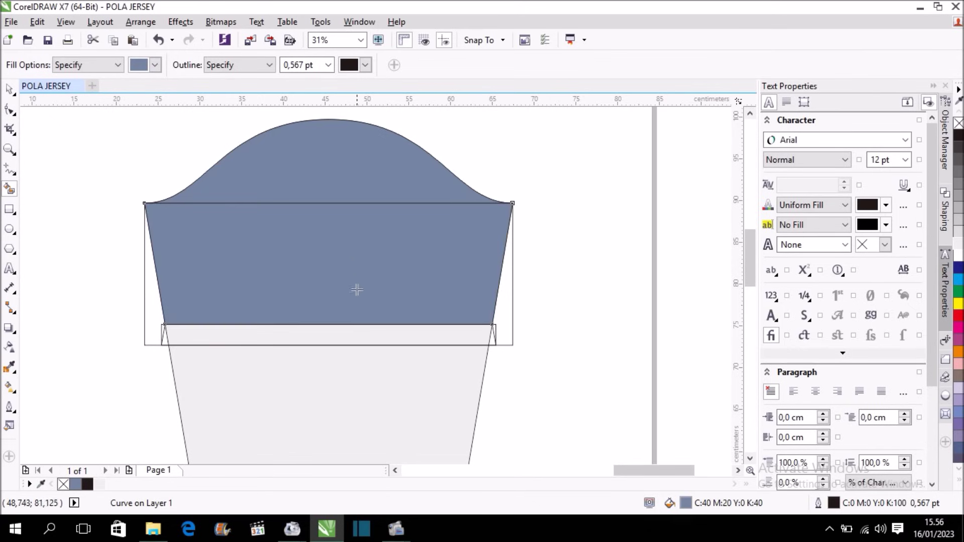
left_click(343, 331)
scroll(503, 342, "up", 1)
left_click(480, 337)
scroll(502, 329, "down", 1)
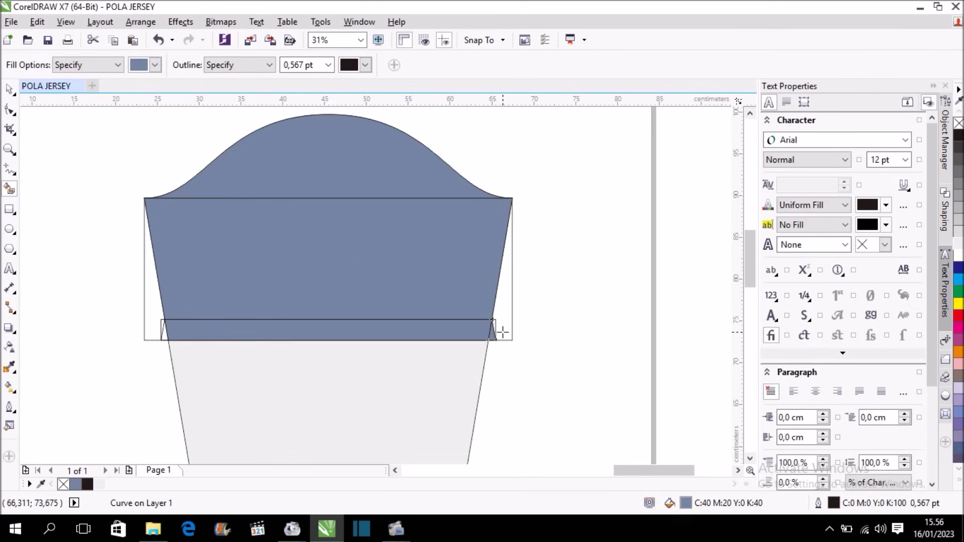
scroll(157, 330, "up", 1)
left_click(176, 337)
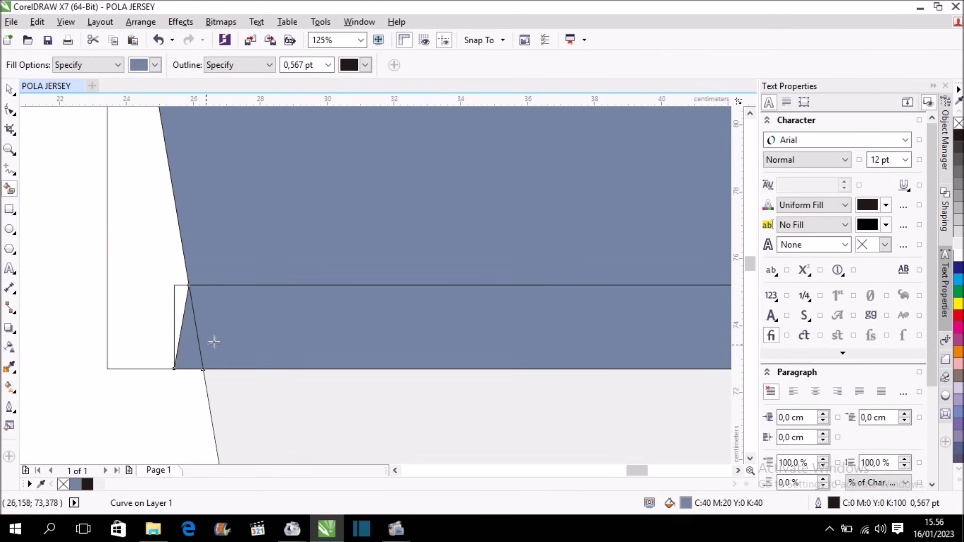
scroll(226, 336, "down", 1)
Delete the original light-grey long sleeve shape and zoom in to check the band corner.
left_click(15, 89)
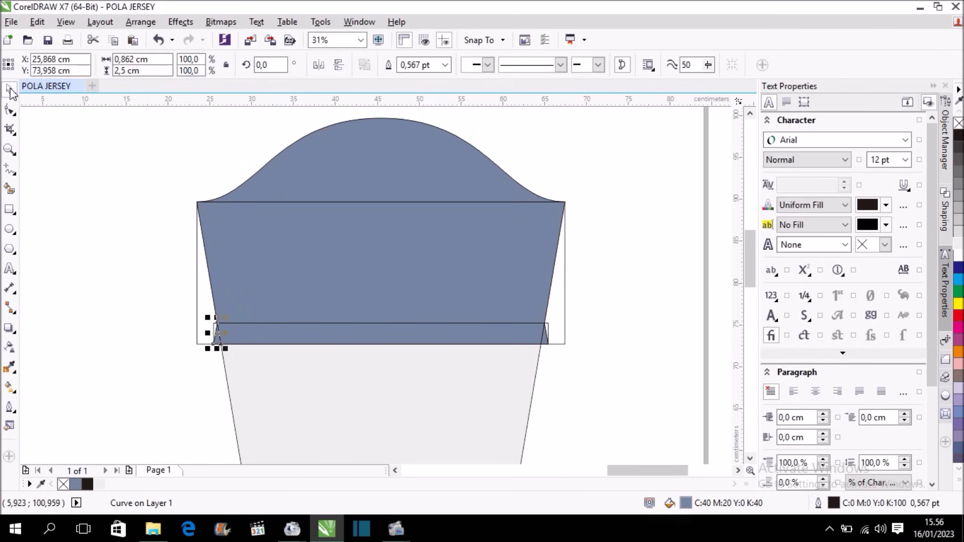
left_click(496, 386)
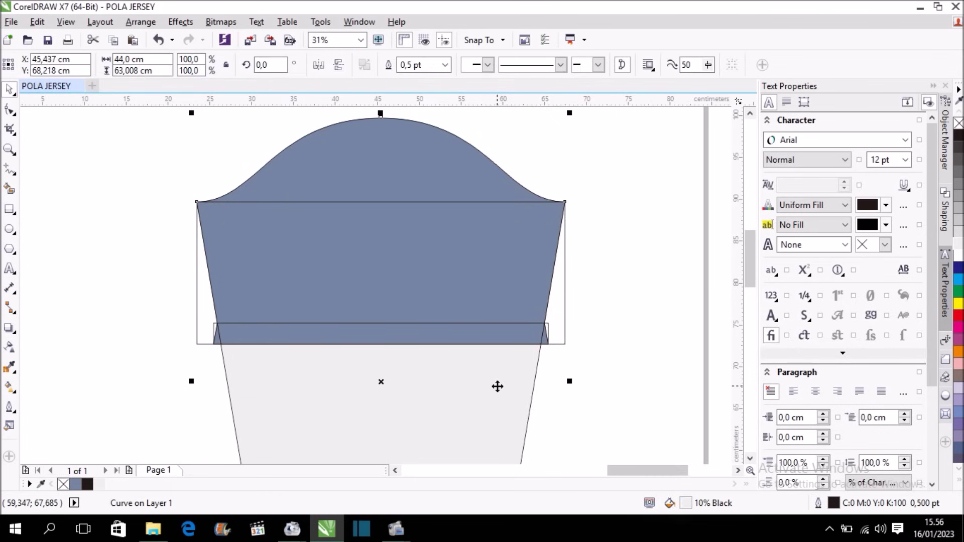
key("Delete")
left_click(561, 290)
key("F2")
left_click(559, 288)
left_click(543, 322)
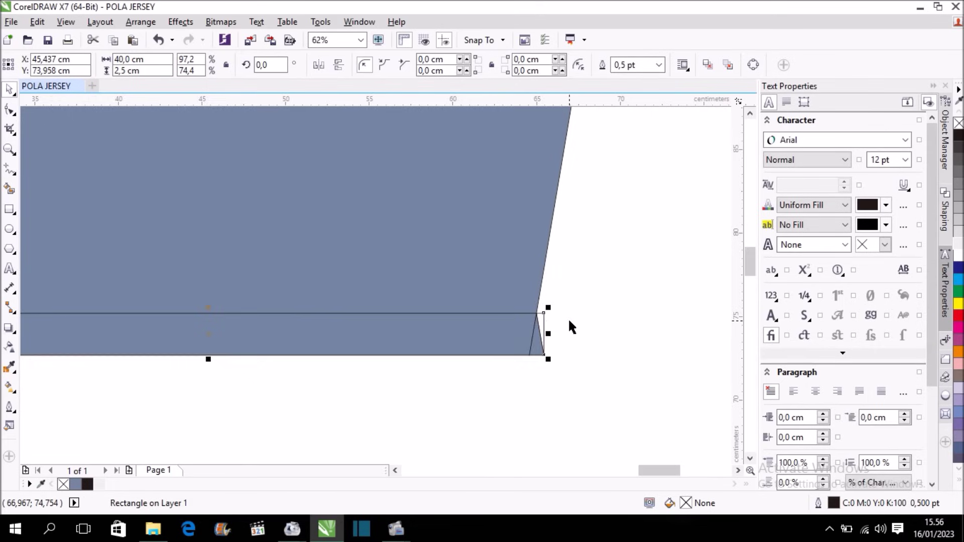
scroll(570, 322, "down", 1)
left_click(570, 322)
scroll(572, 322, "down", 1)
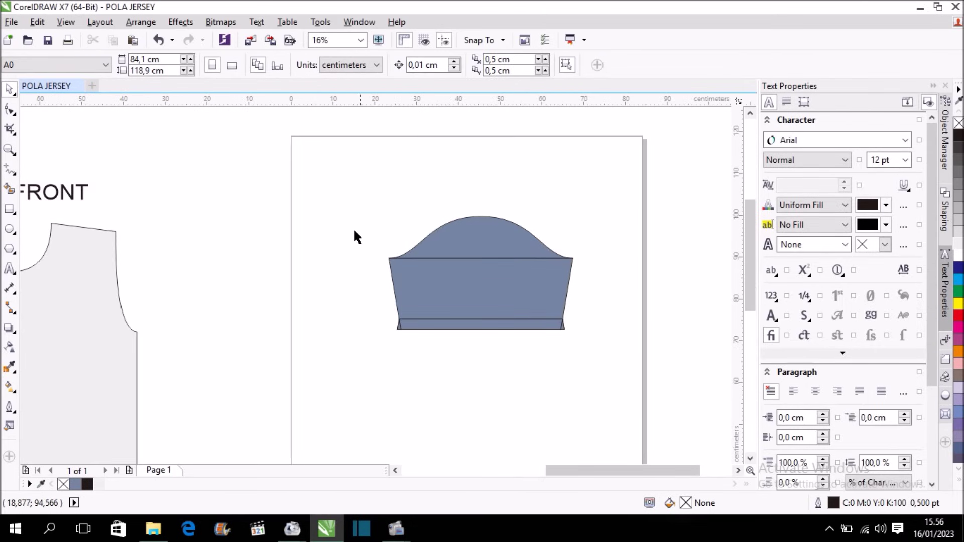
Weld all short-sleeve parts into one shape filled with 10% Black.
left_click_drag(337, 206, 599, 367)
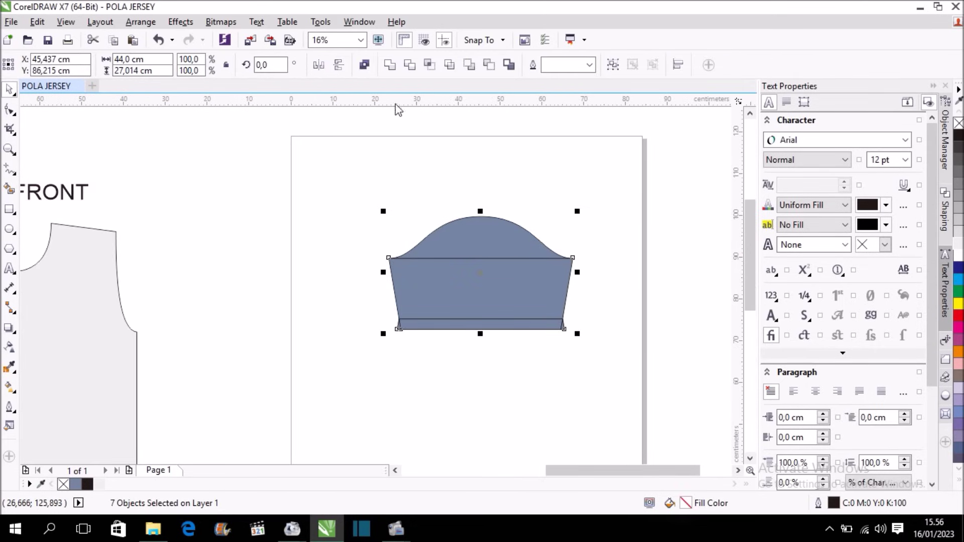
left_click(388, 71)
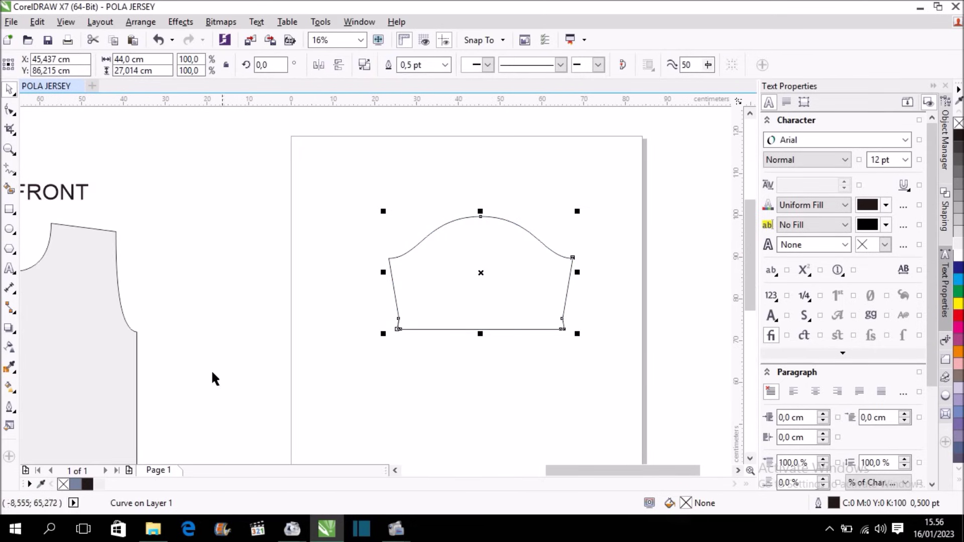
left_click(101, 485)
Move the welded short sleeve beside the long sleeve piece.
scroll(541, 291, "down", 1)
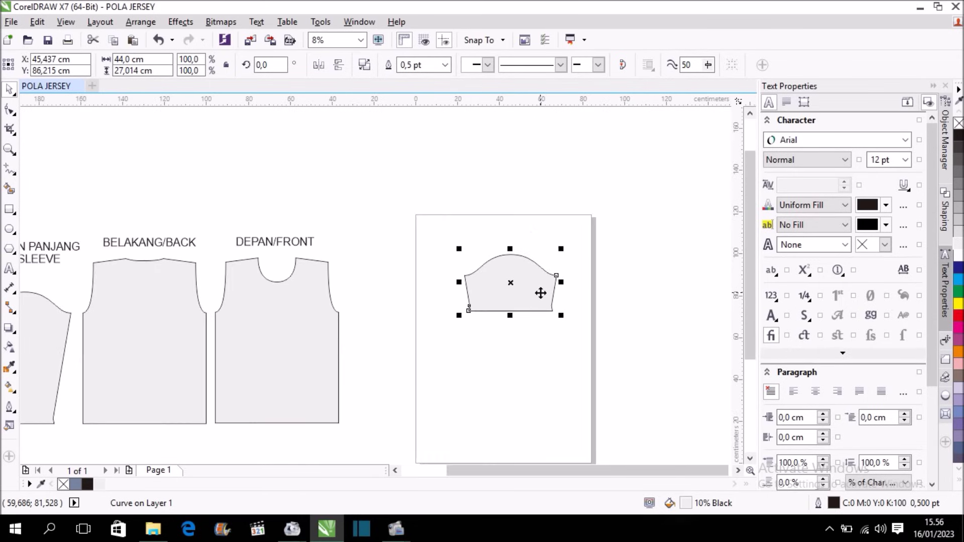
scroll(538, 290, "down", 1)
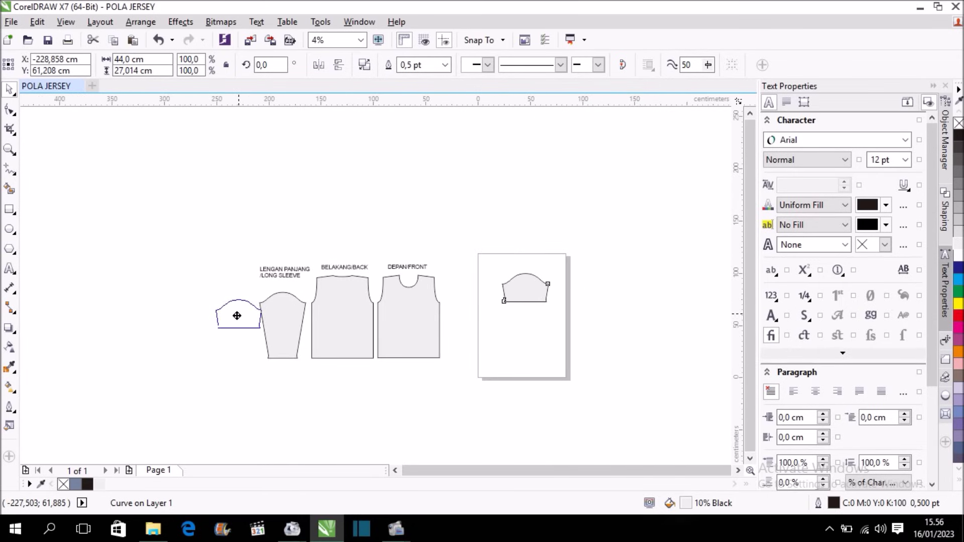
left_click_drag(267, 301, 232, 345)
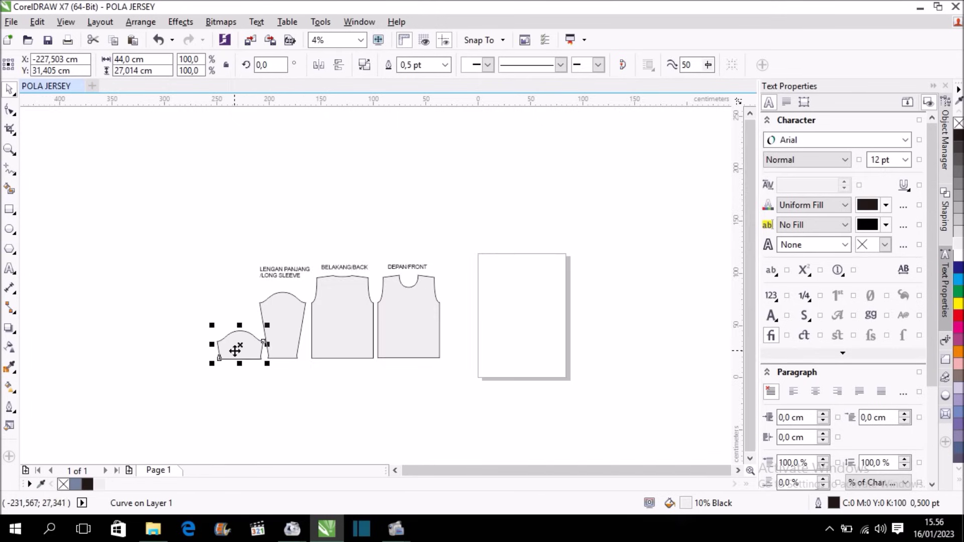
scroll(232, 347, "up", 3)
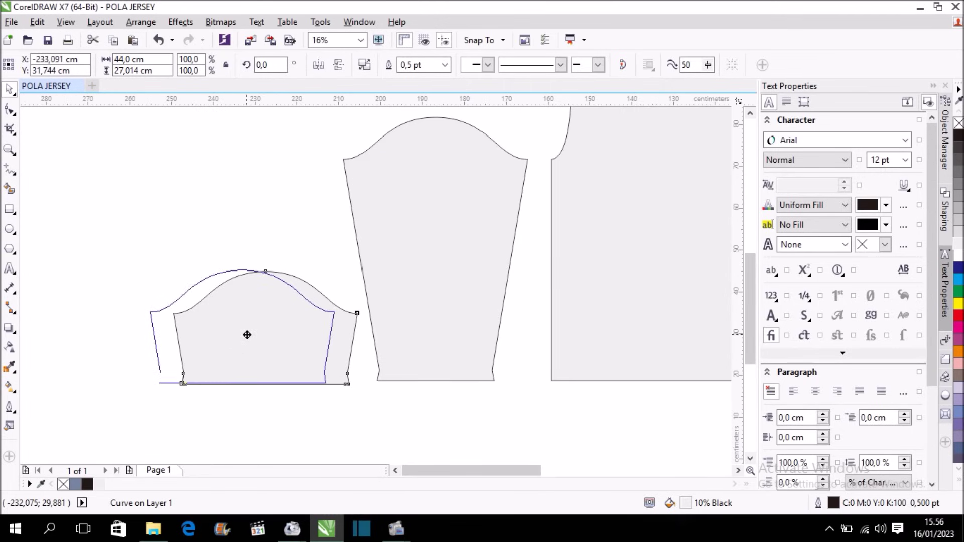
left_click_drag(269, 336, 249, 329)
scroll(289, 324, "down", 1)
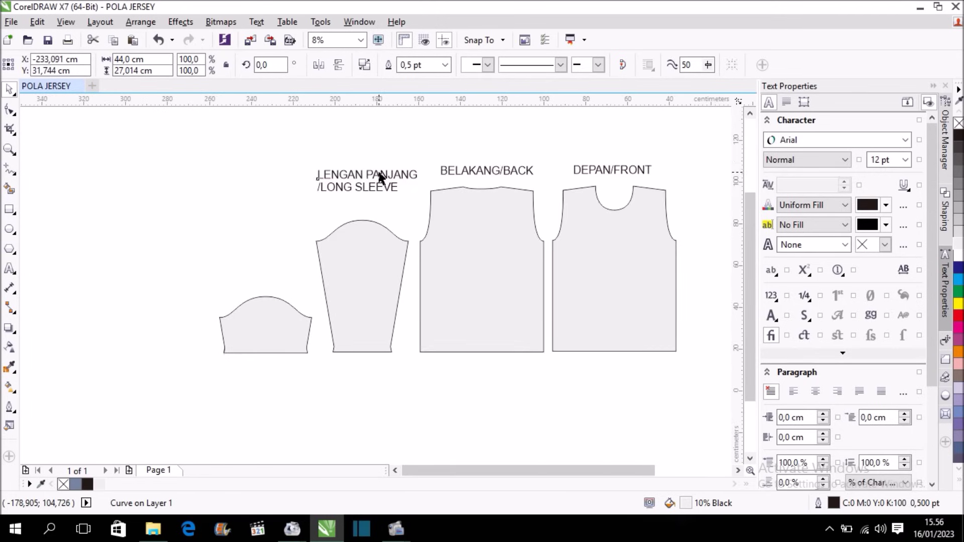
Copy the long-sleeve label above the short sleeve and edit it to 'LENGAN PENDEK /SHORT SLEEVE'.
left_click_drag(381, 176, 277, 260)
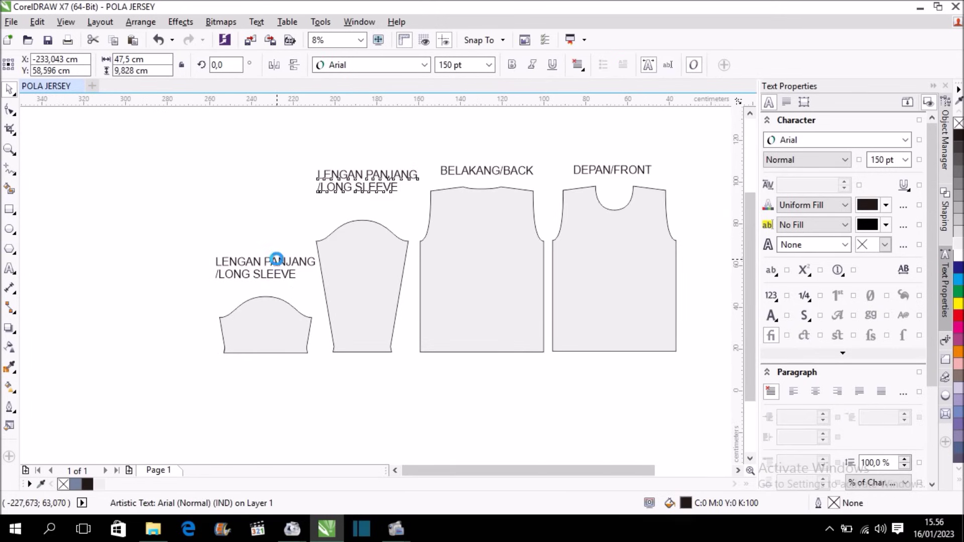
scroll(235, 263, "up", 1)
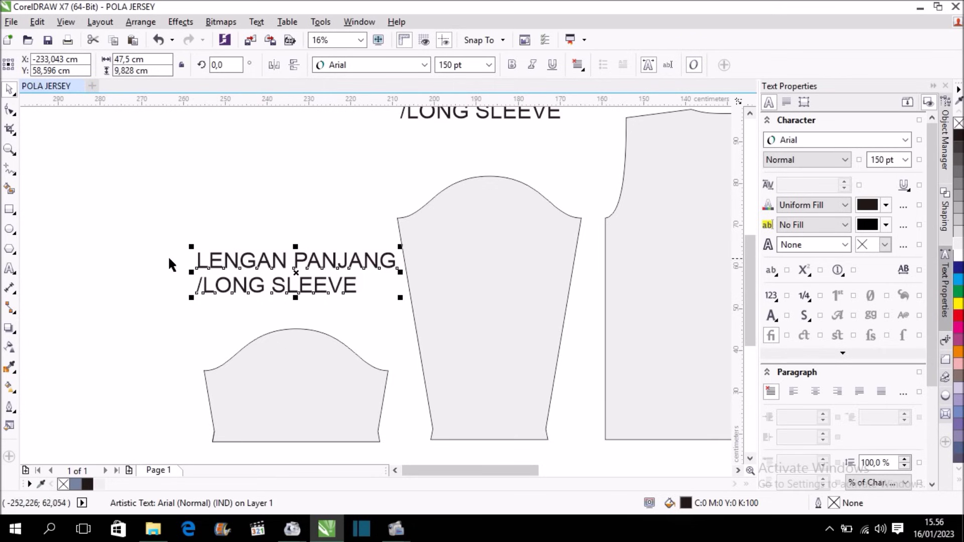
left_click(10, 269)
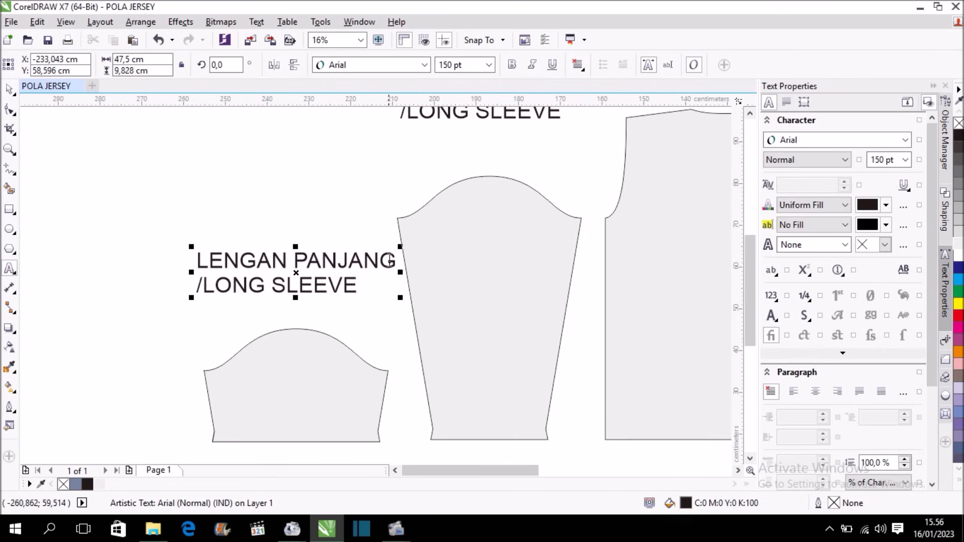
key("BackSpace")
key("BackSpace")
key("BackSpace")
type("ENDEK")
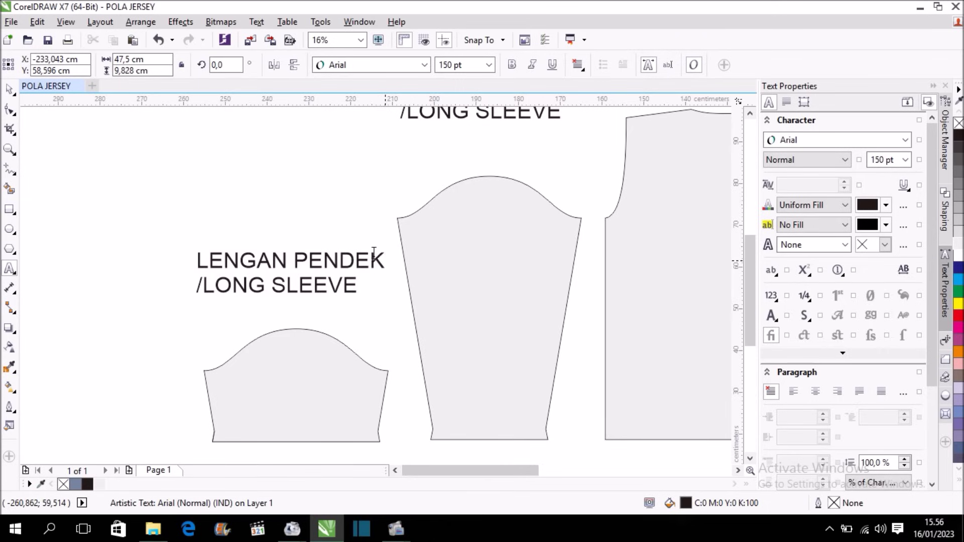
key("BackSpace")
key("BackSpace")
key("BackSpace")
key("BackSpace")
type("SHORT")
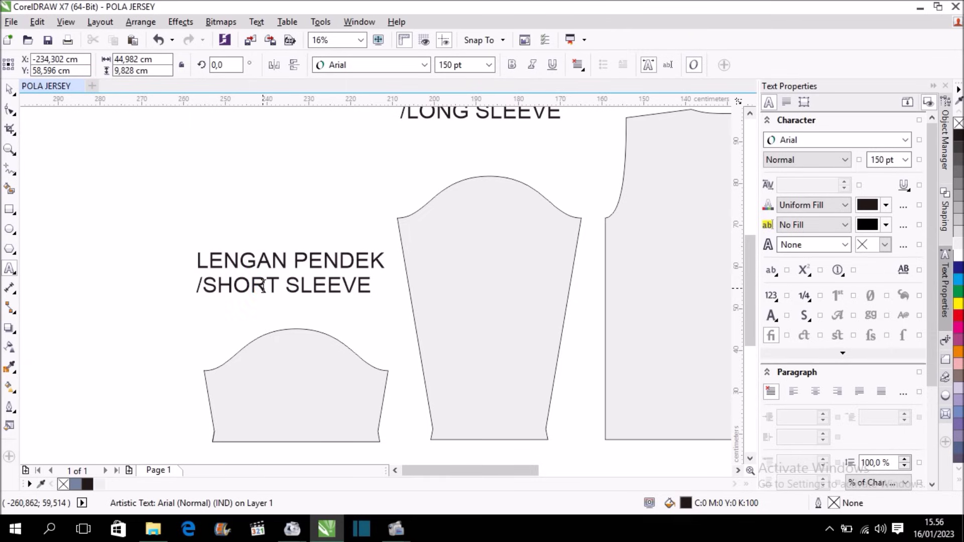
left_click(10, 89)
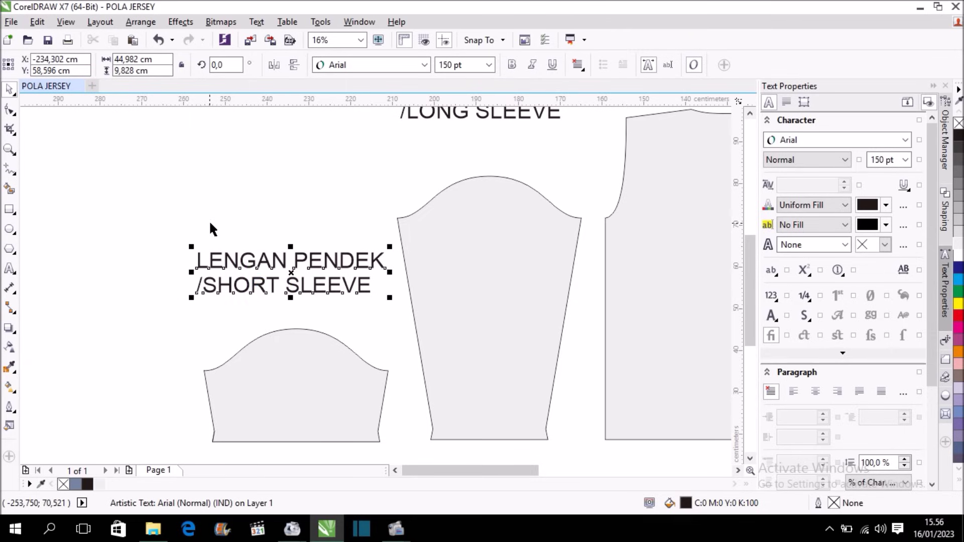
left_click(218, 203)
key("F4")
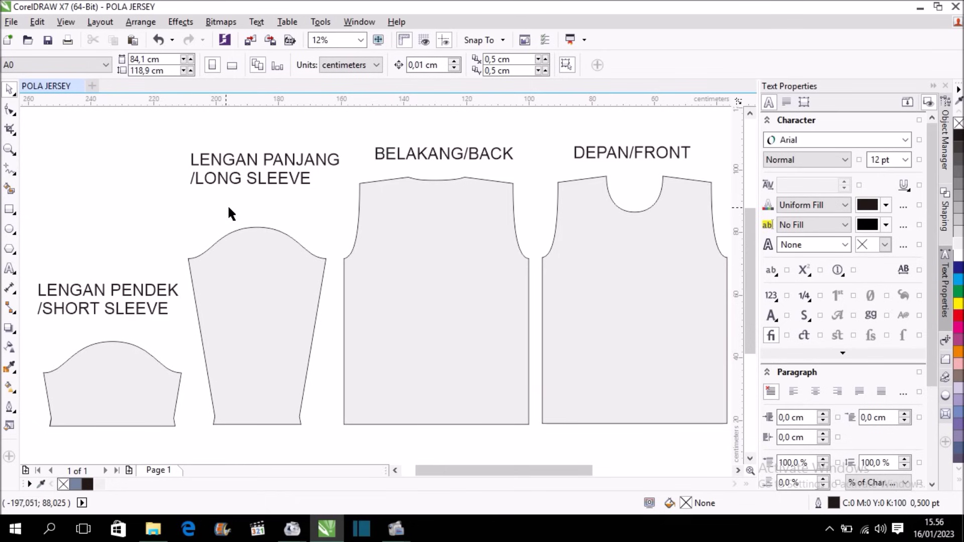